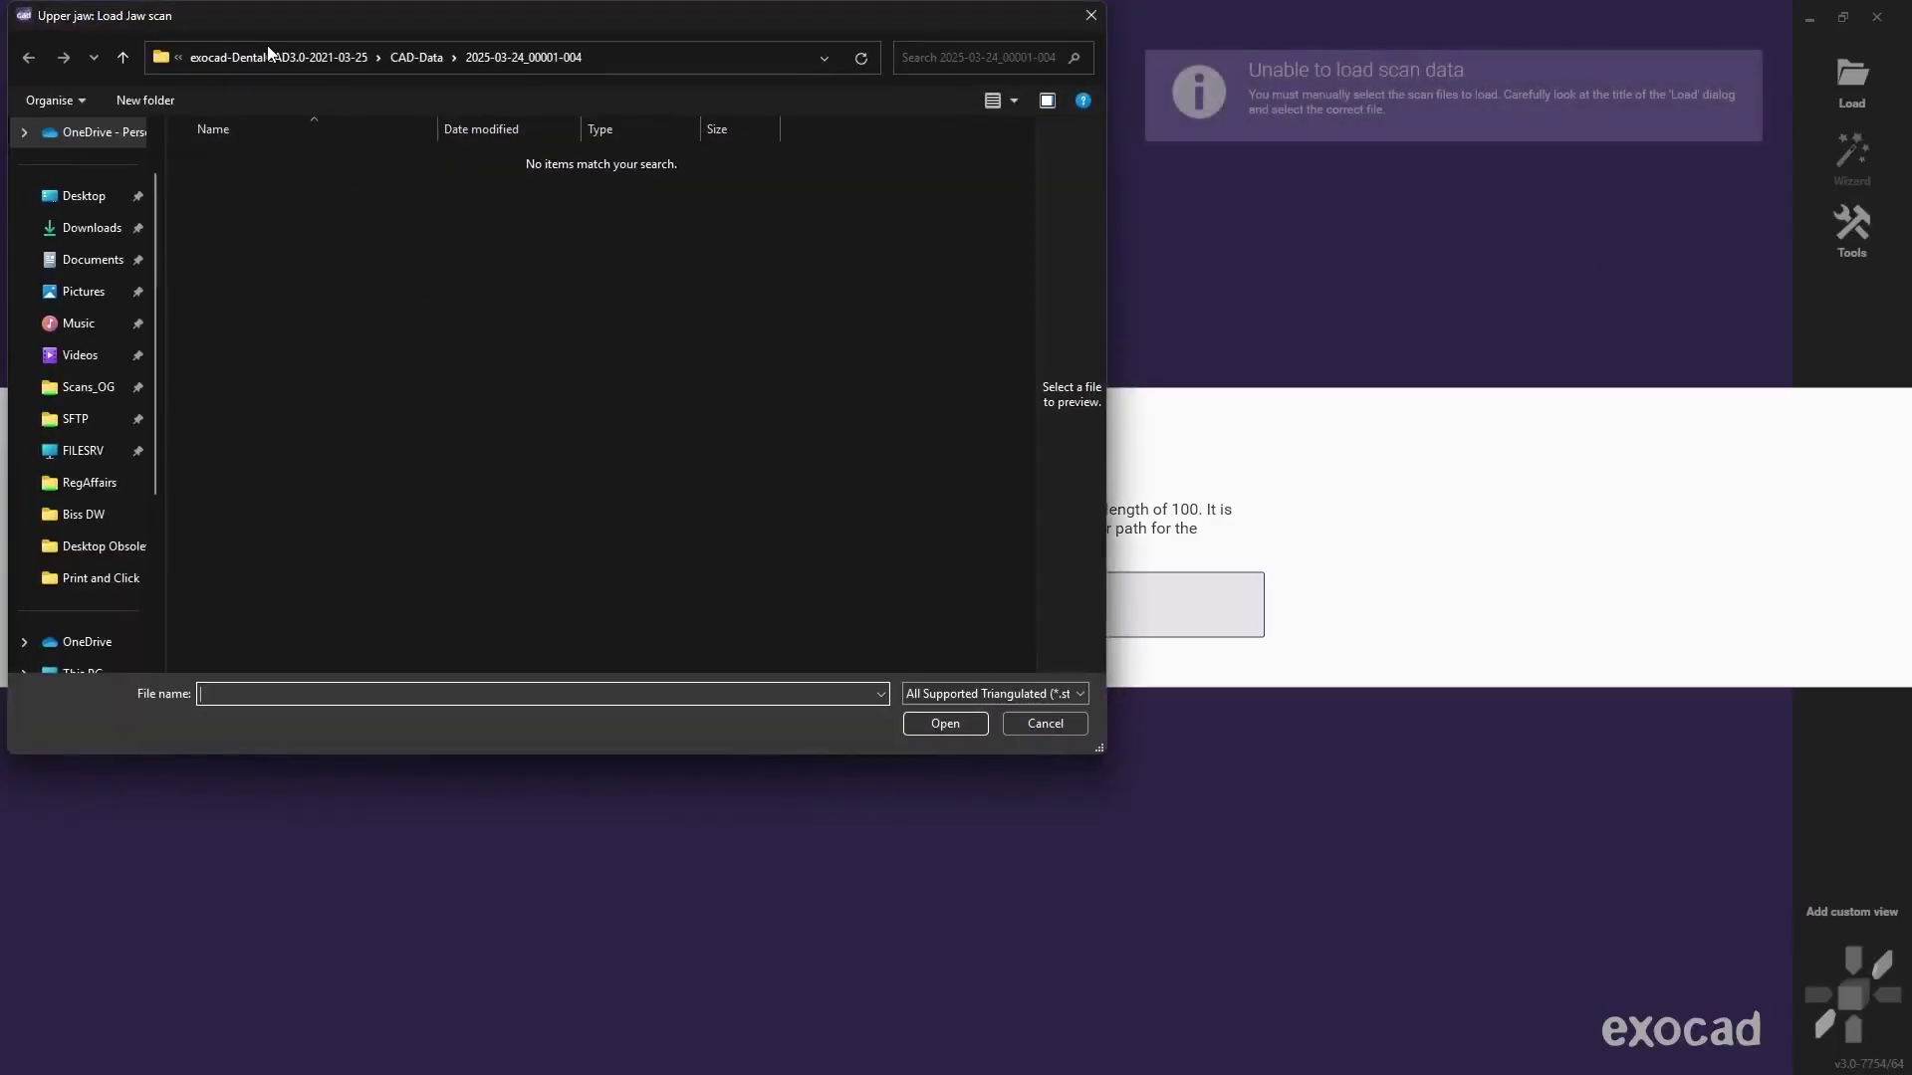
- Load Biss DW 1 Upper.ply from the Desktop's Print and Click folder as the upper jaw
left_click(49, 200)
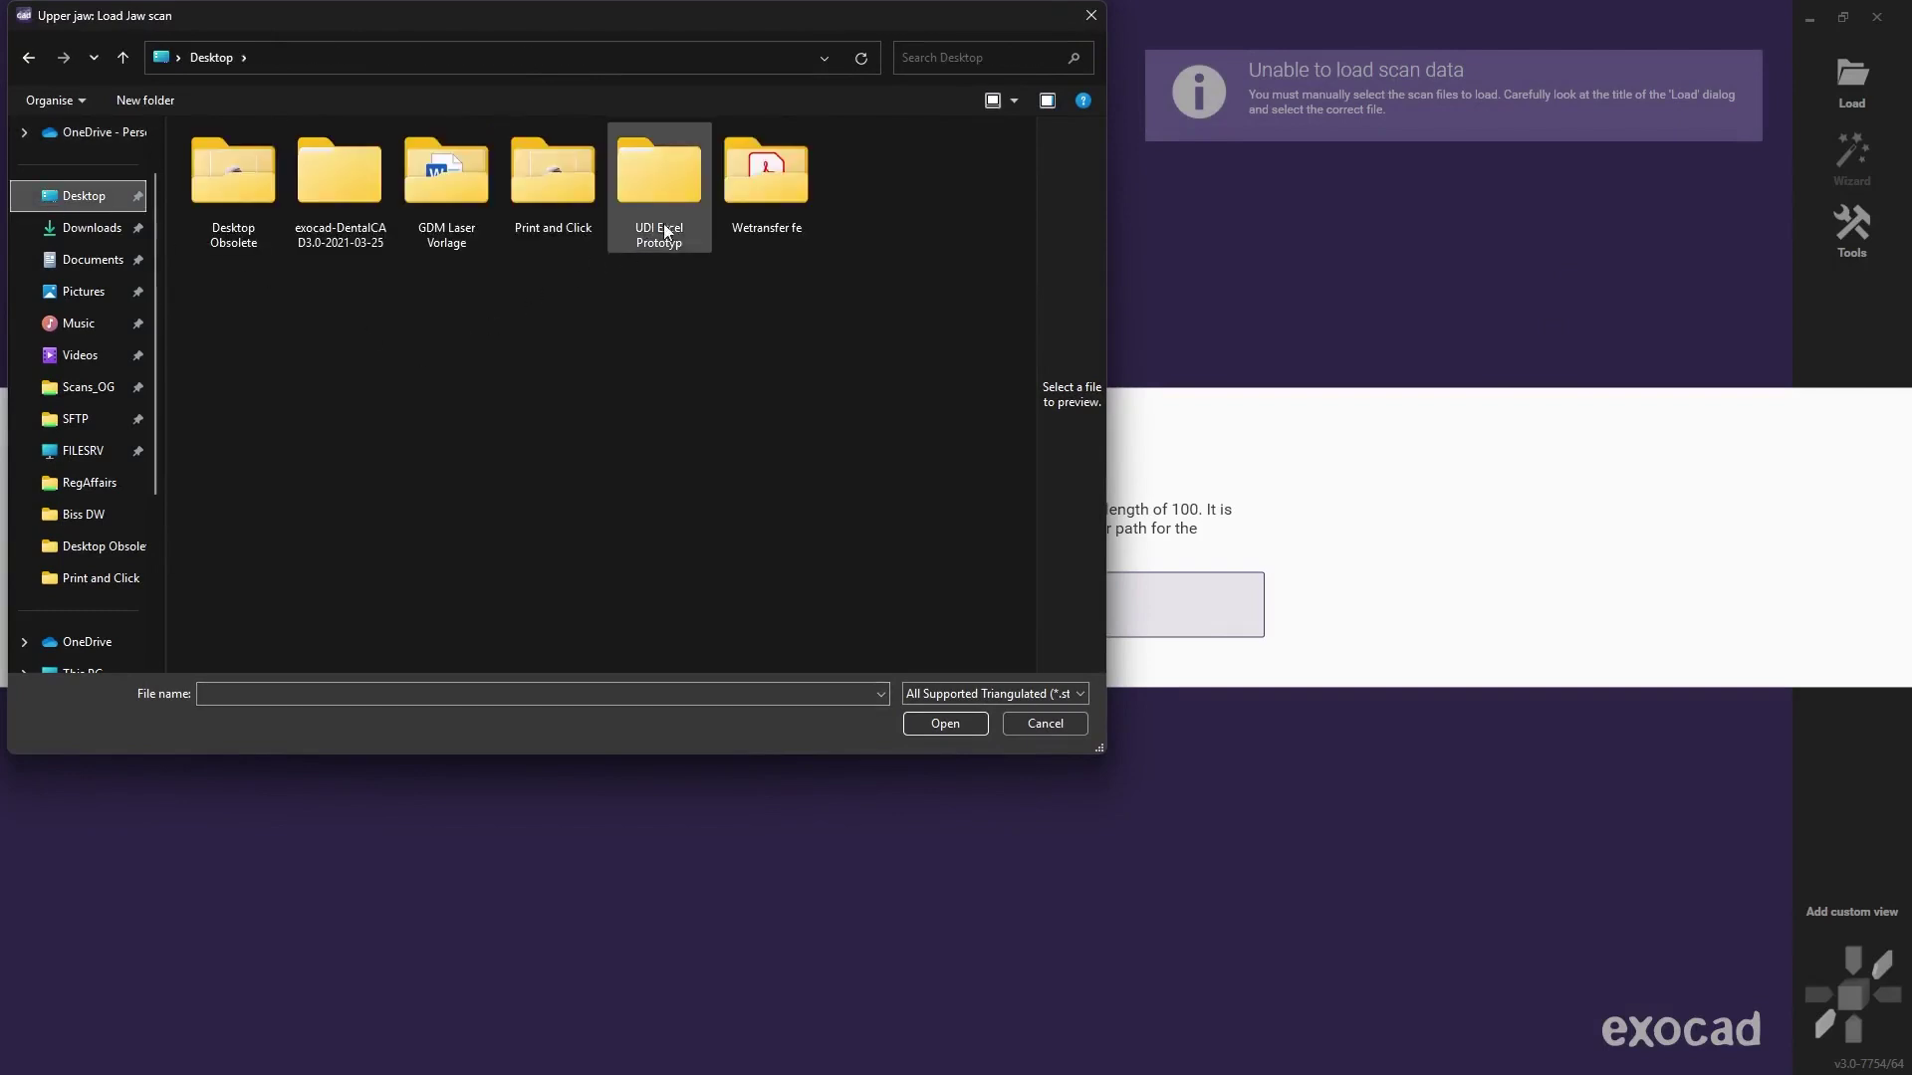
double_click(517, 204)
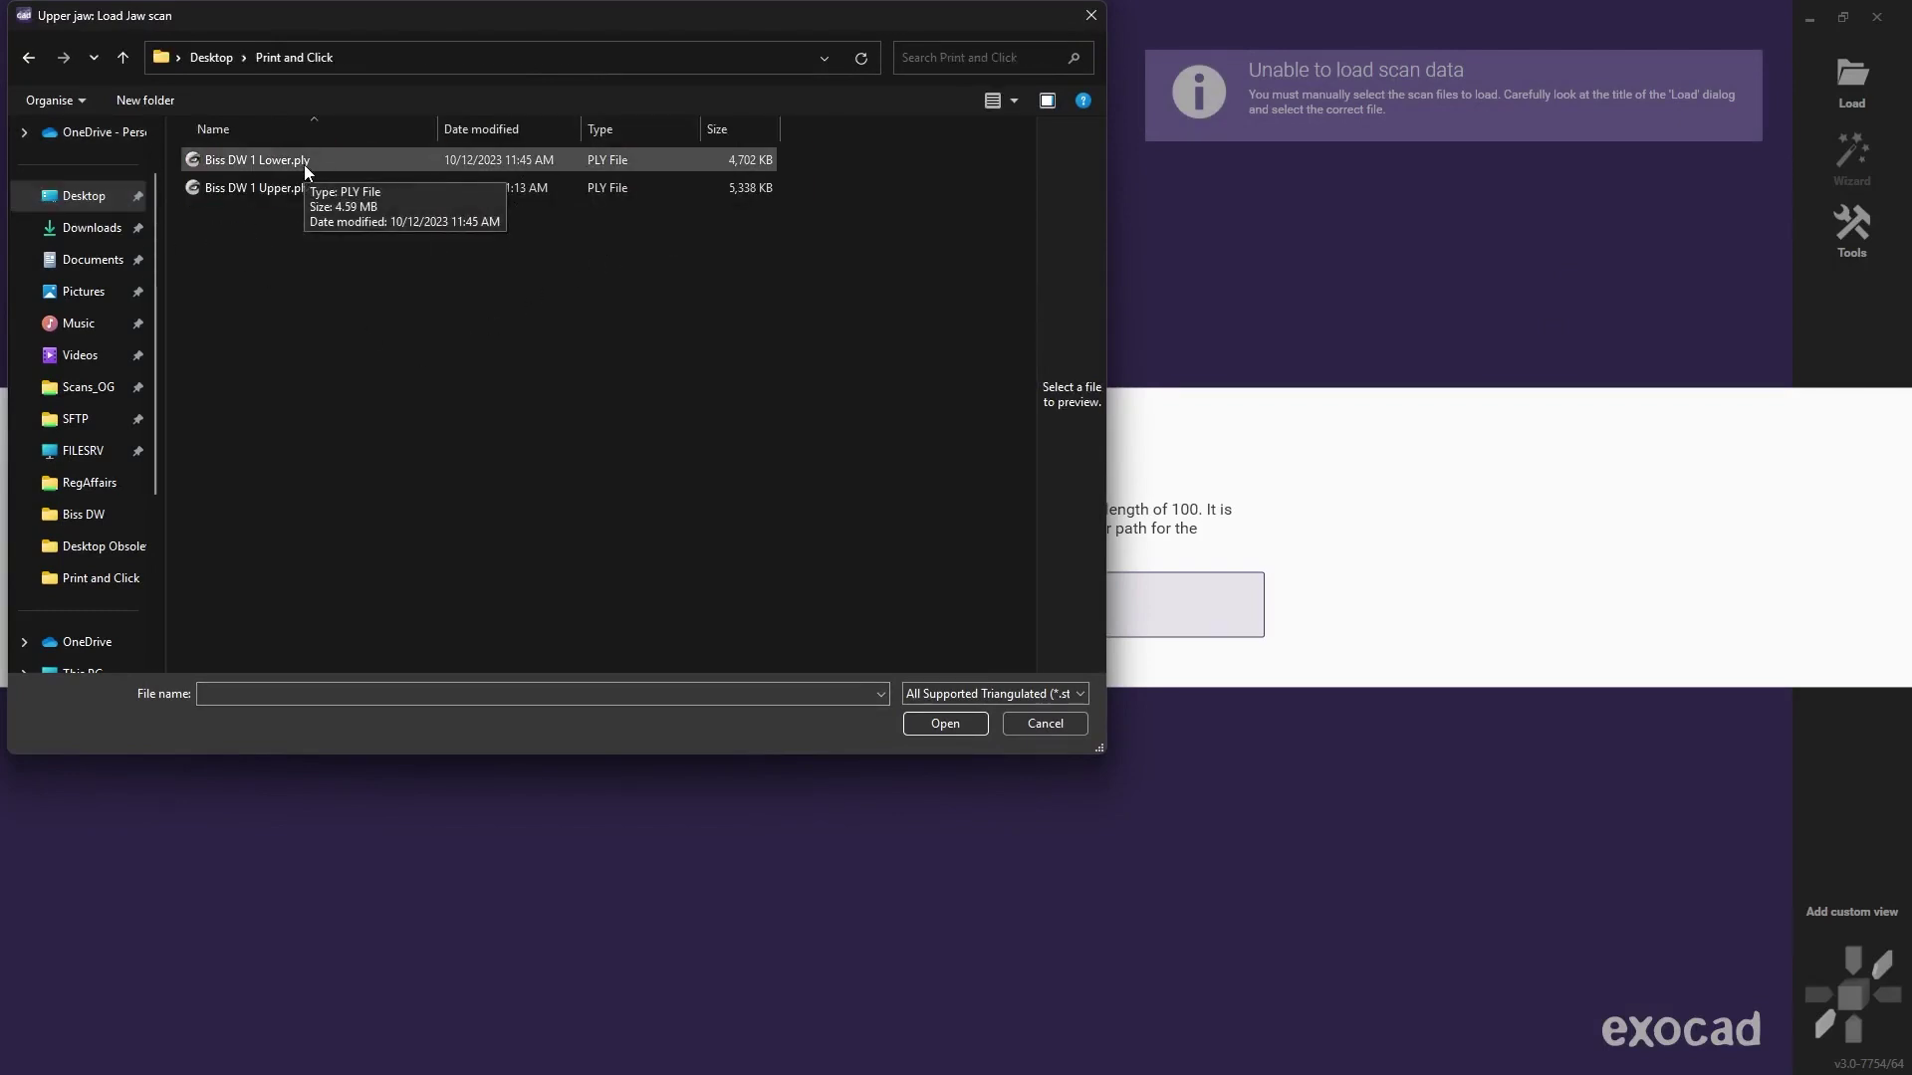
left_click(316, 187)
left_click(944, 723)
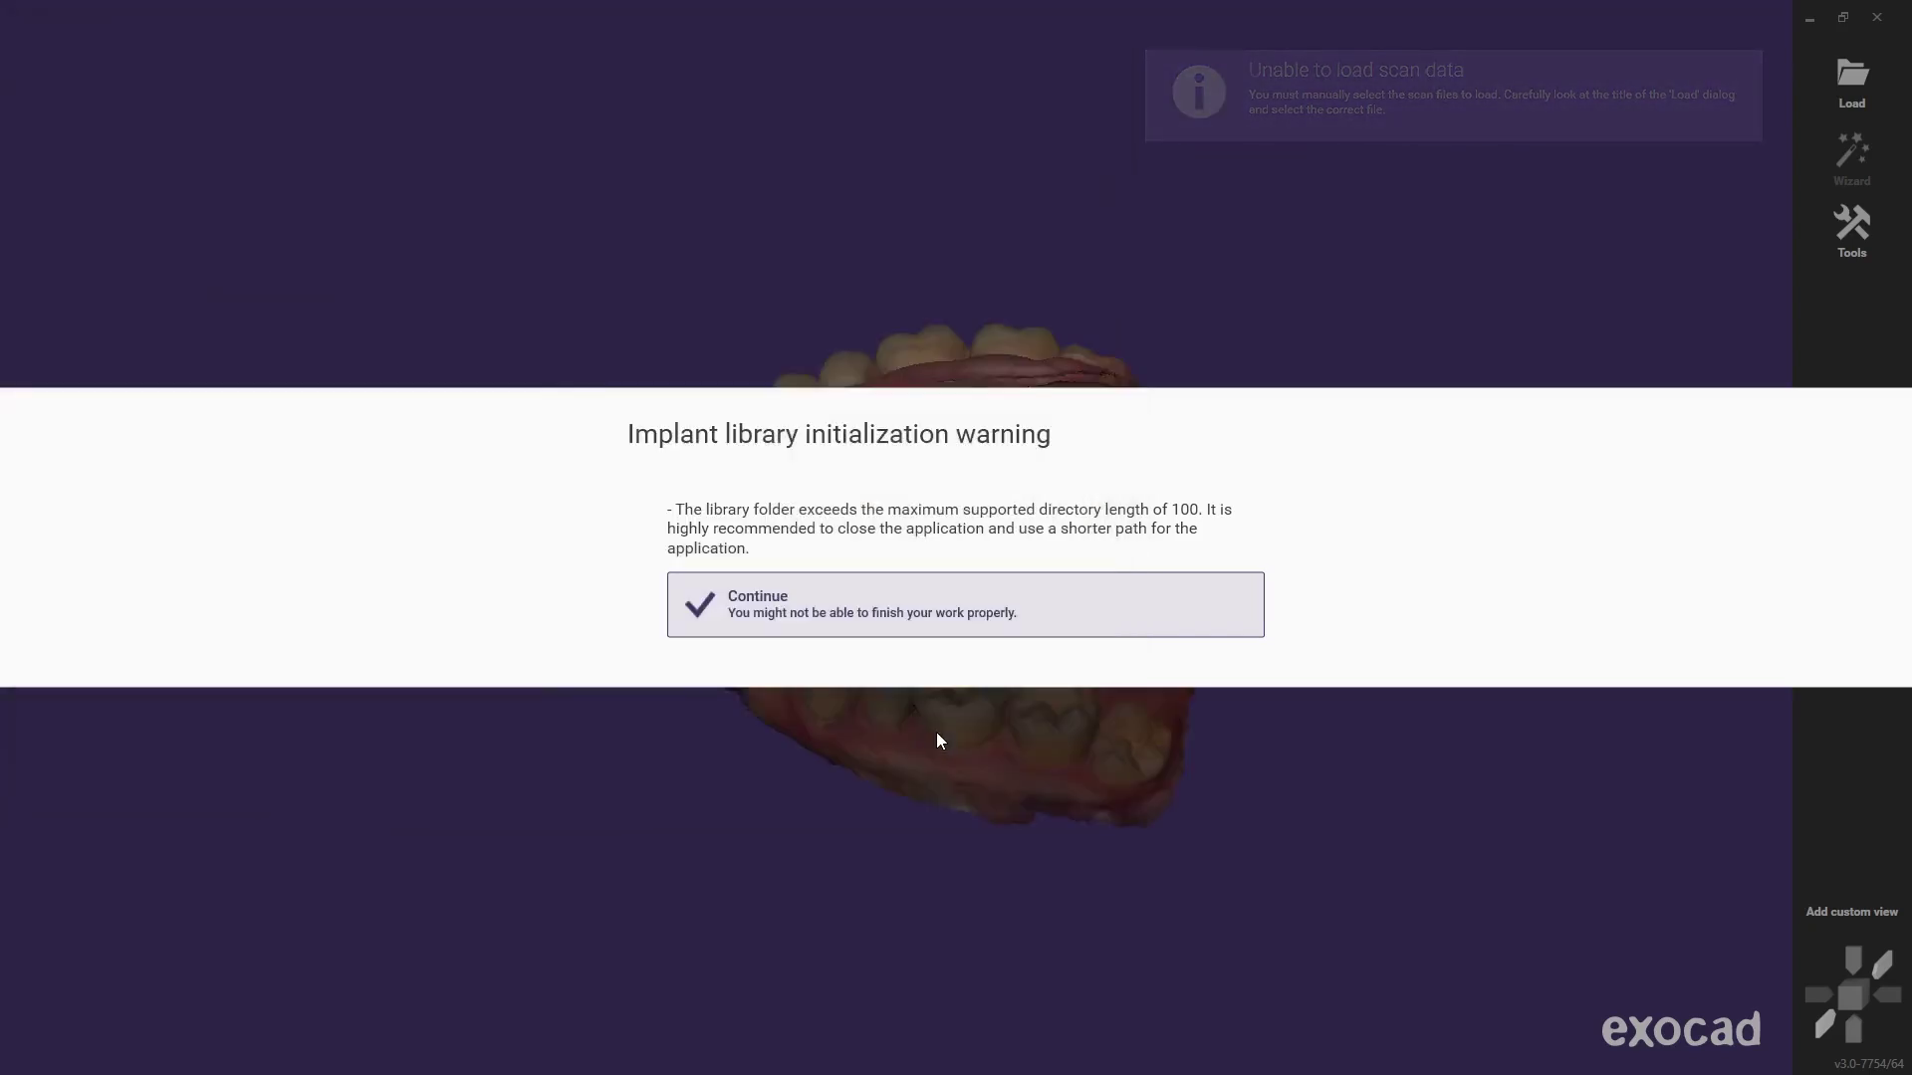
- Load Biss DW 1 Lower.ply as the lower antagonist and dismiss the implant library warning
left_click(213, 157)
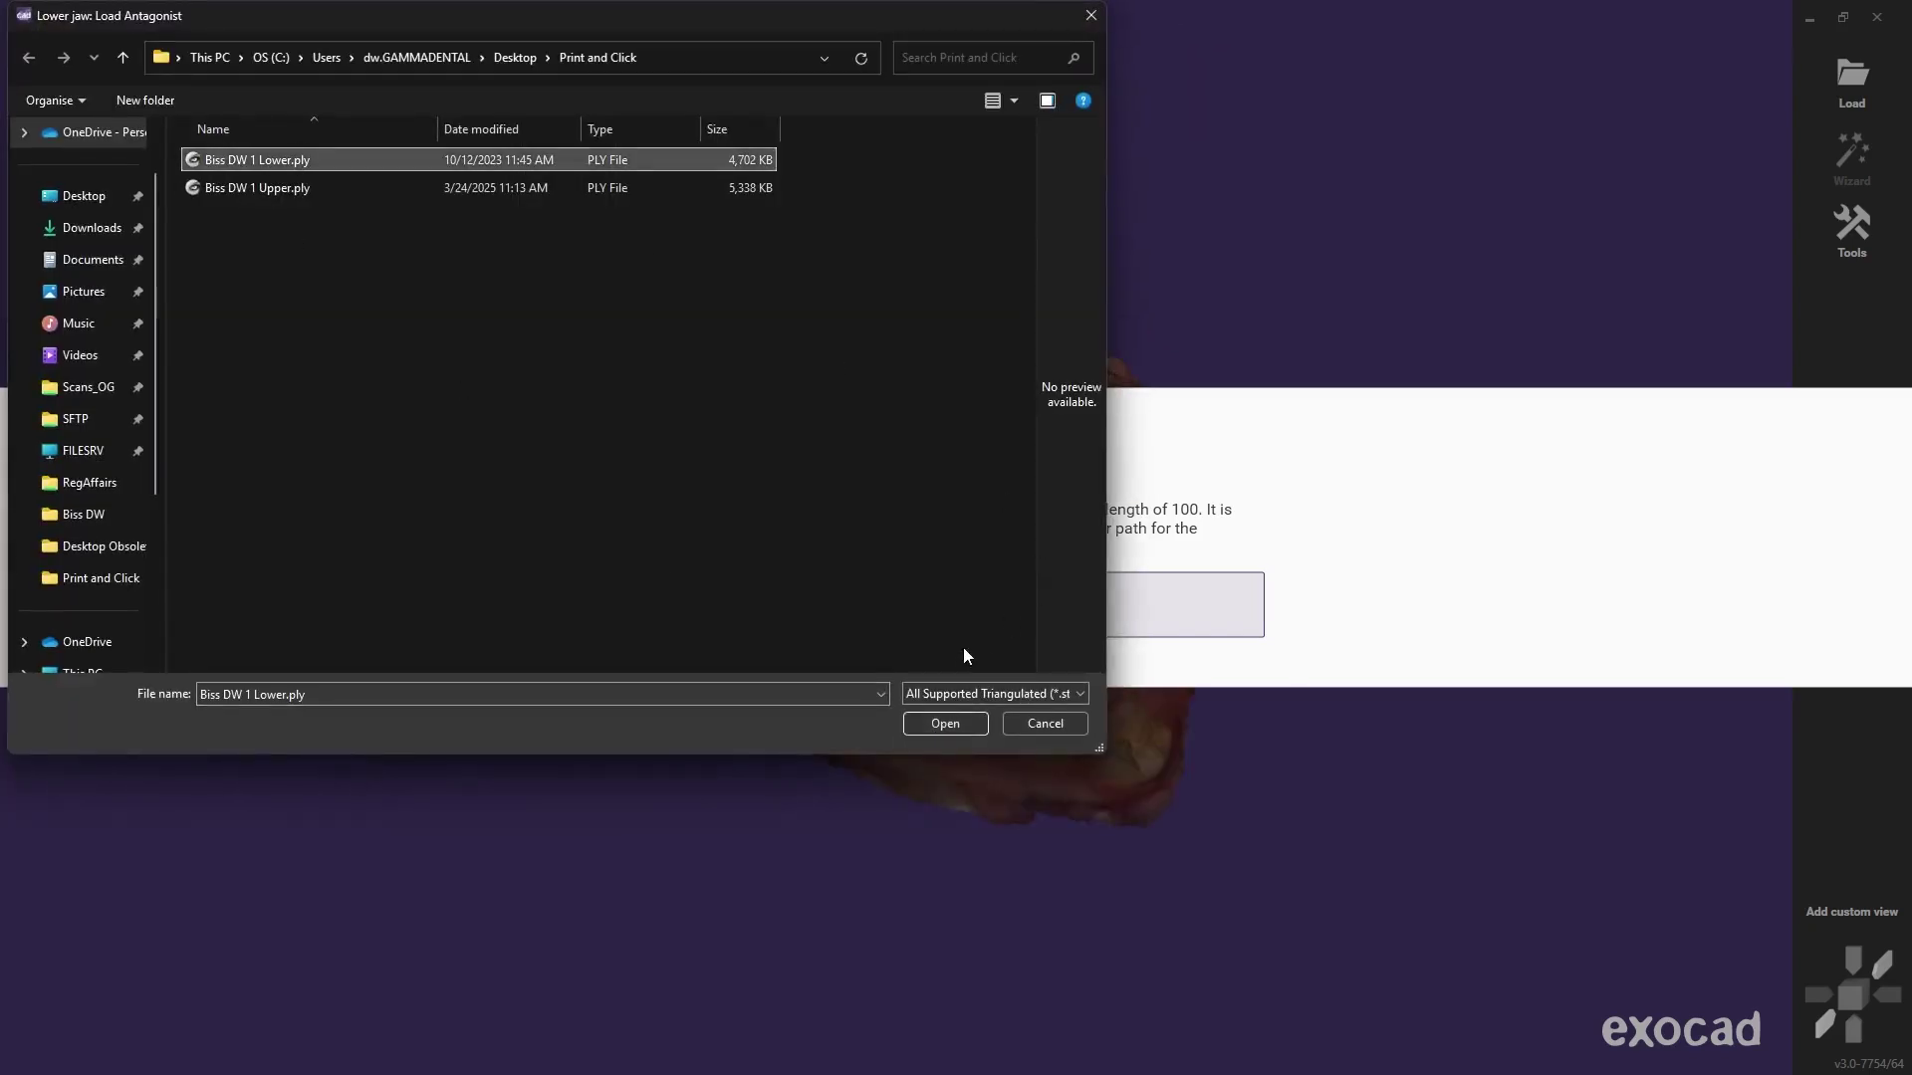
left_click(946, 724)
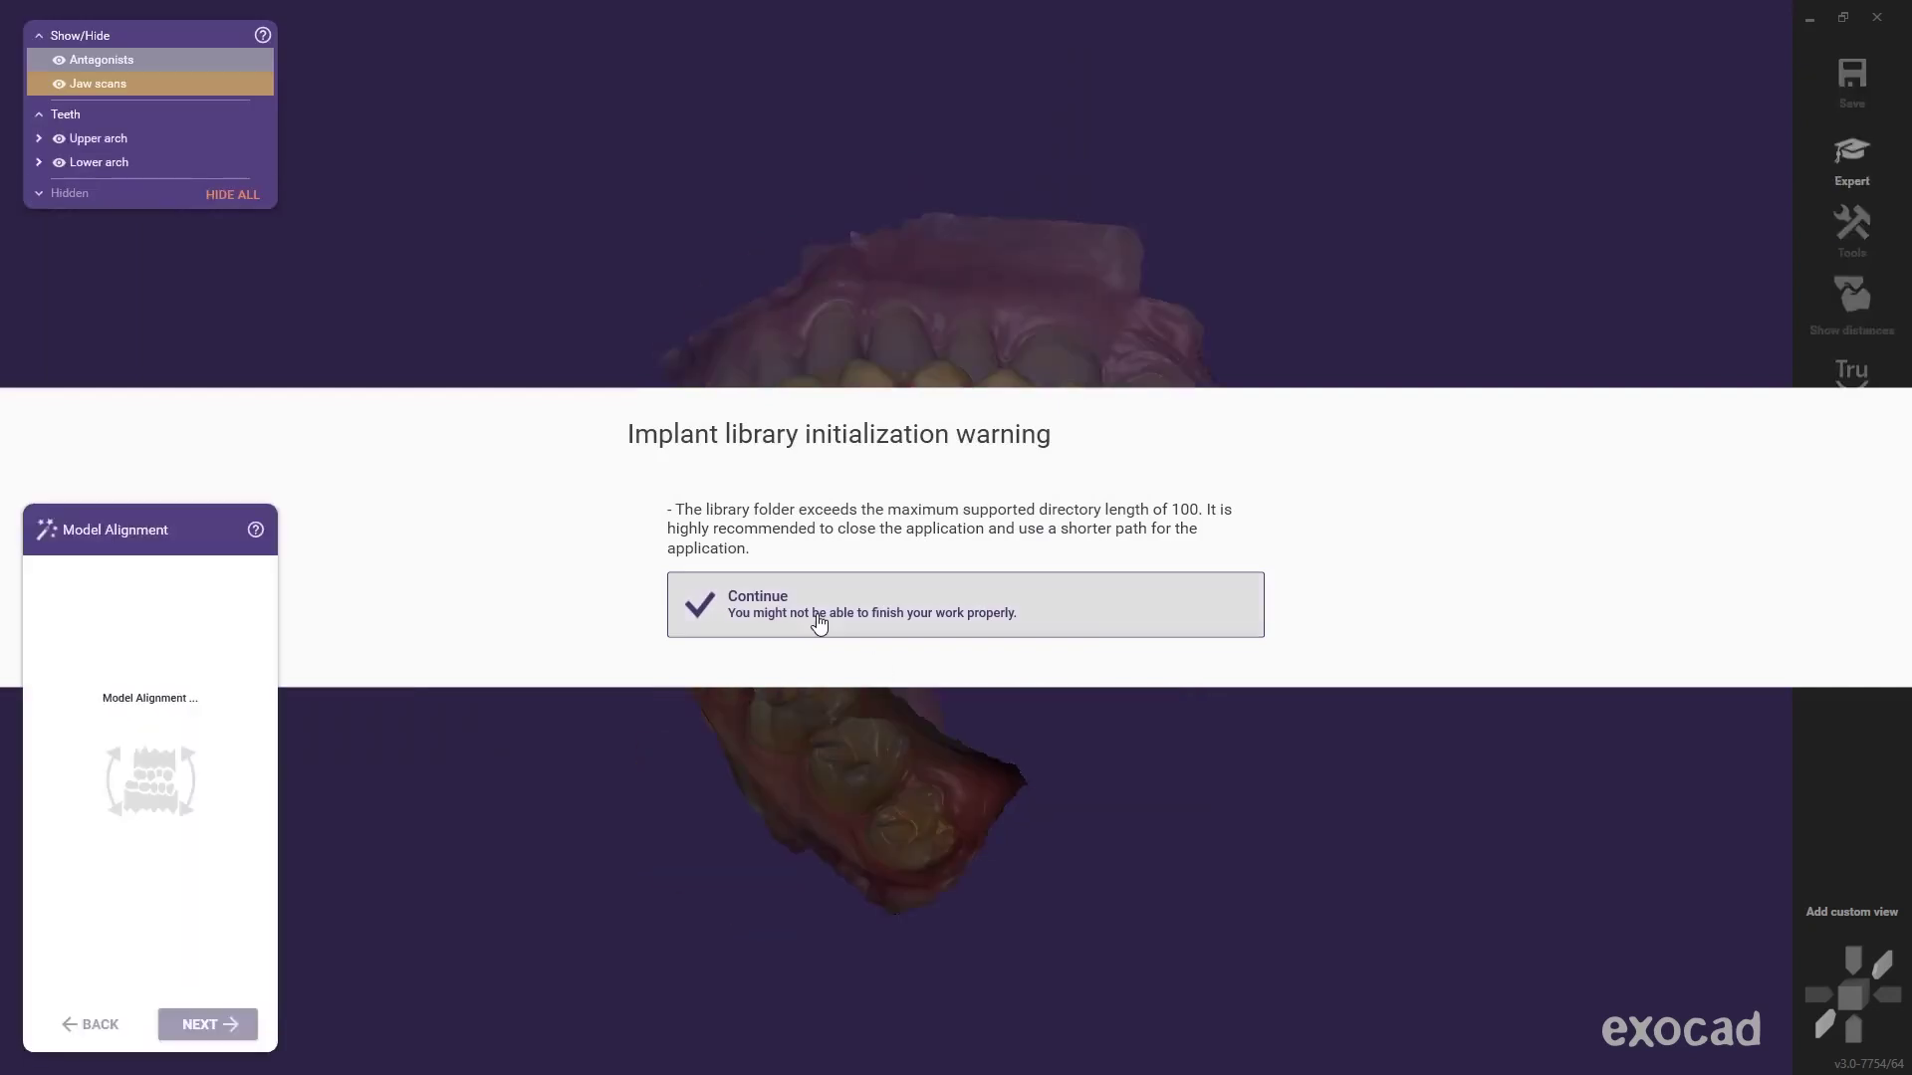
left_click(818, 623)
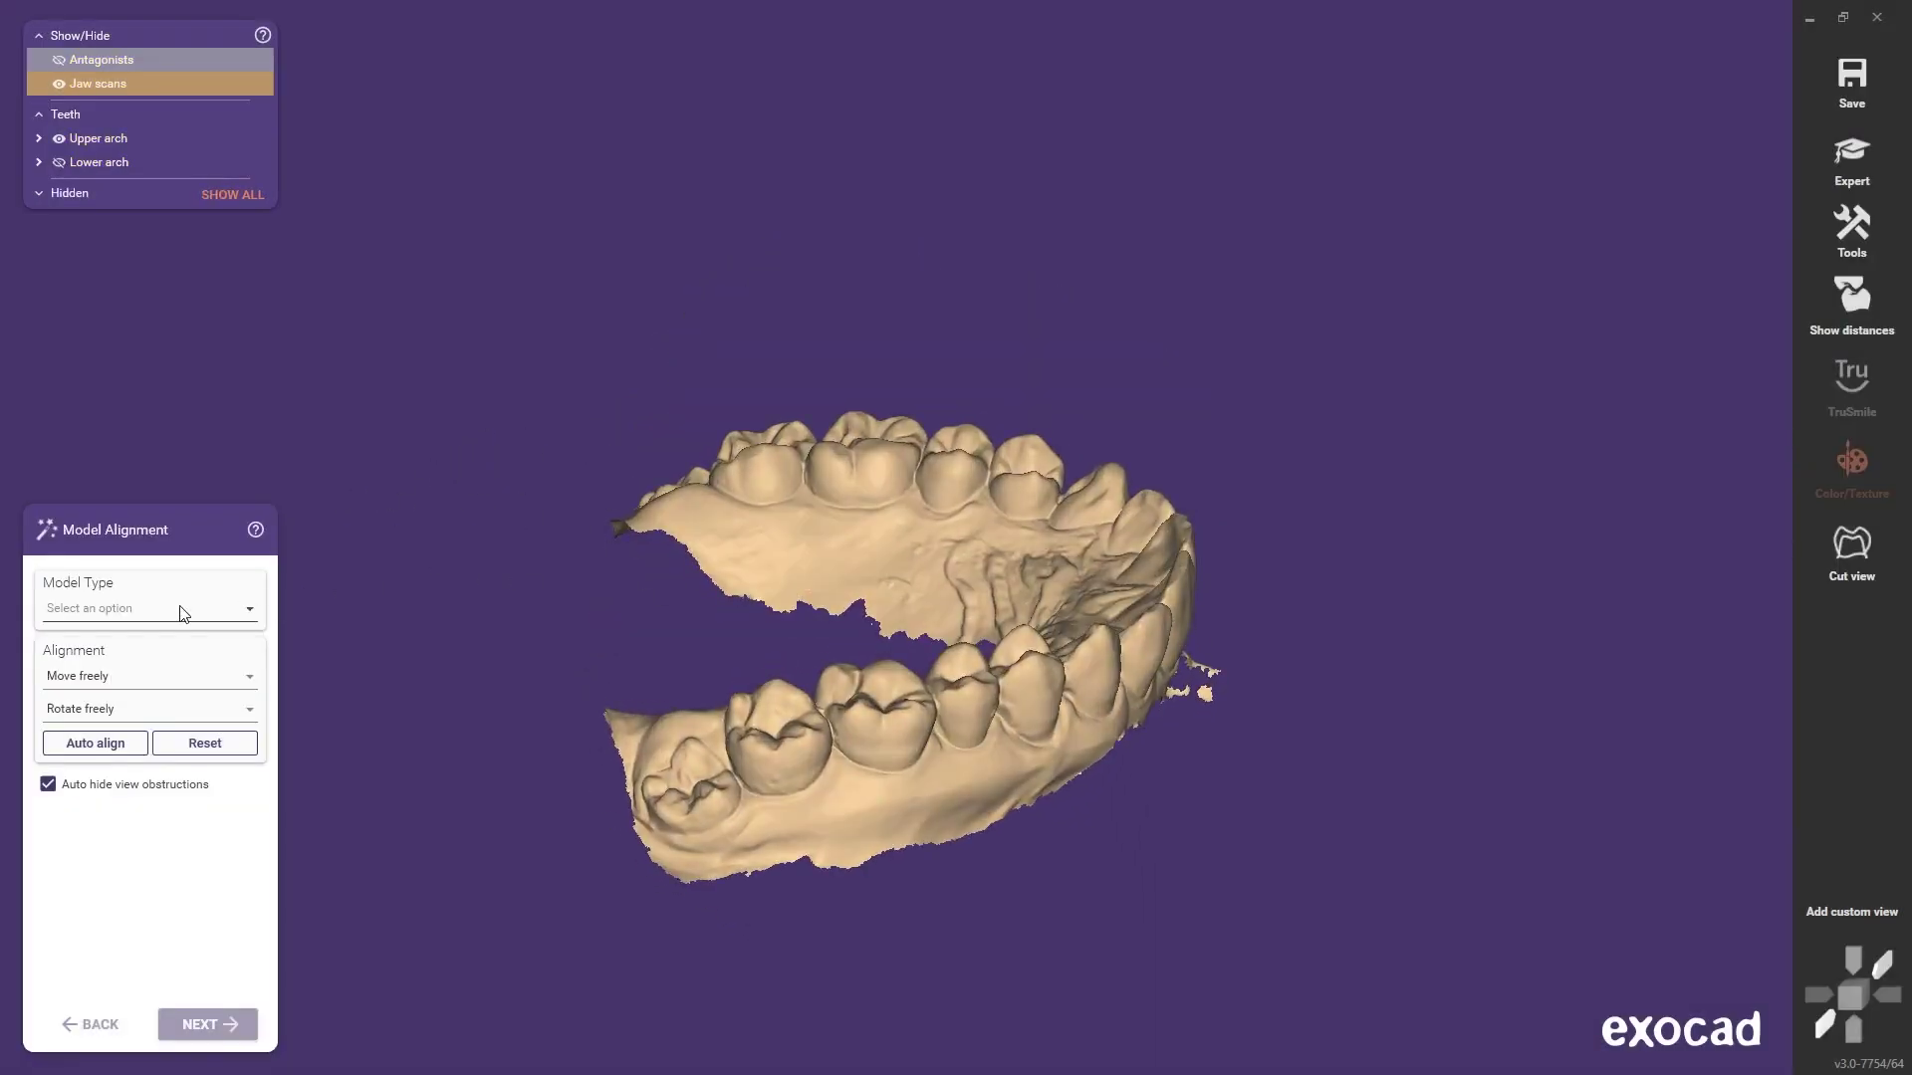
- Set Plateless model (cutout dies) with 25 mm height and centre the jaws between cutting planes
left_click(239, 614)
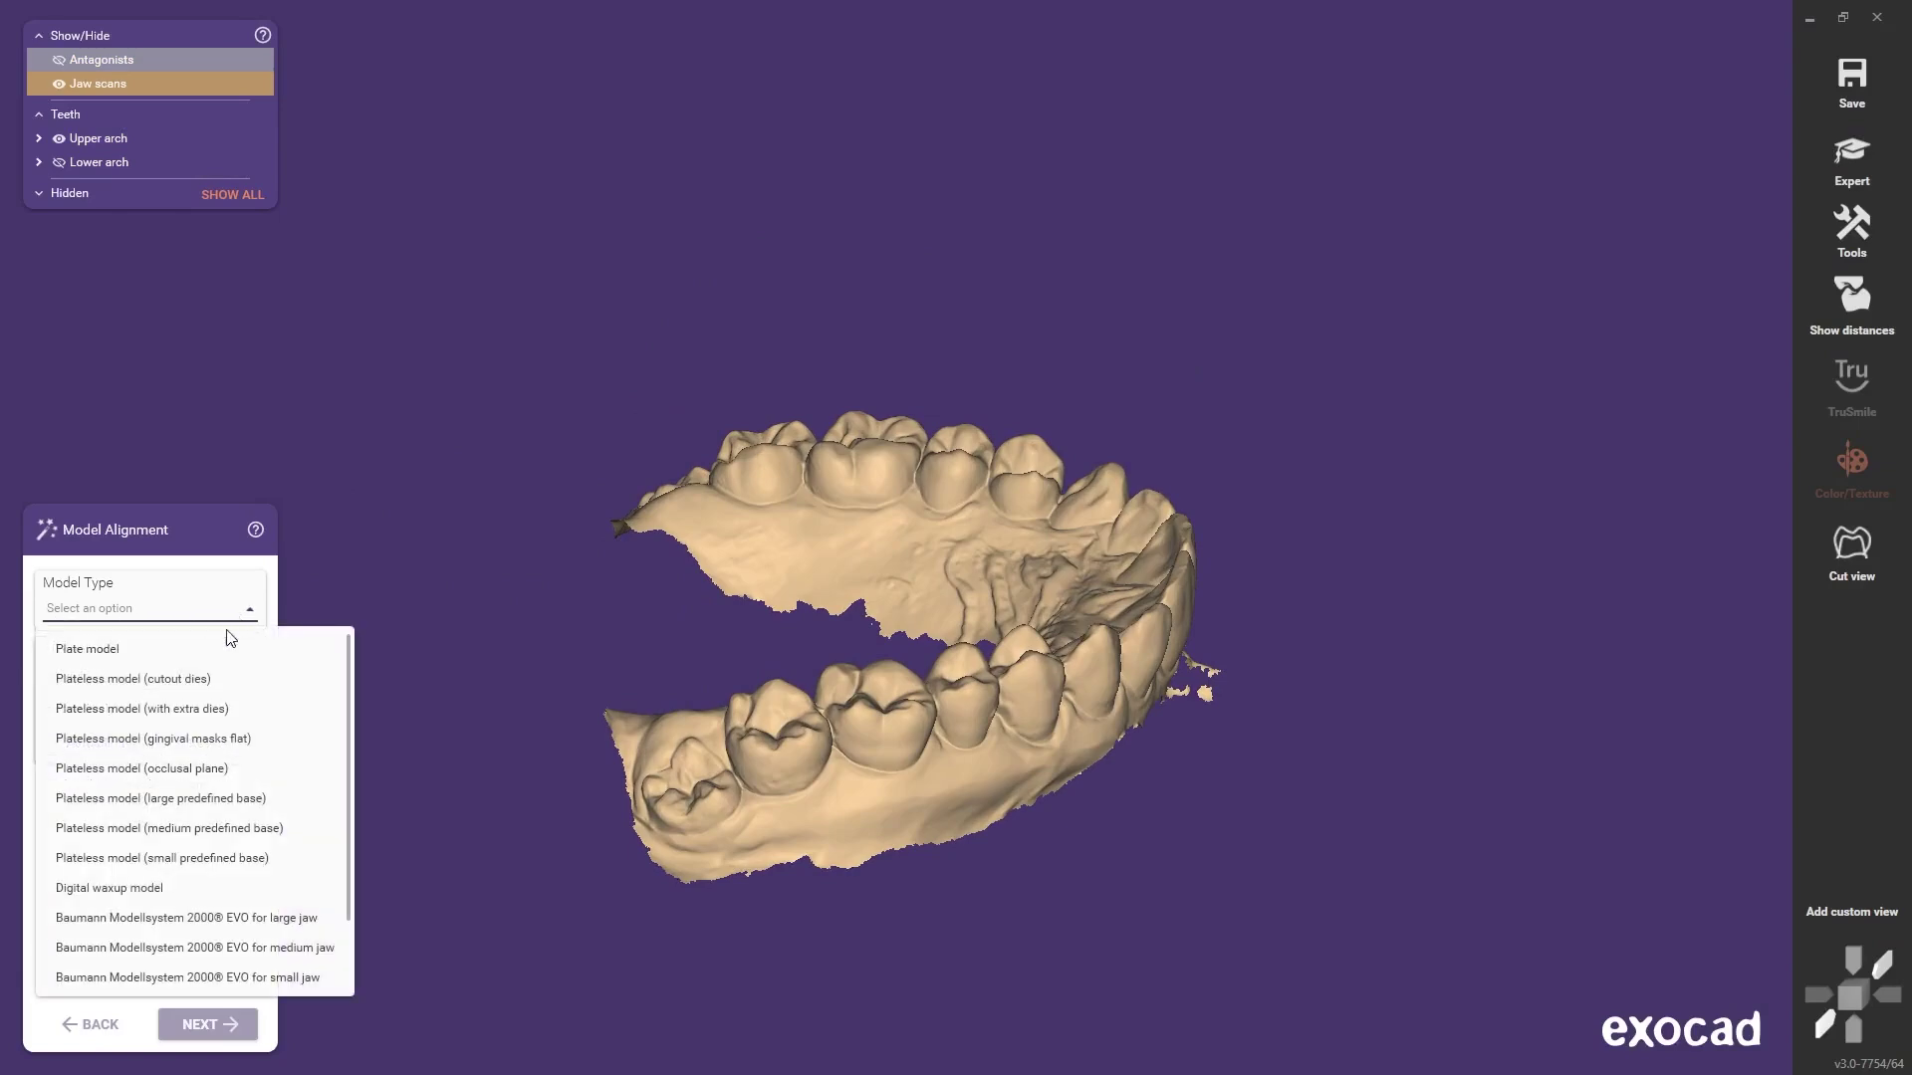
left_click(184, 680)
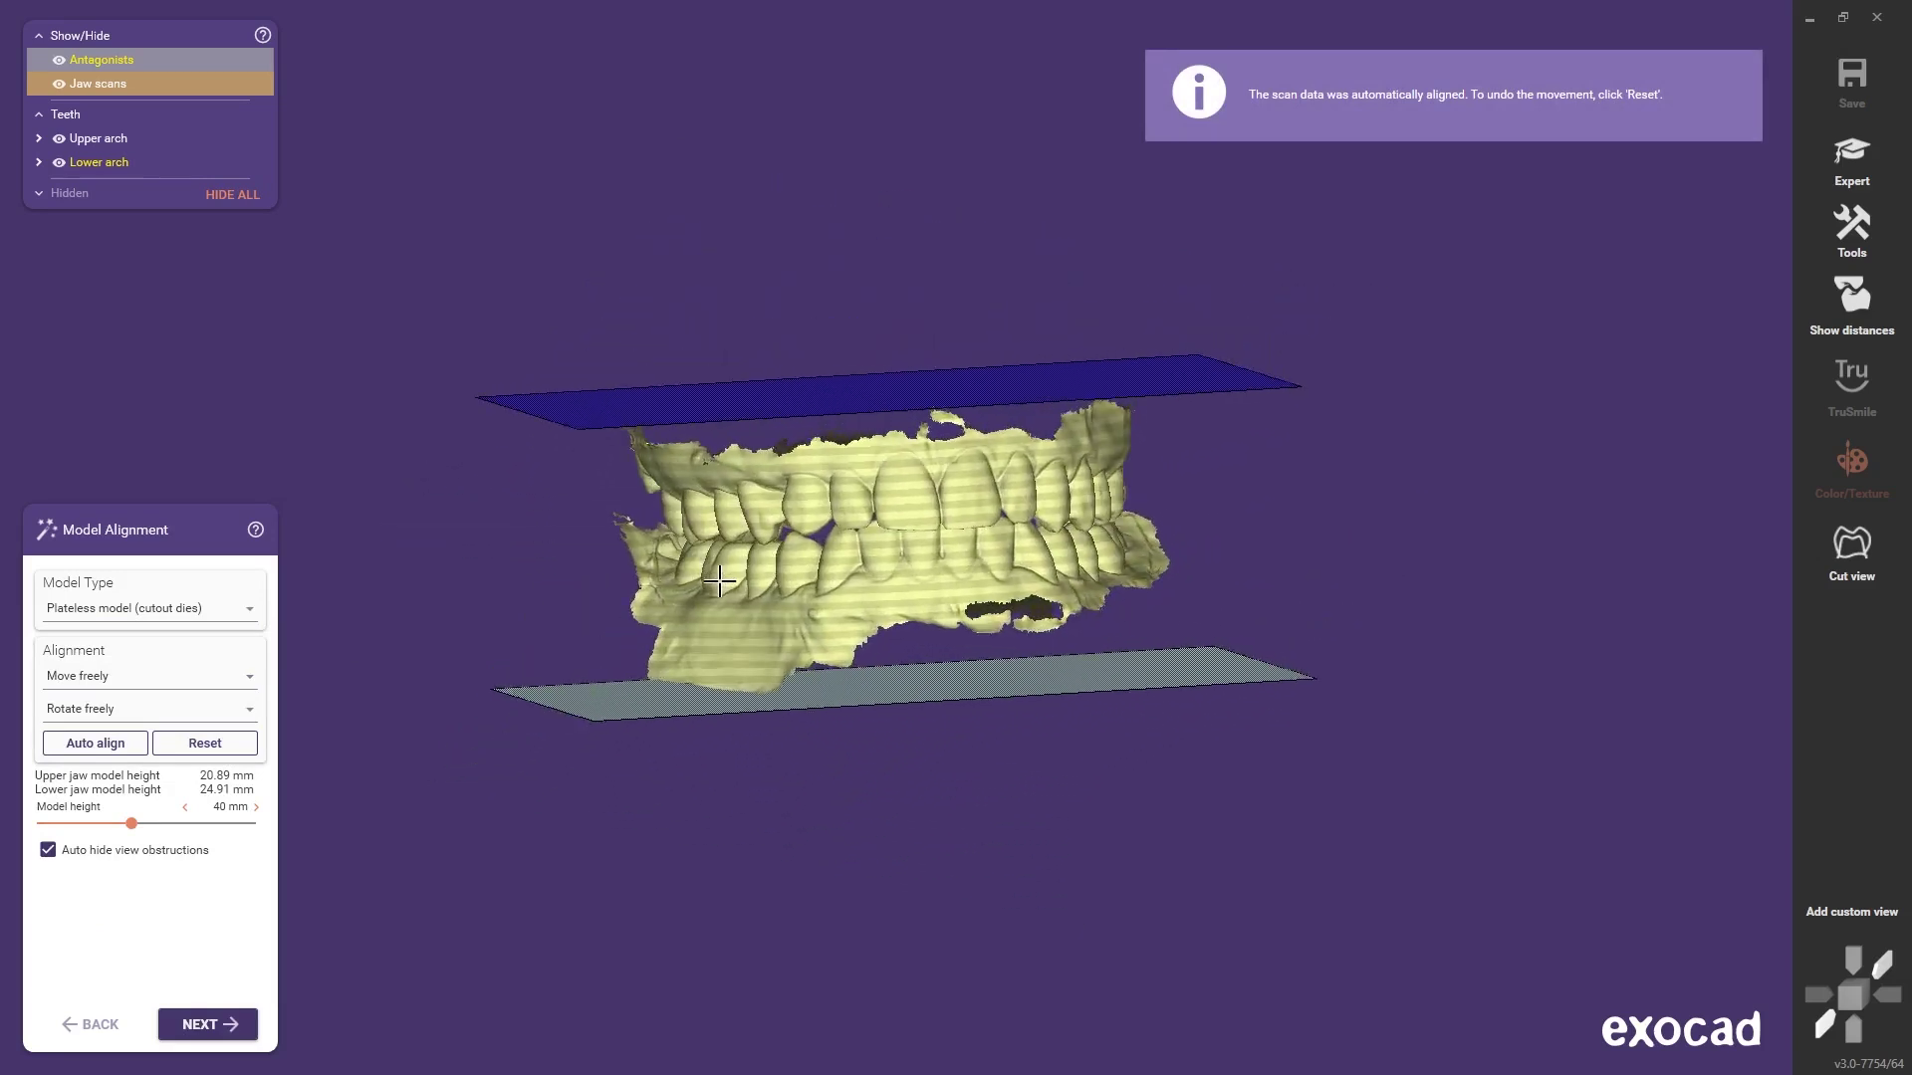
double_click(226, 805)
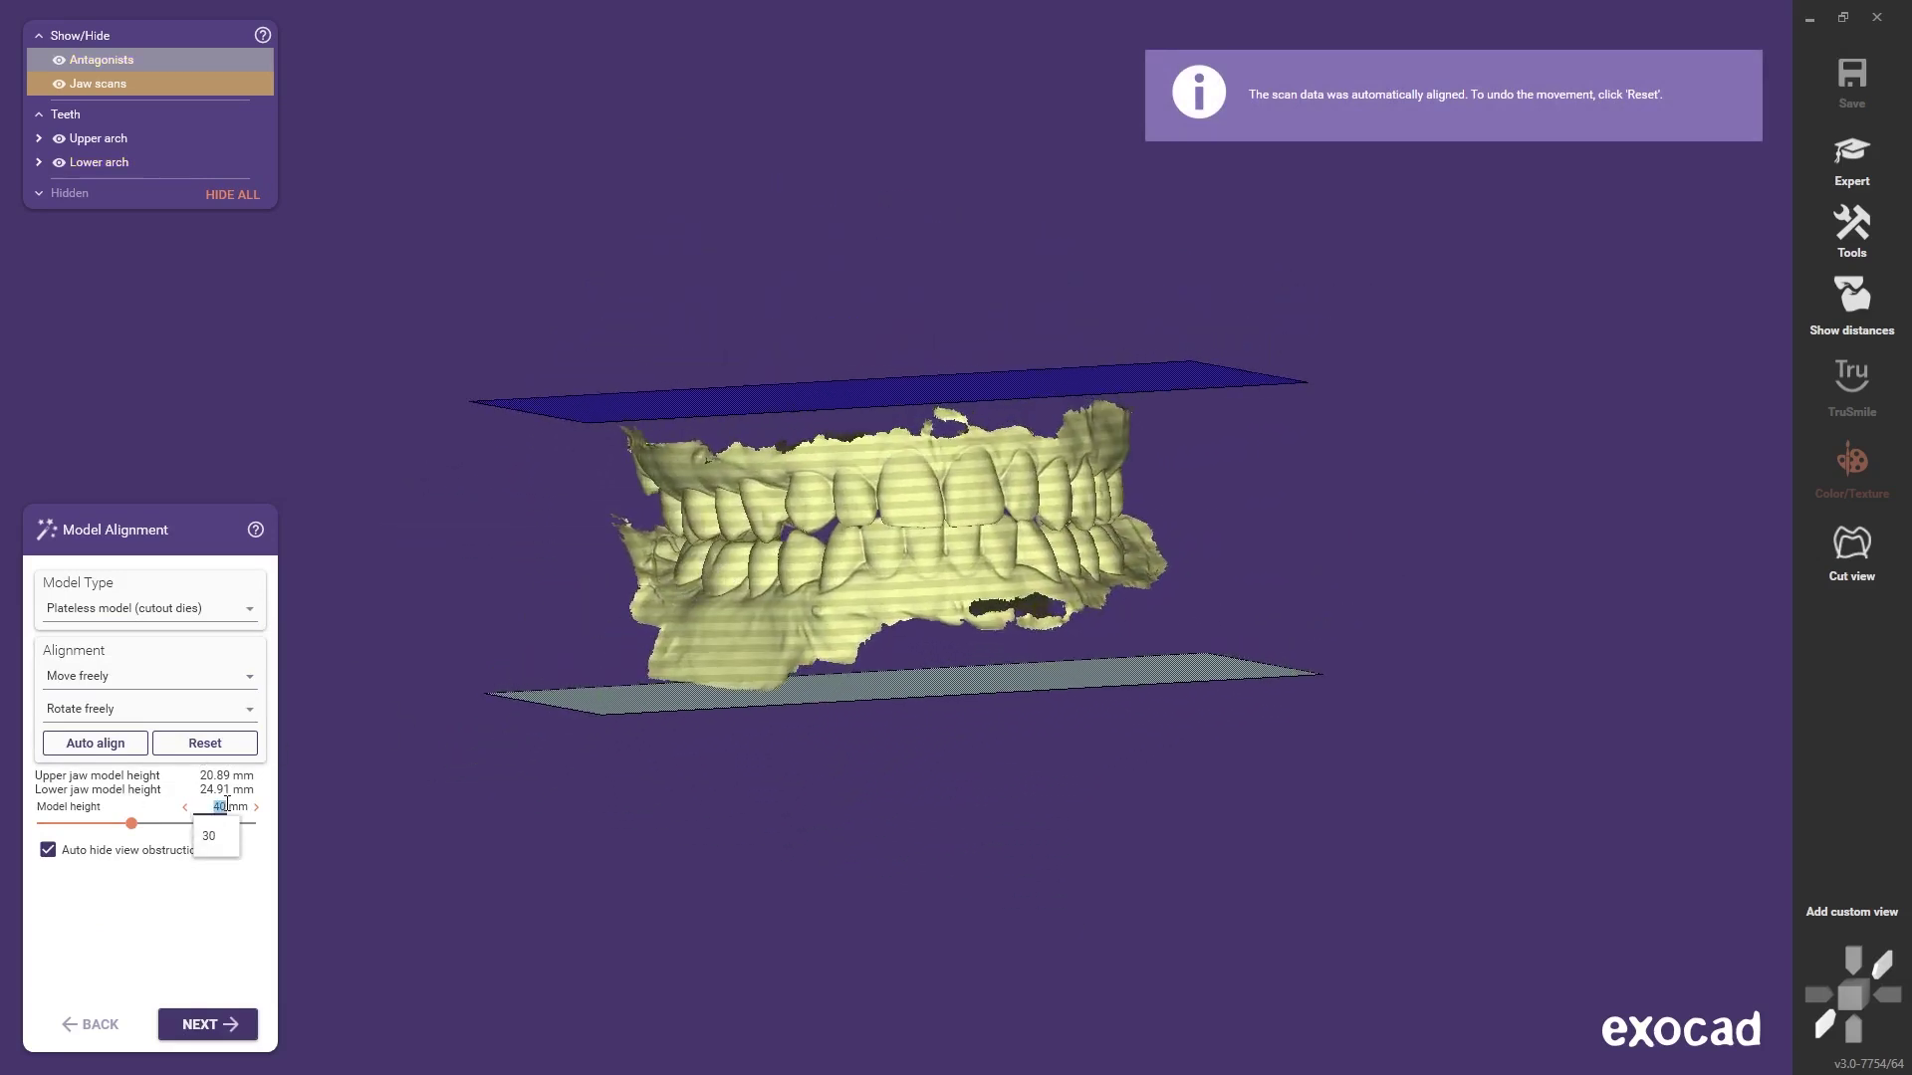
type("25")
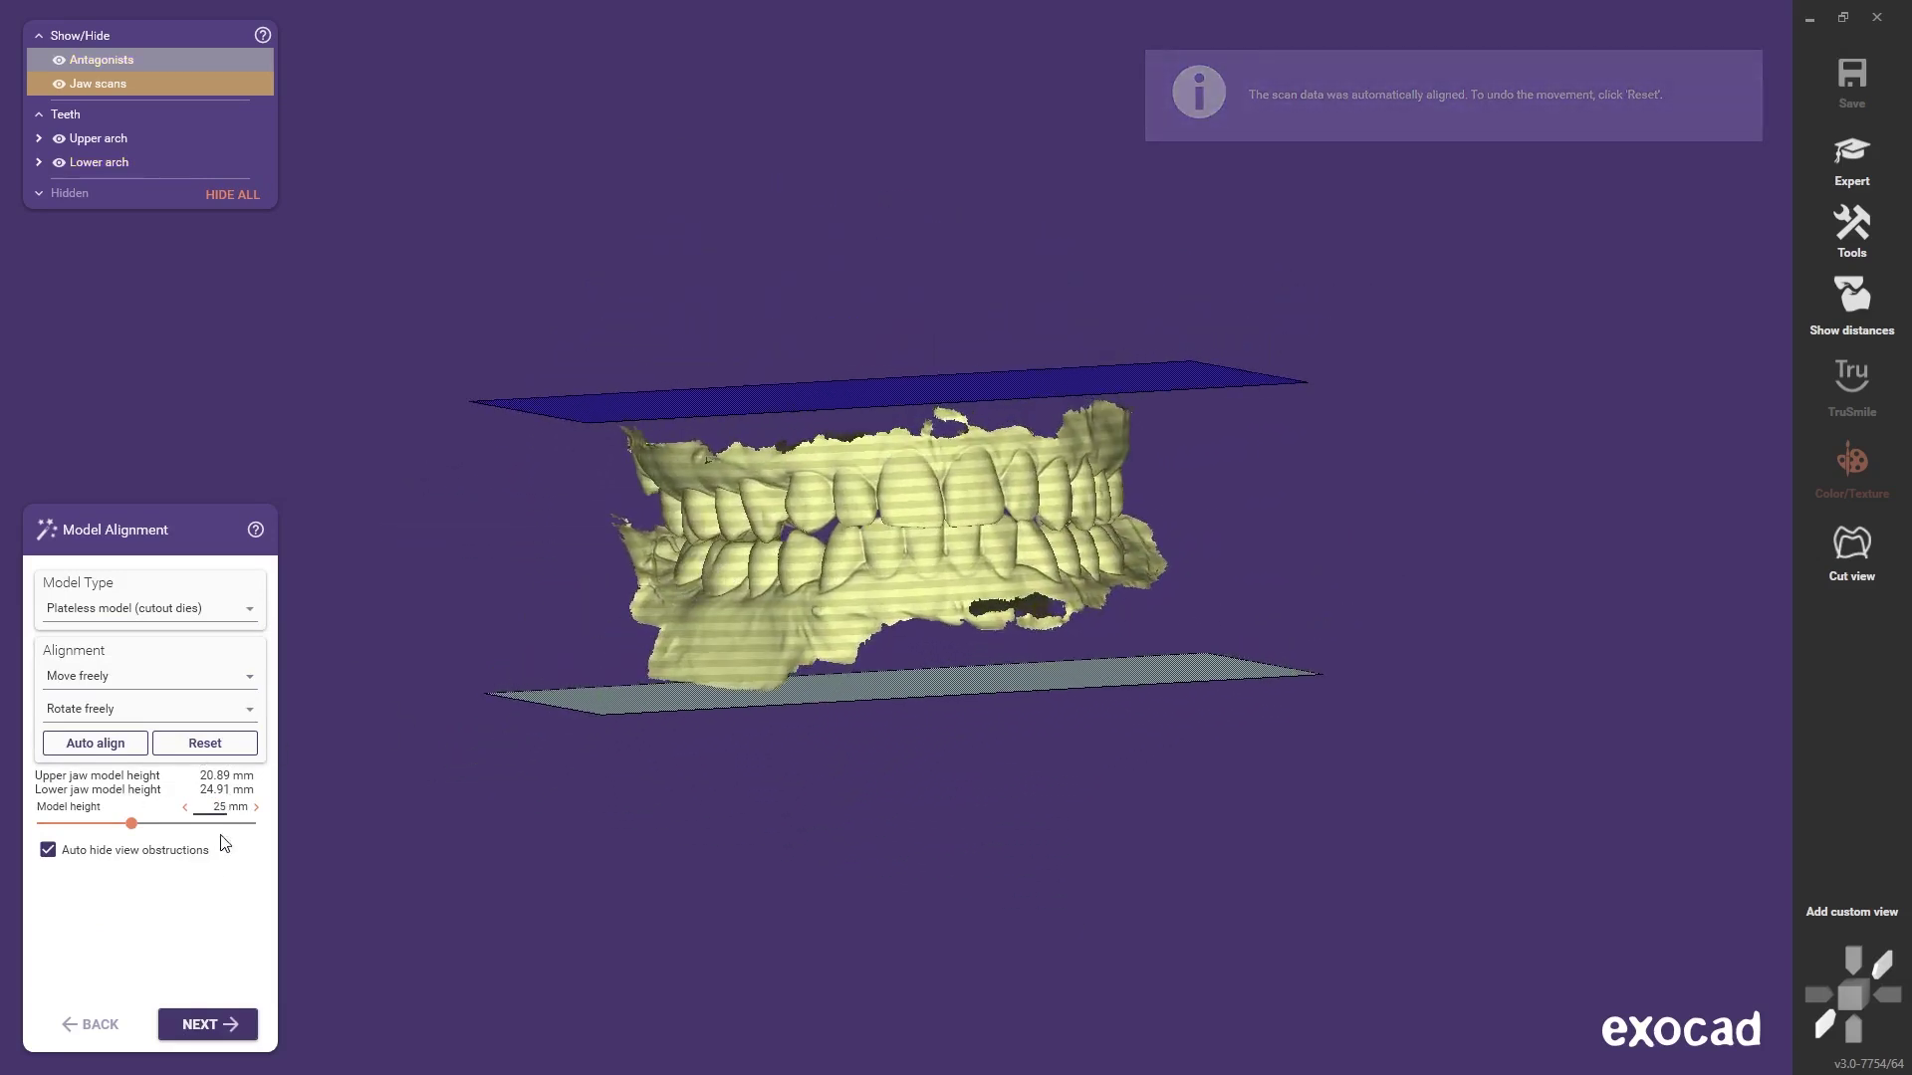
key("Return")
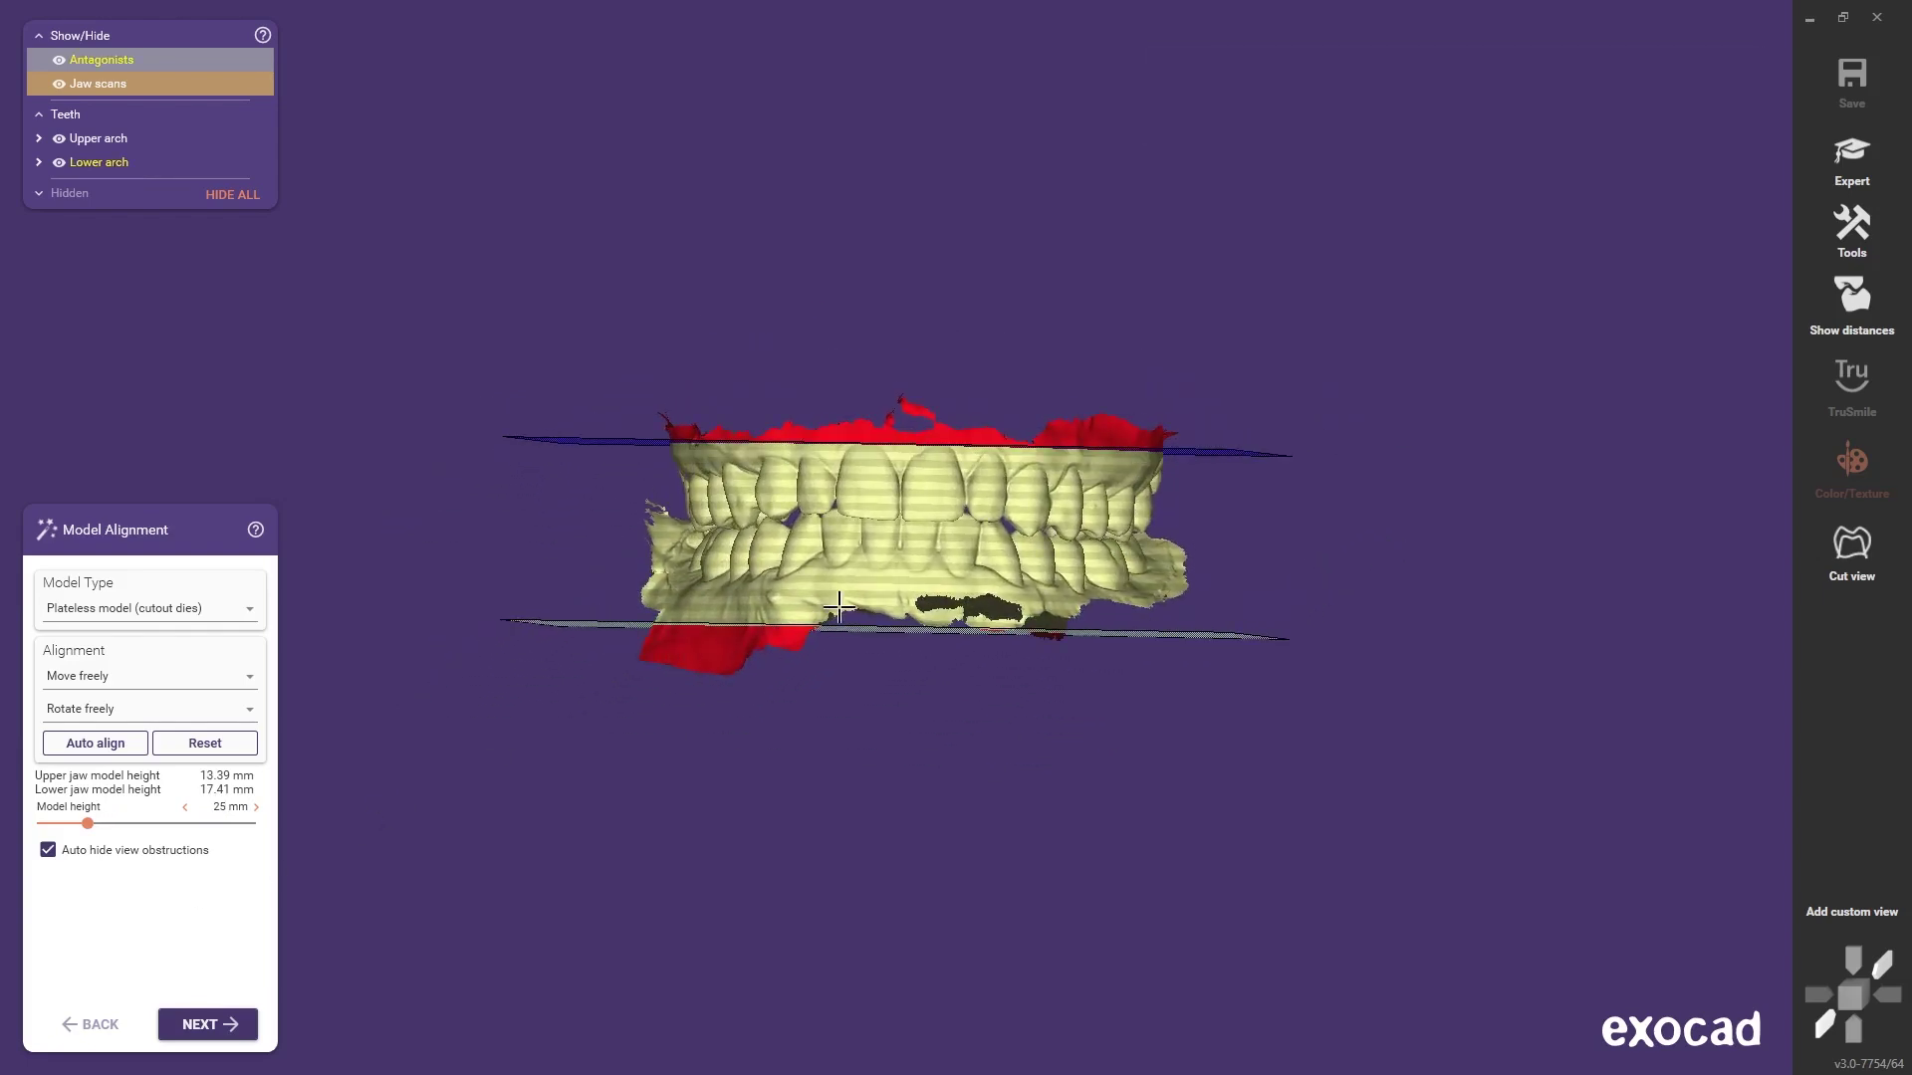
left_click_drag(903, 530, 899, 550)
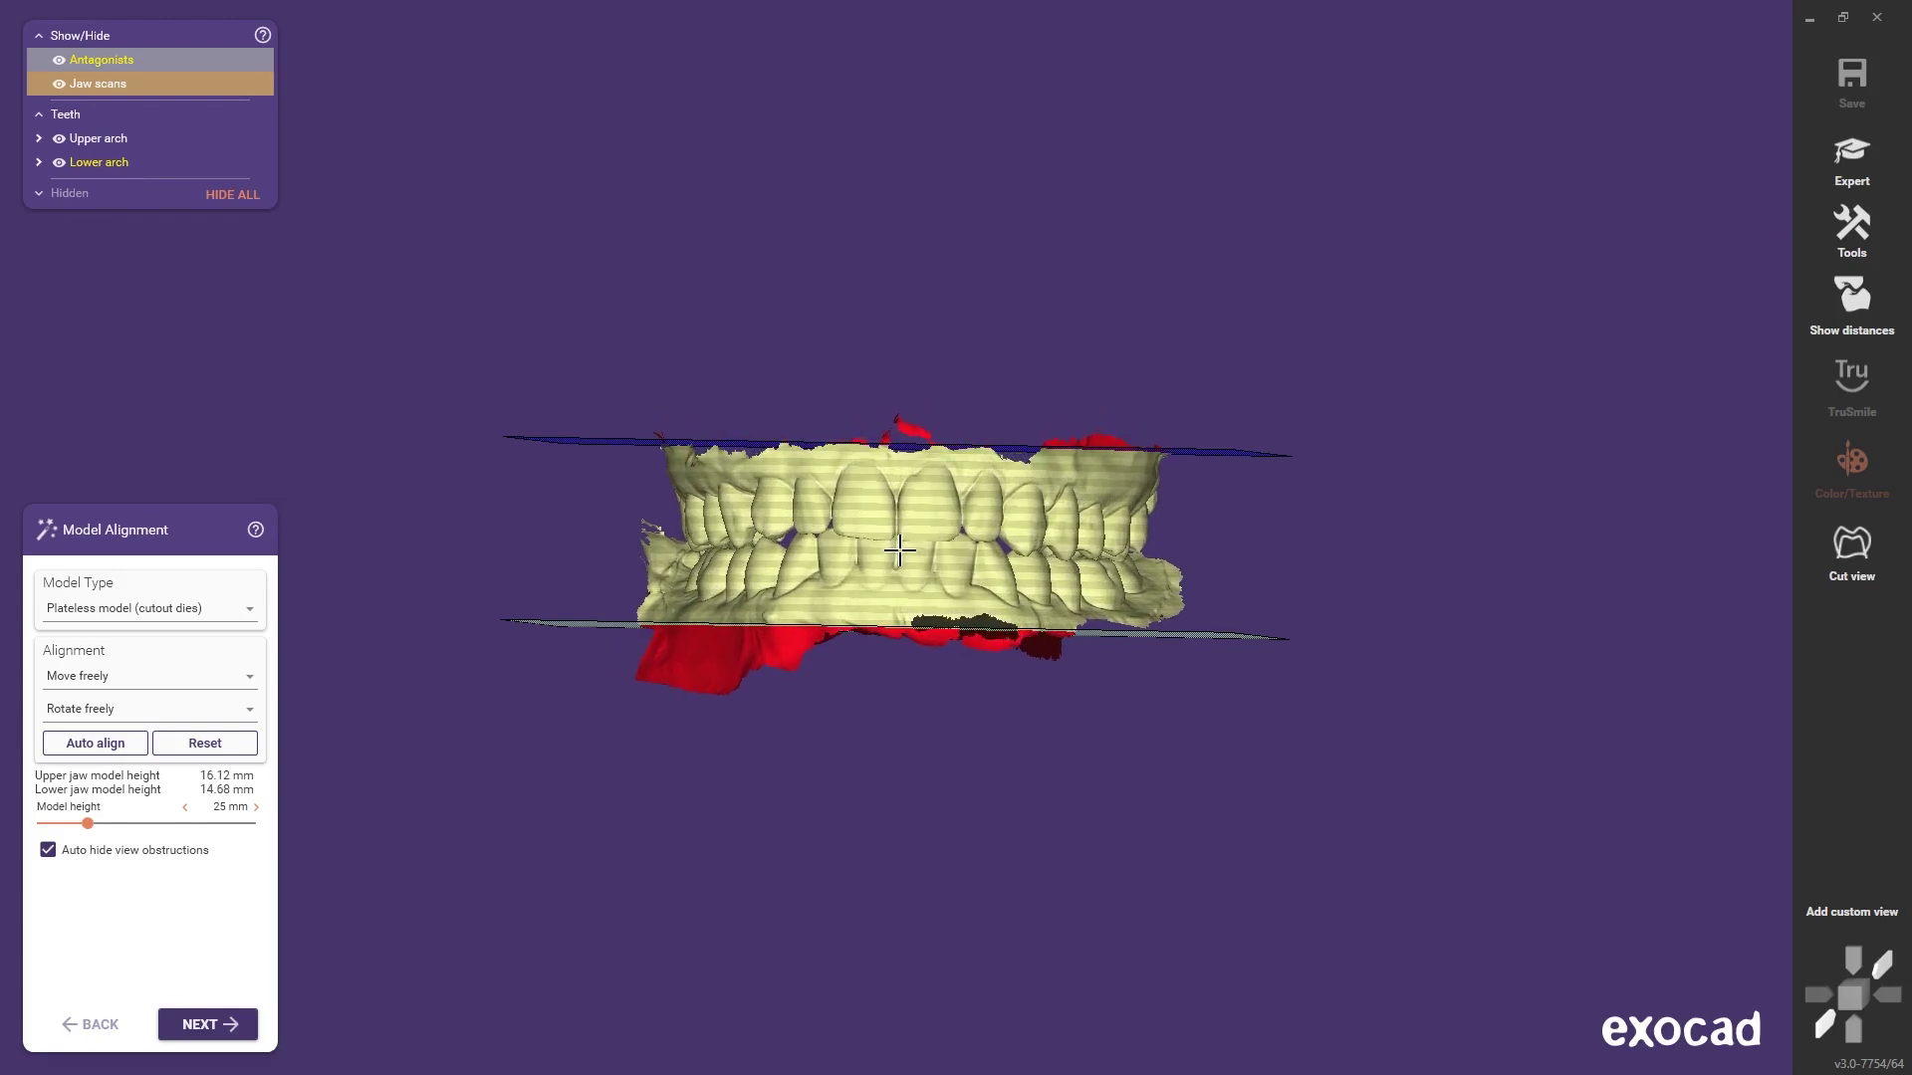
left_click(207, 1031)
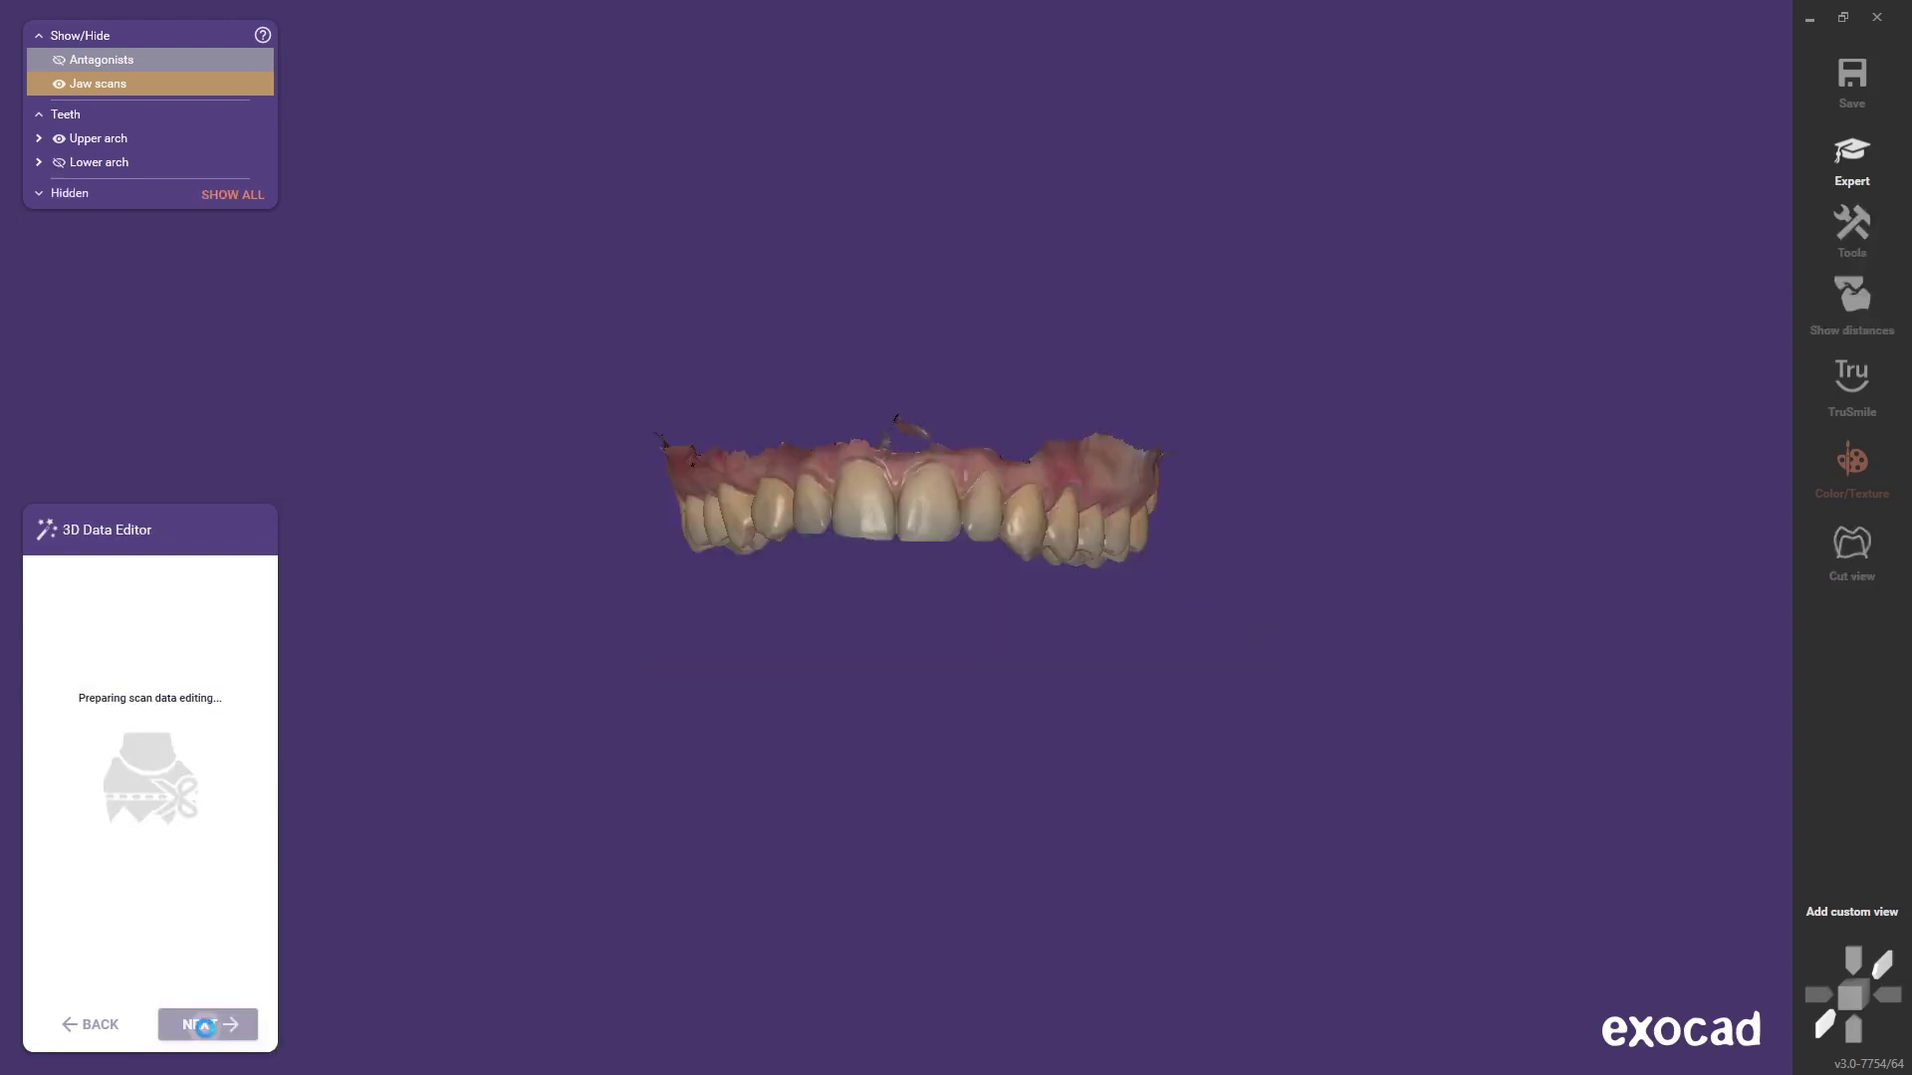
- Outline the lower arch, invert the selection and delete the ragged outer margins
left_click(718, 323)
left_click(747, 371)
left_click(786, 463)
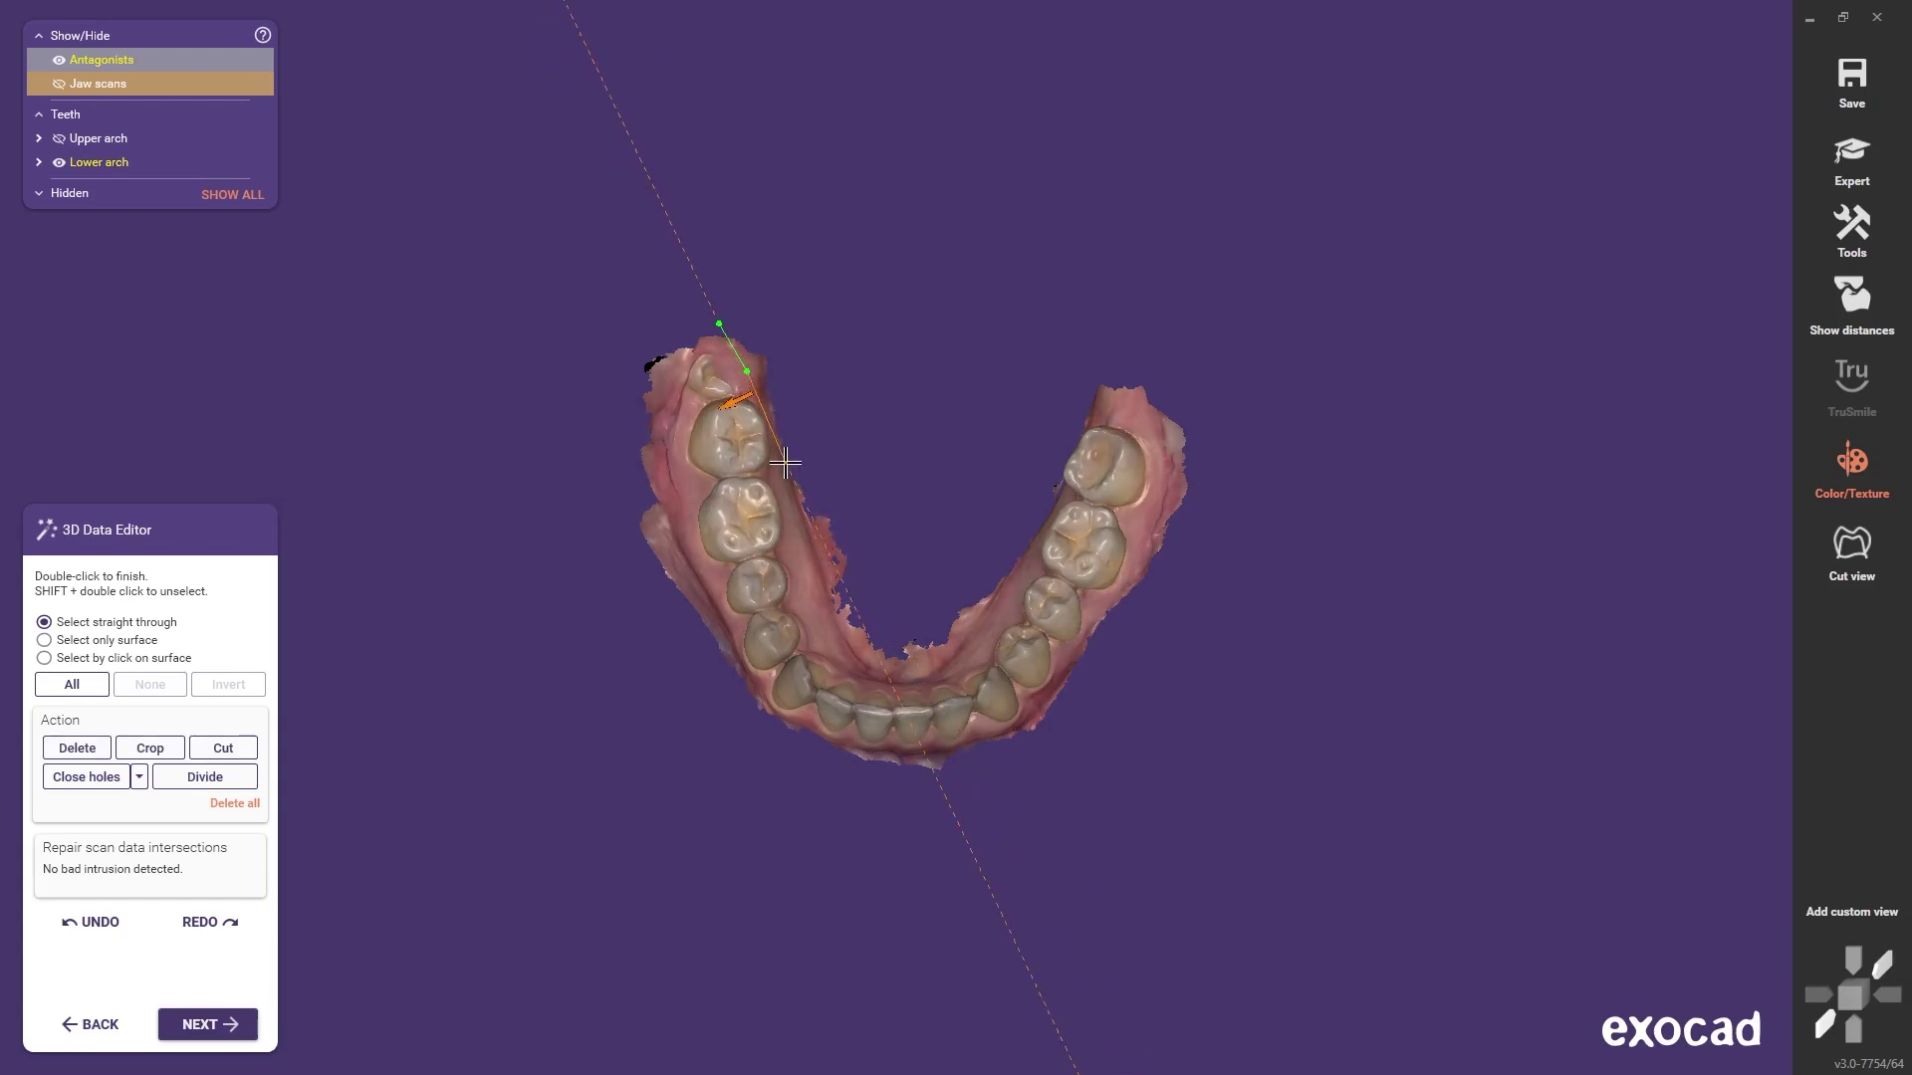
left_click(812, 575)
left_click(824, 621)
left_click(843, 655)
left_click(869, 672)
left_click(1030, 550)
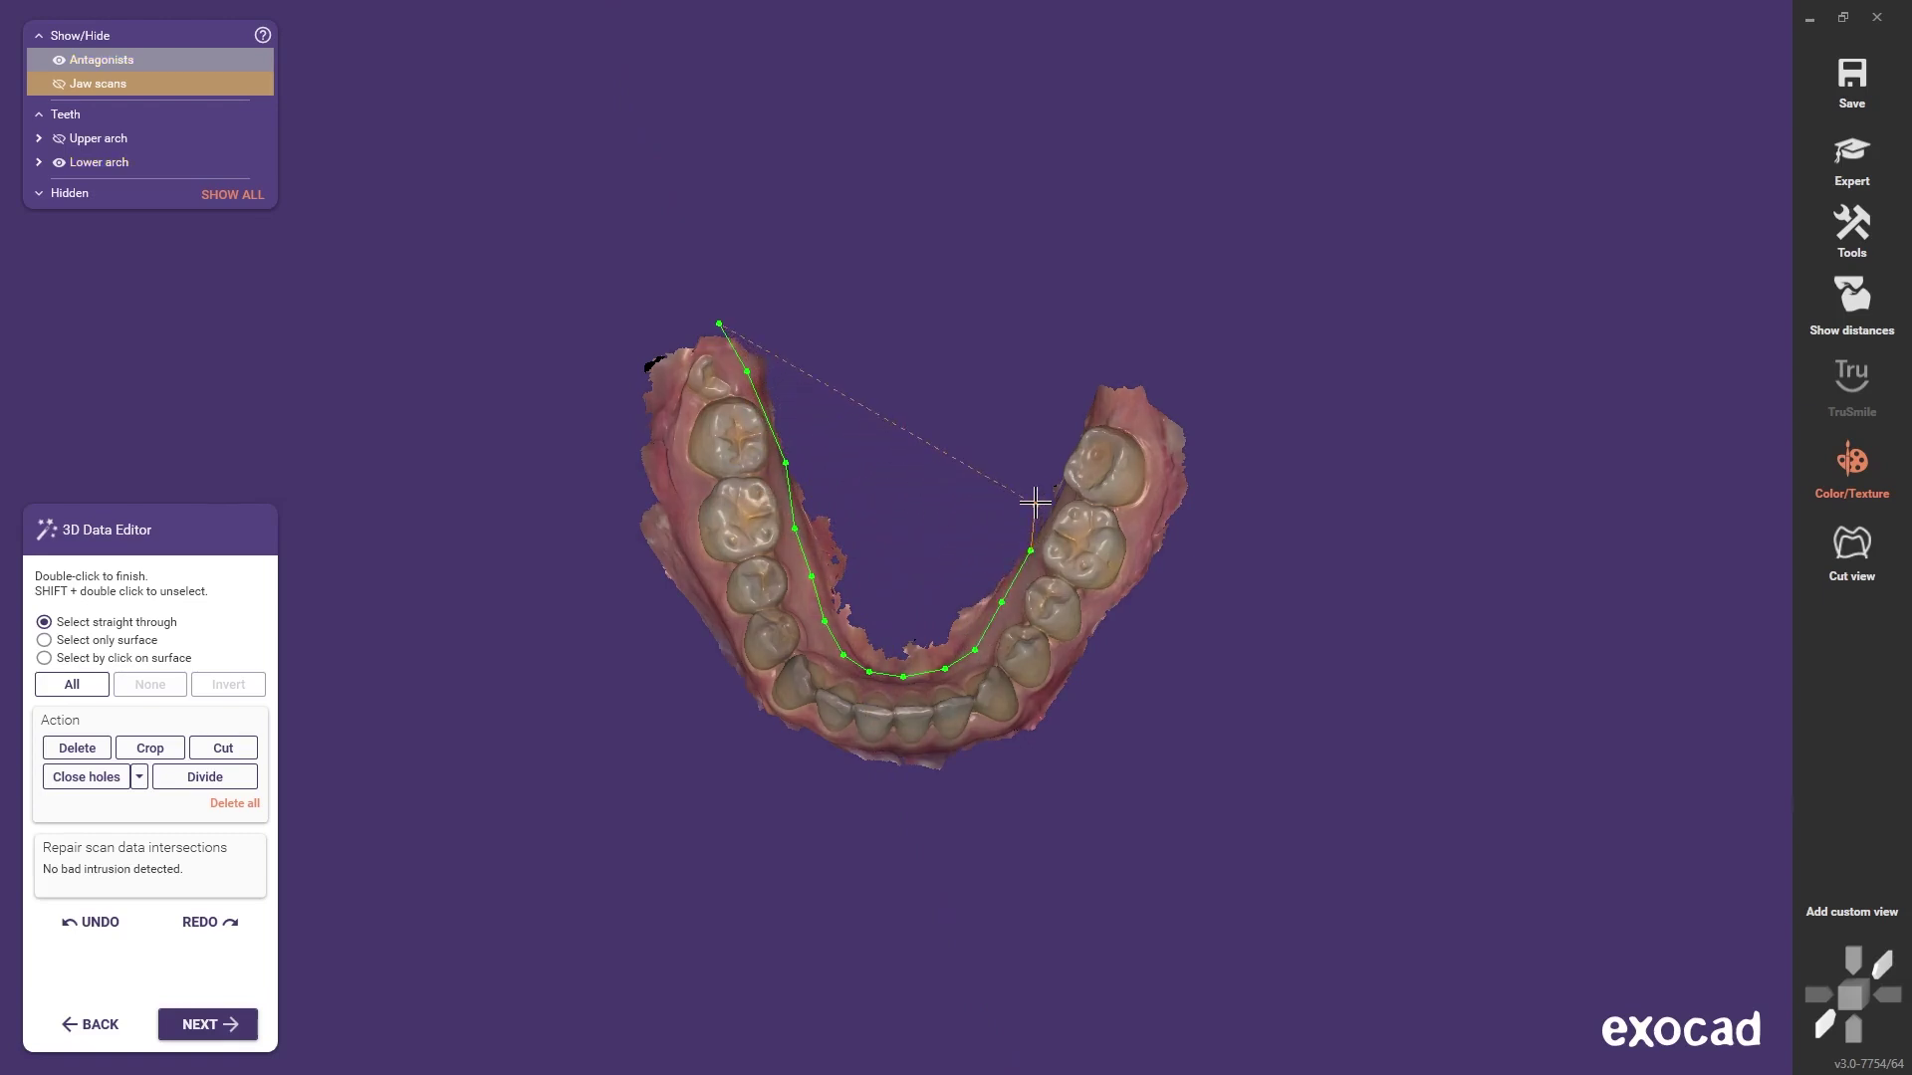
left_click(1072, 410)
left_click(1109, 409)
left_click(1146, 422)
left_click(1175, 465)
left_click(1150, 545)
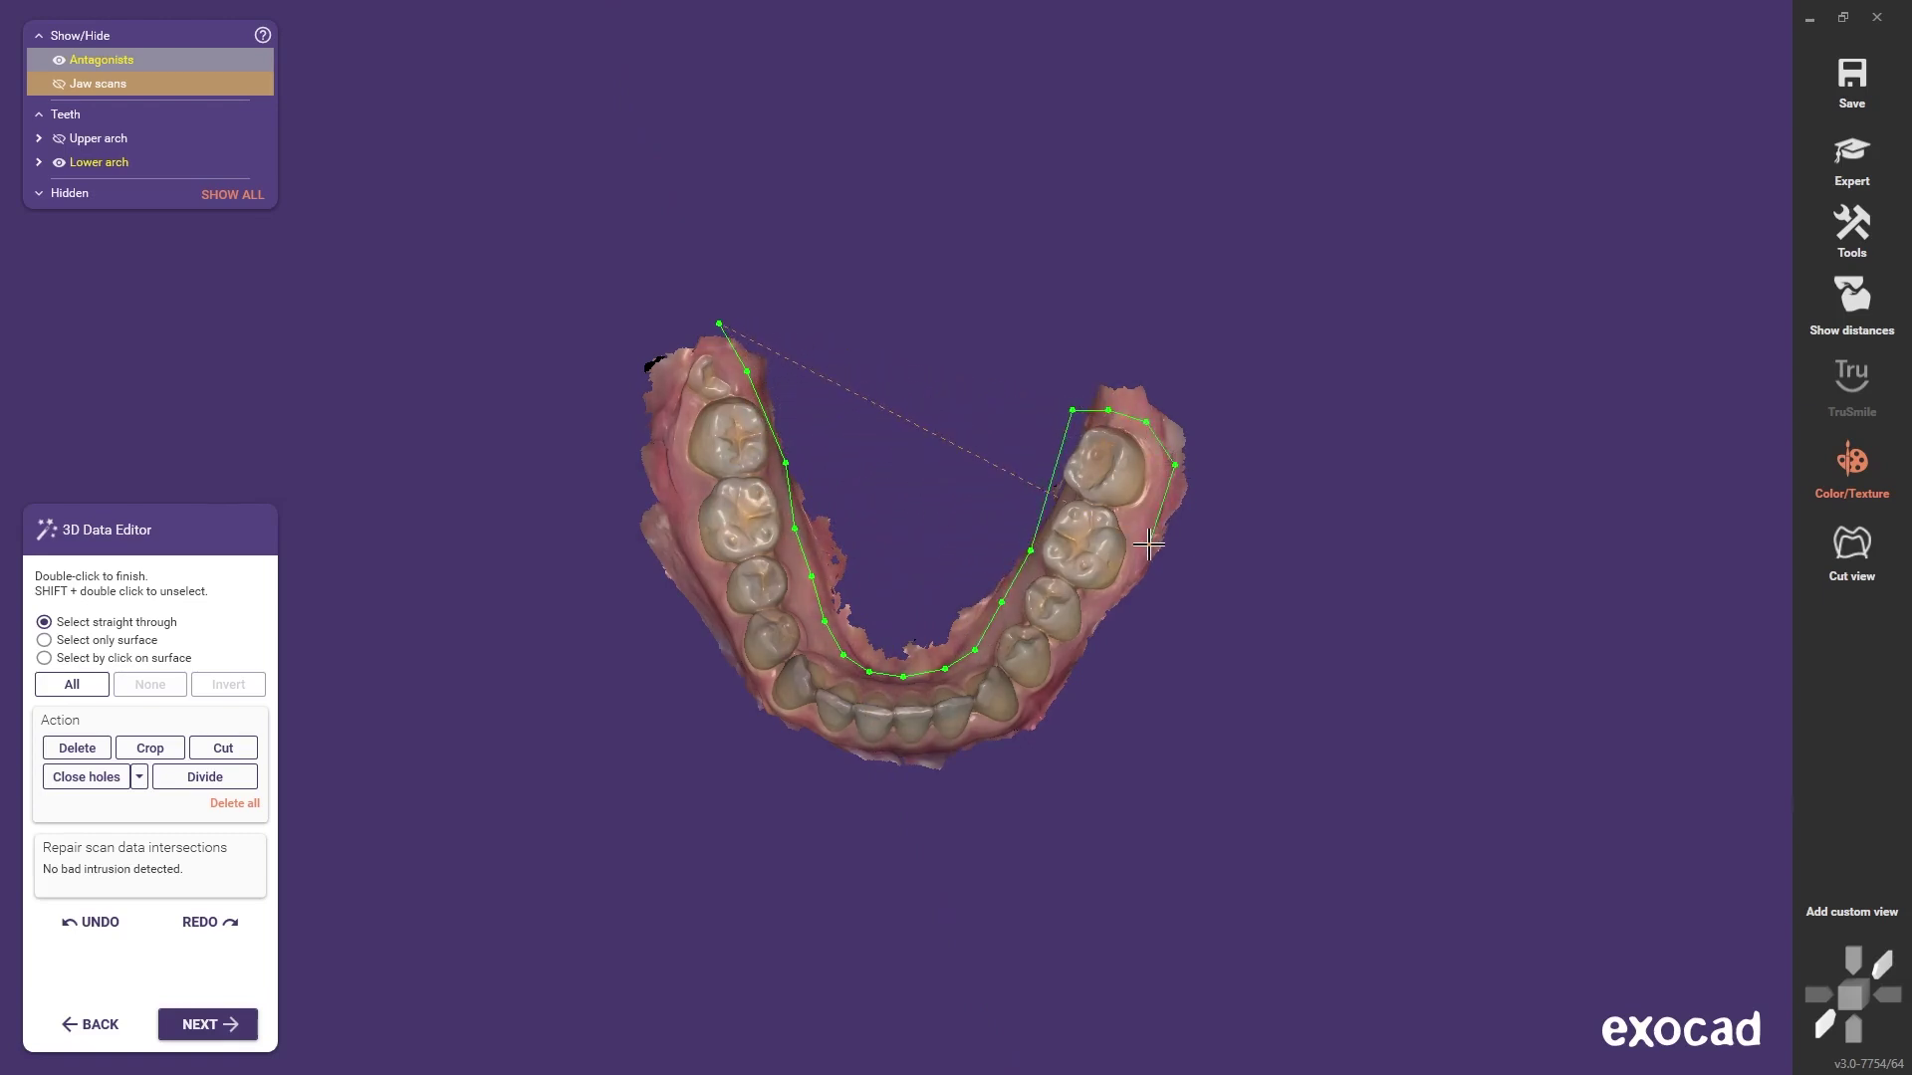
left_click(1112, 614)
left_click(1073, 697)
left_click(1001, 766)
left_click(883, 776)
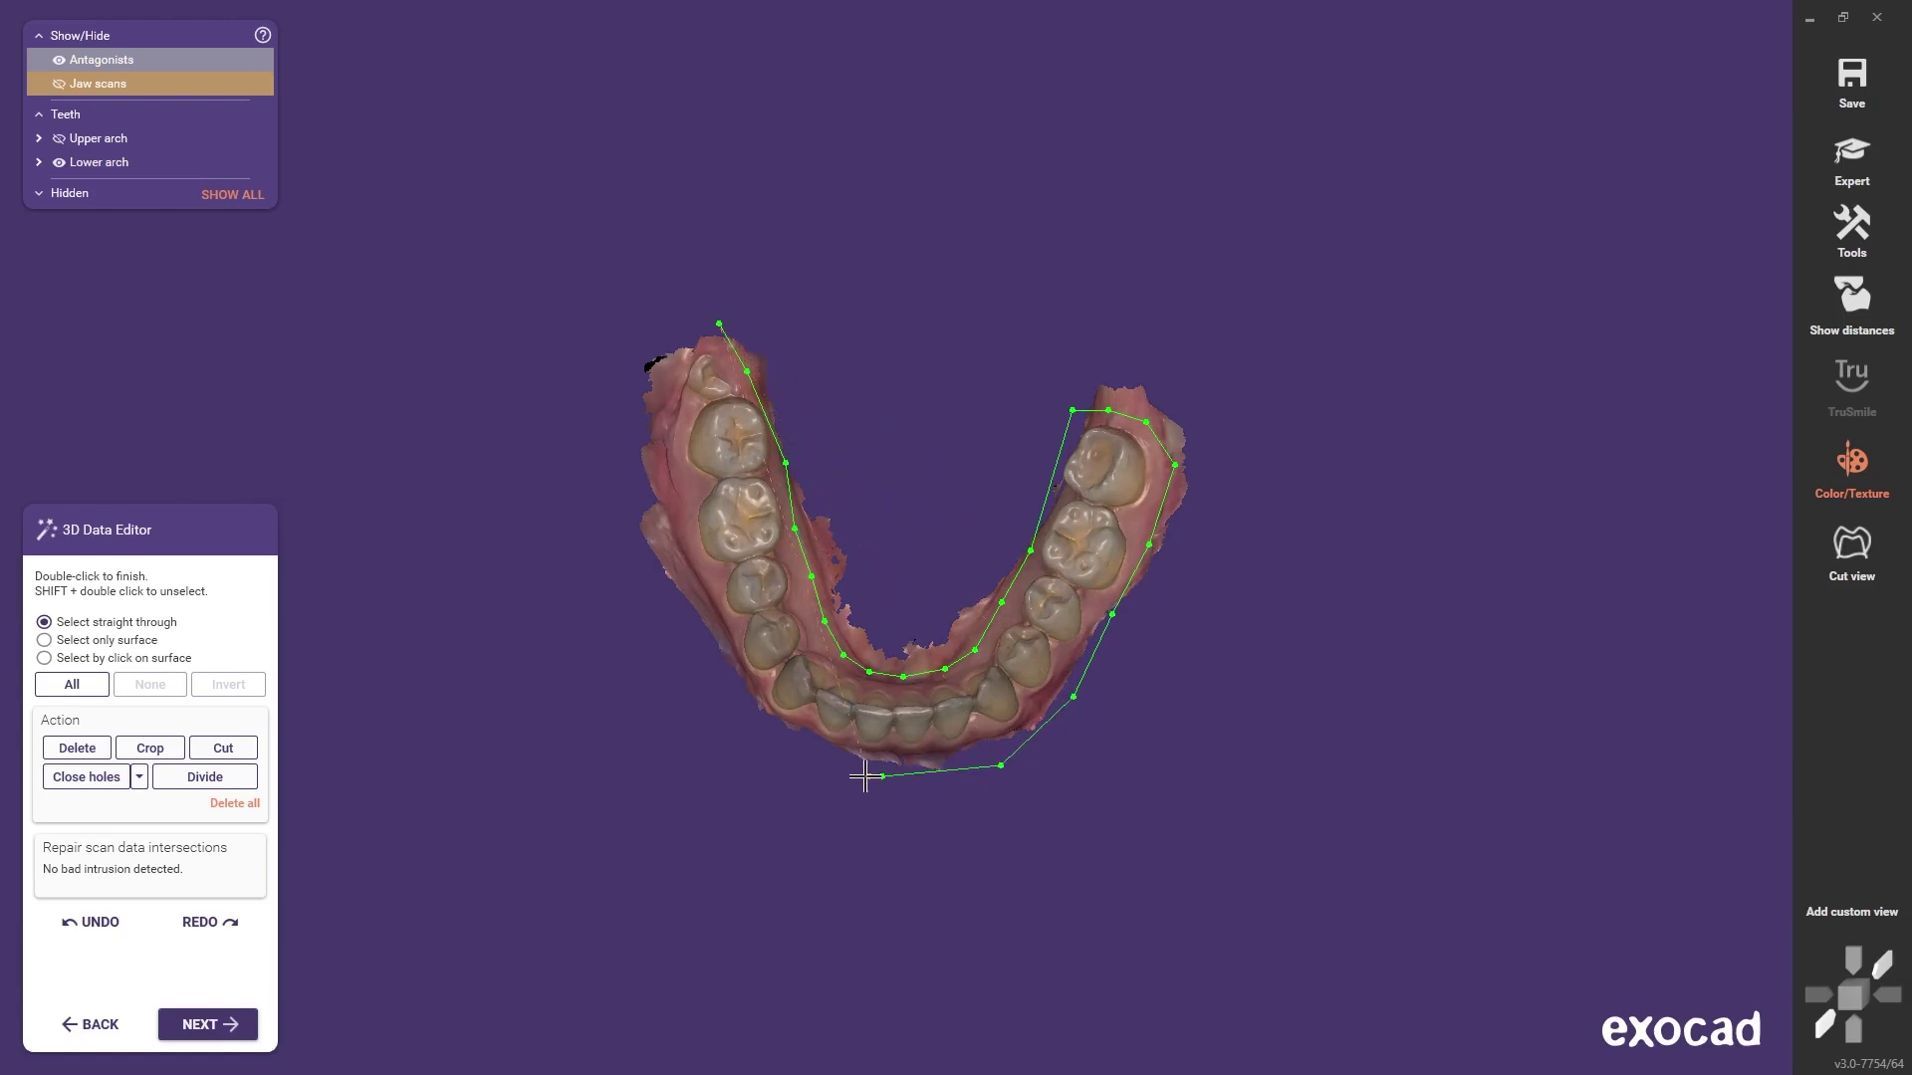
left_click(778, 757)
left_click(741, 674)
left_click(723, 624)
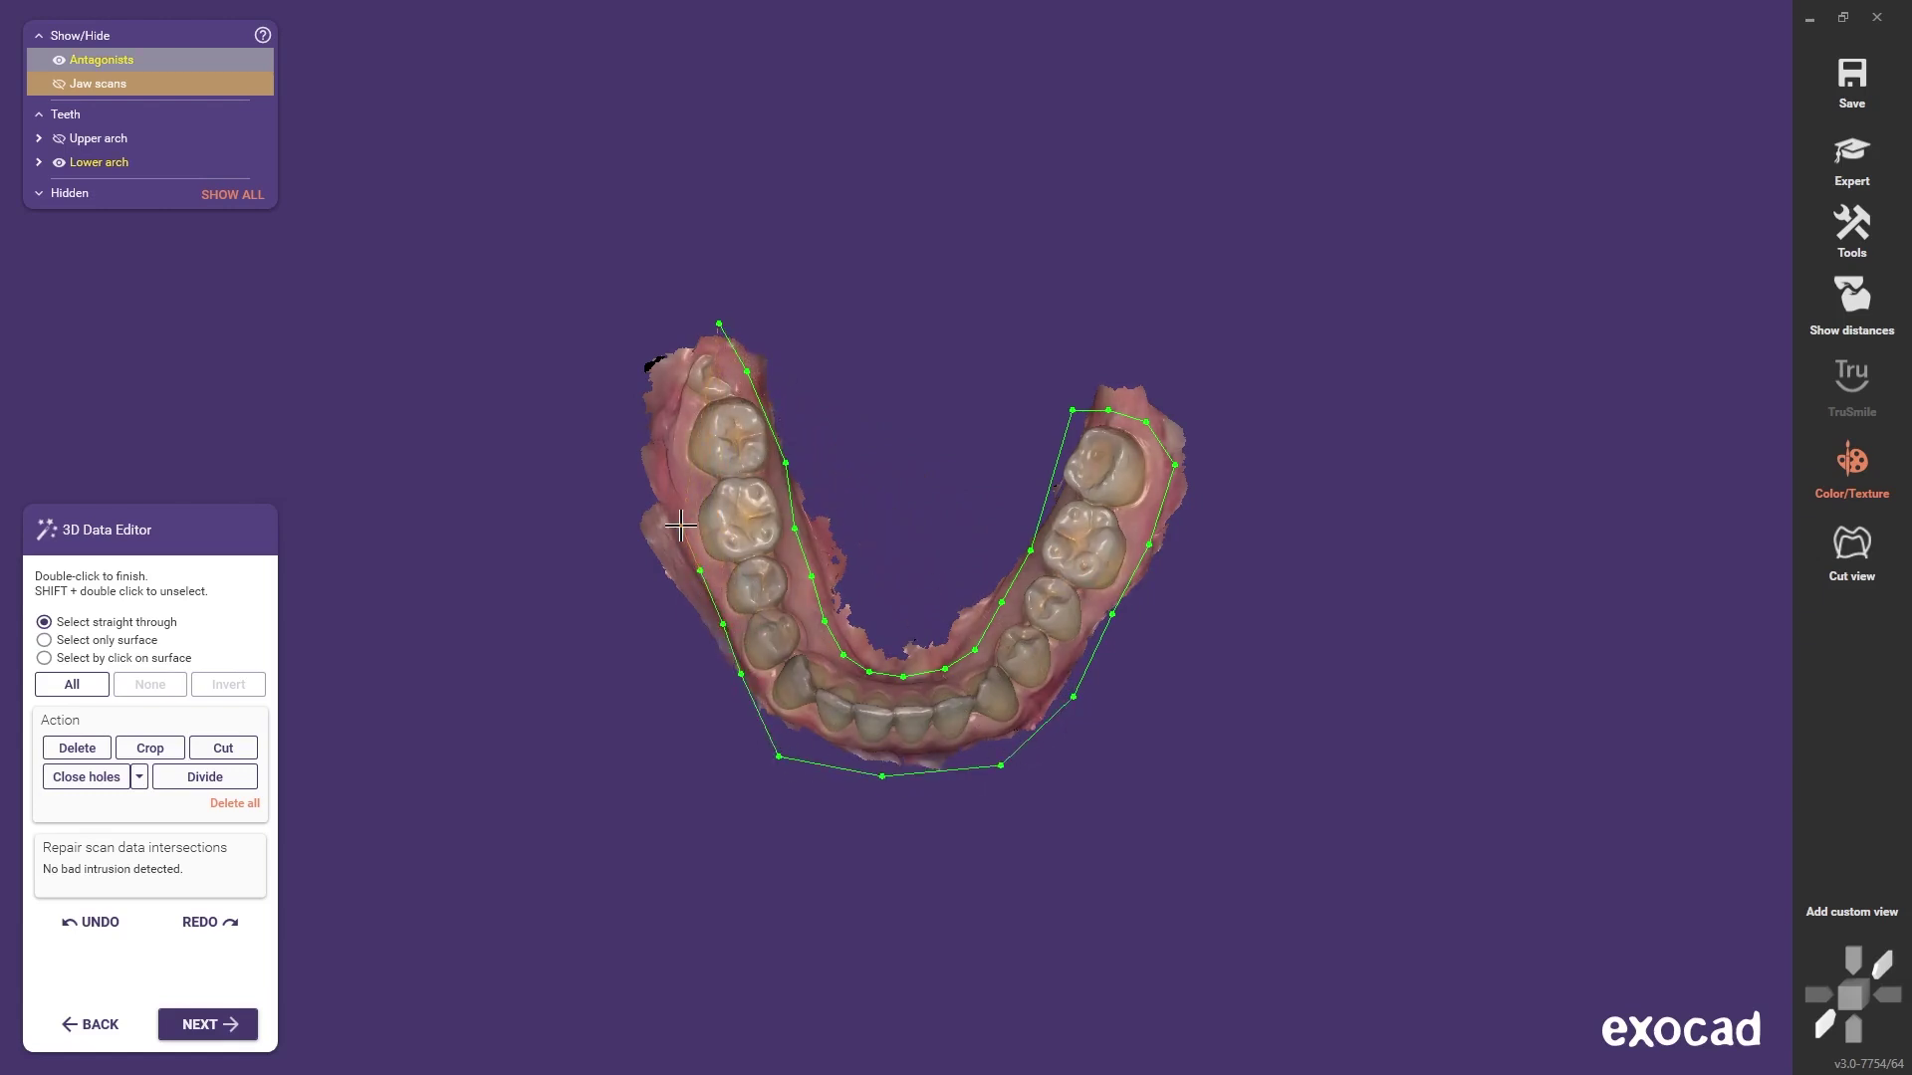
double_click(688, 325)
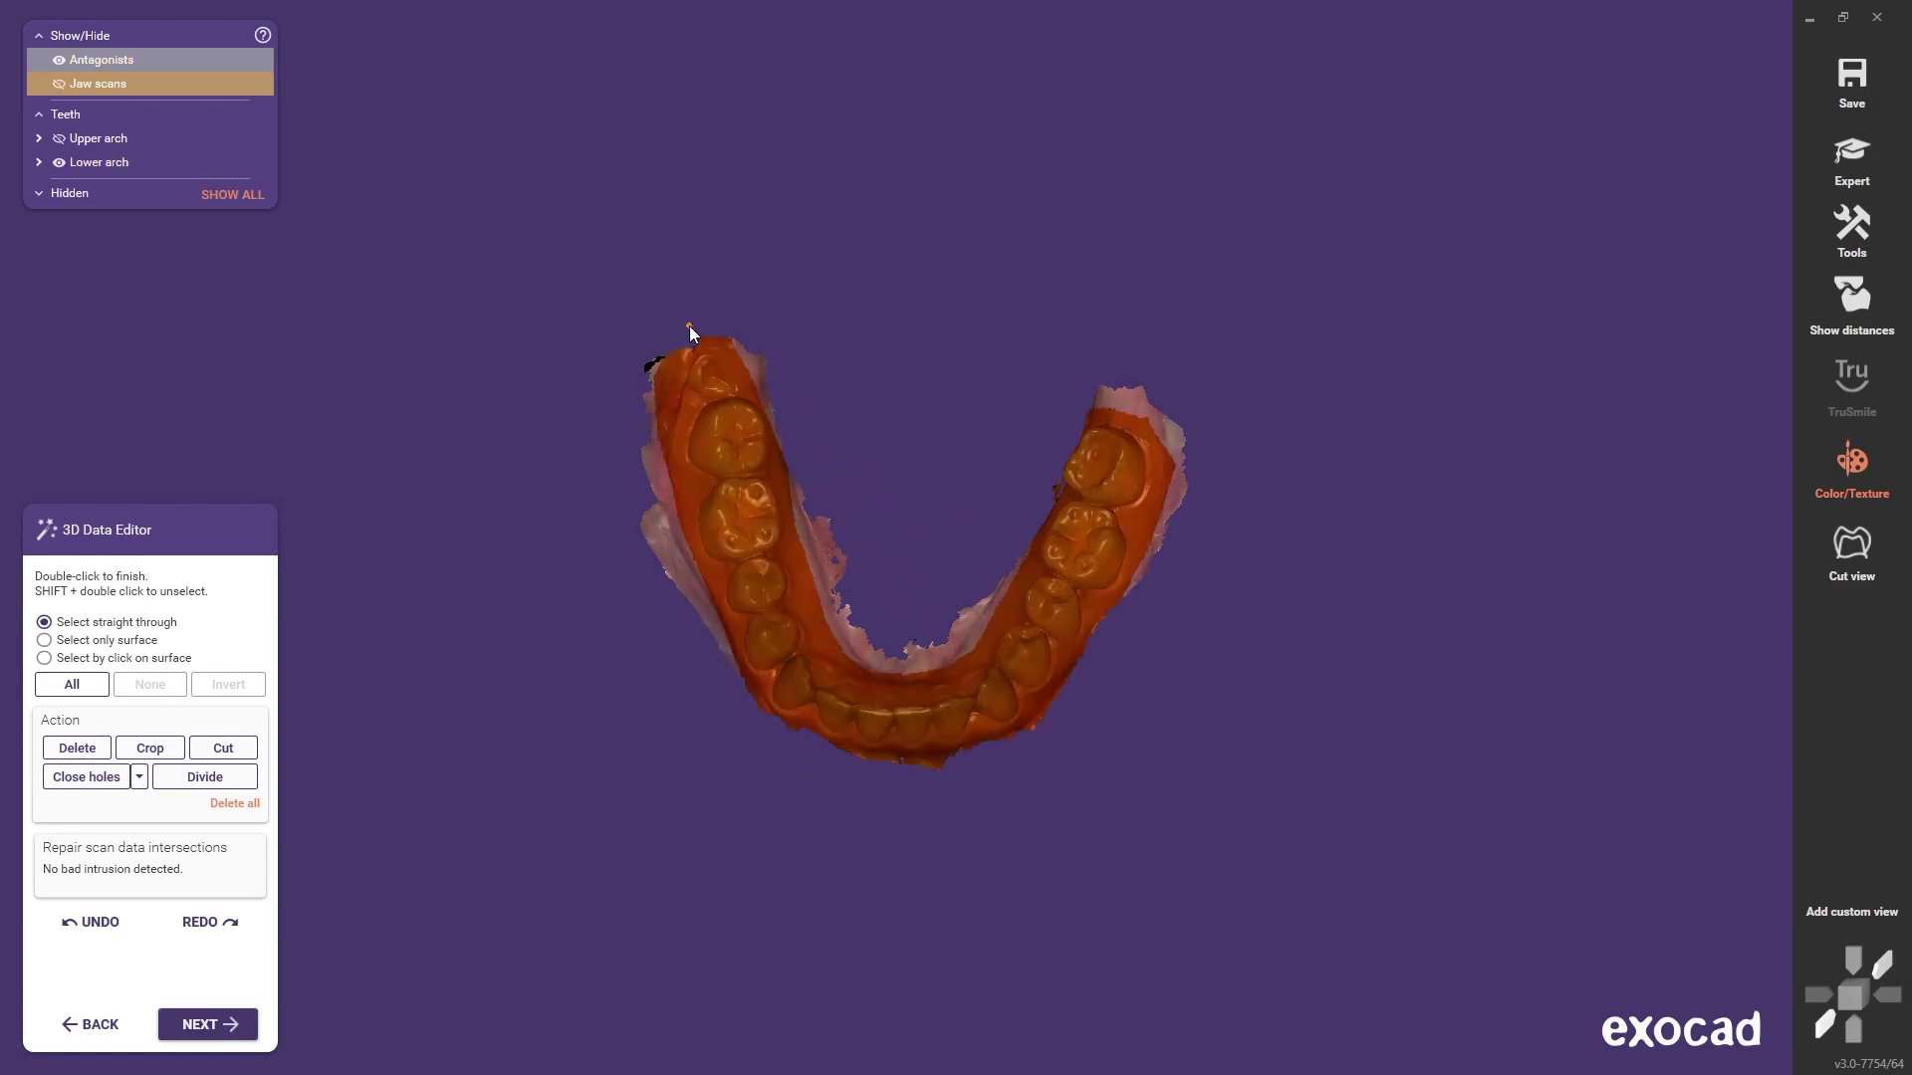
left_click(237, 687)
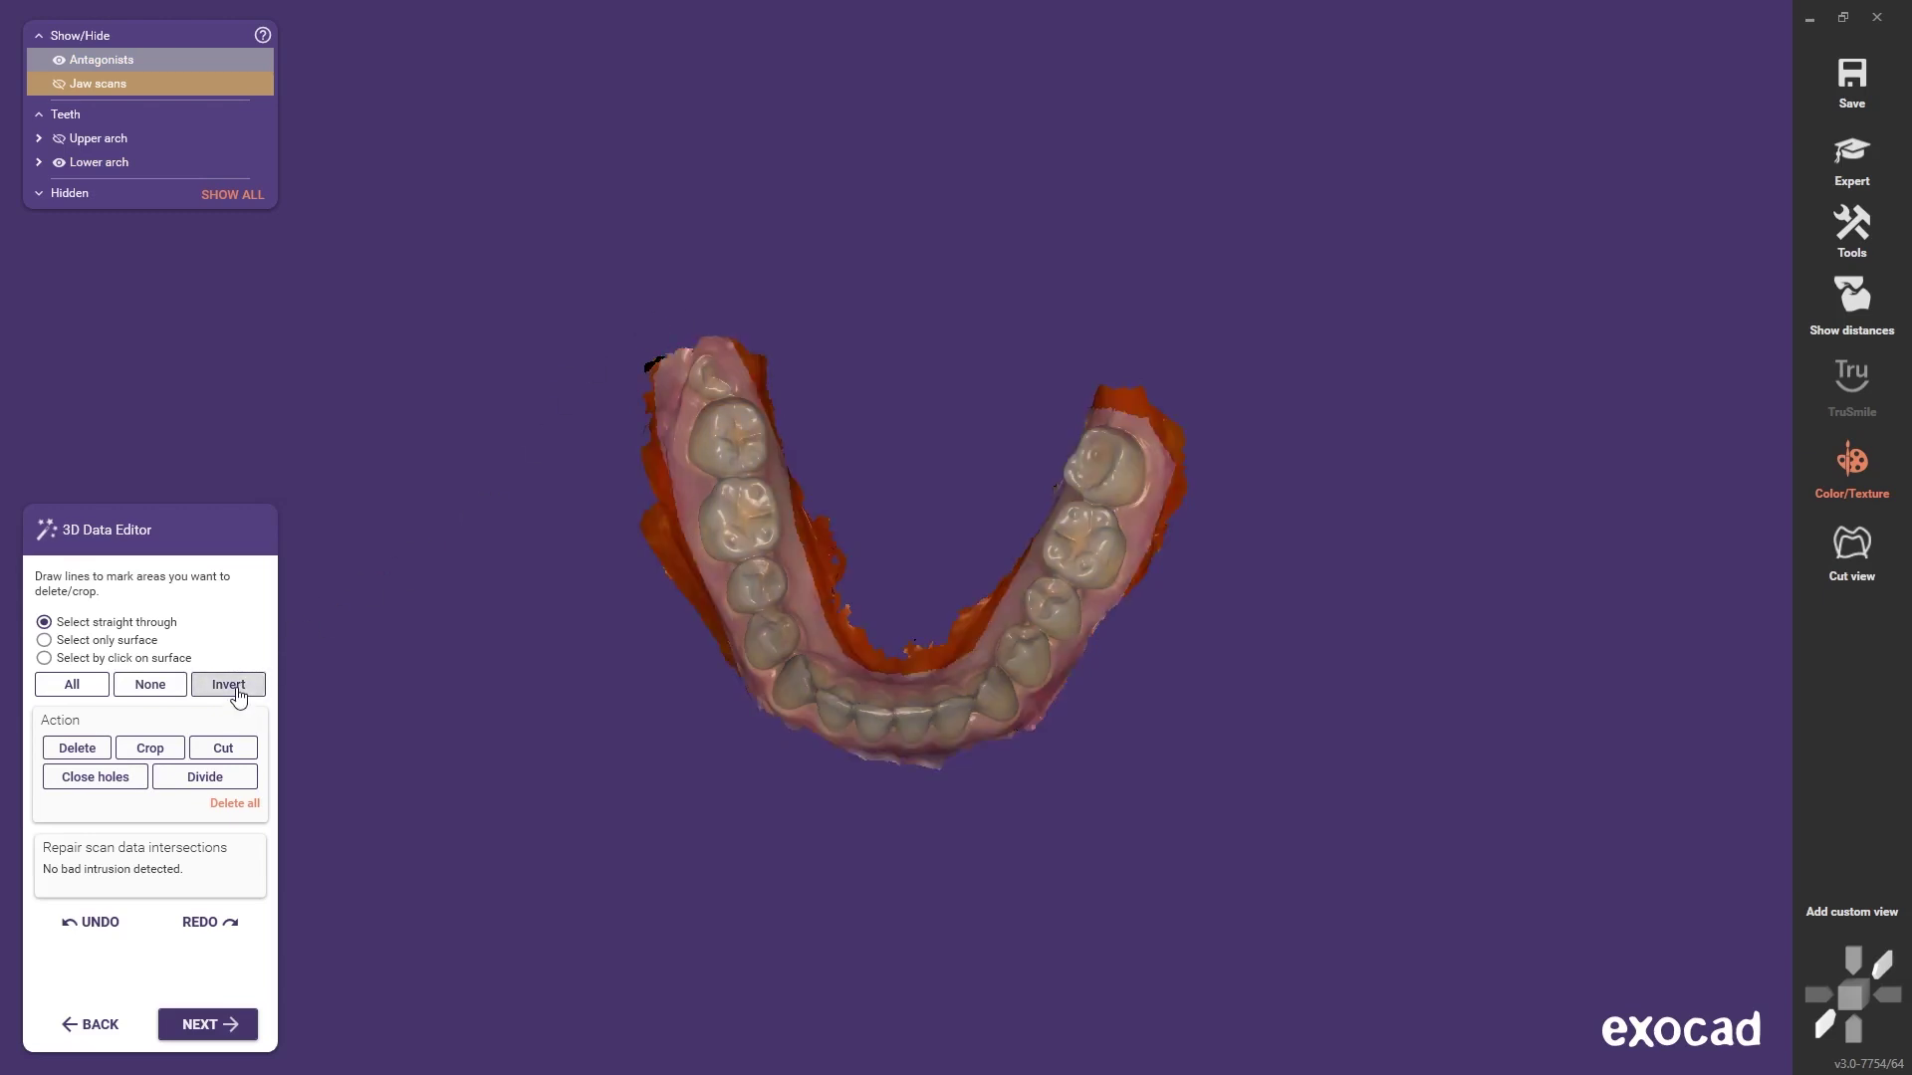
key("Delete")
- From a side view, outline and delete the excess gum beneath the teeth
right_click_drag(638, 647, 798, 638)
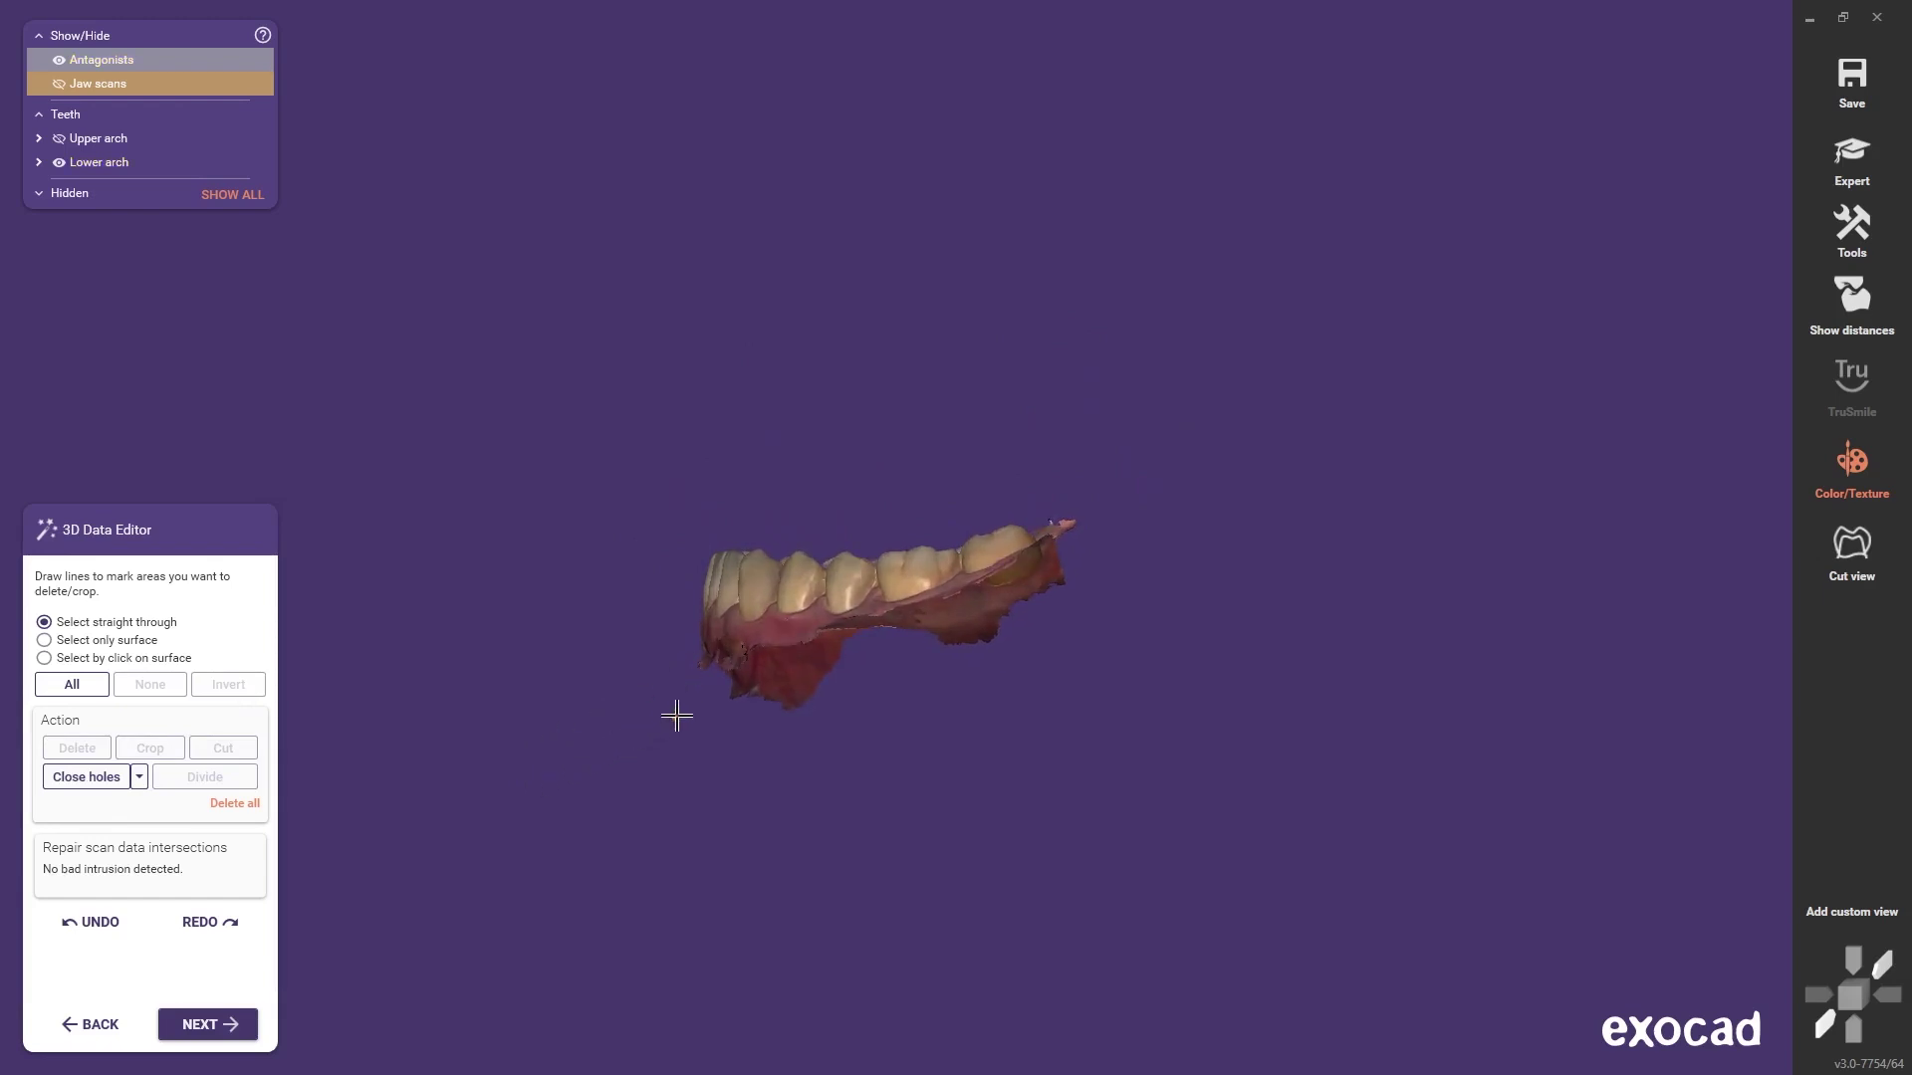
left_click(682, 639)
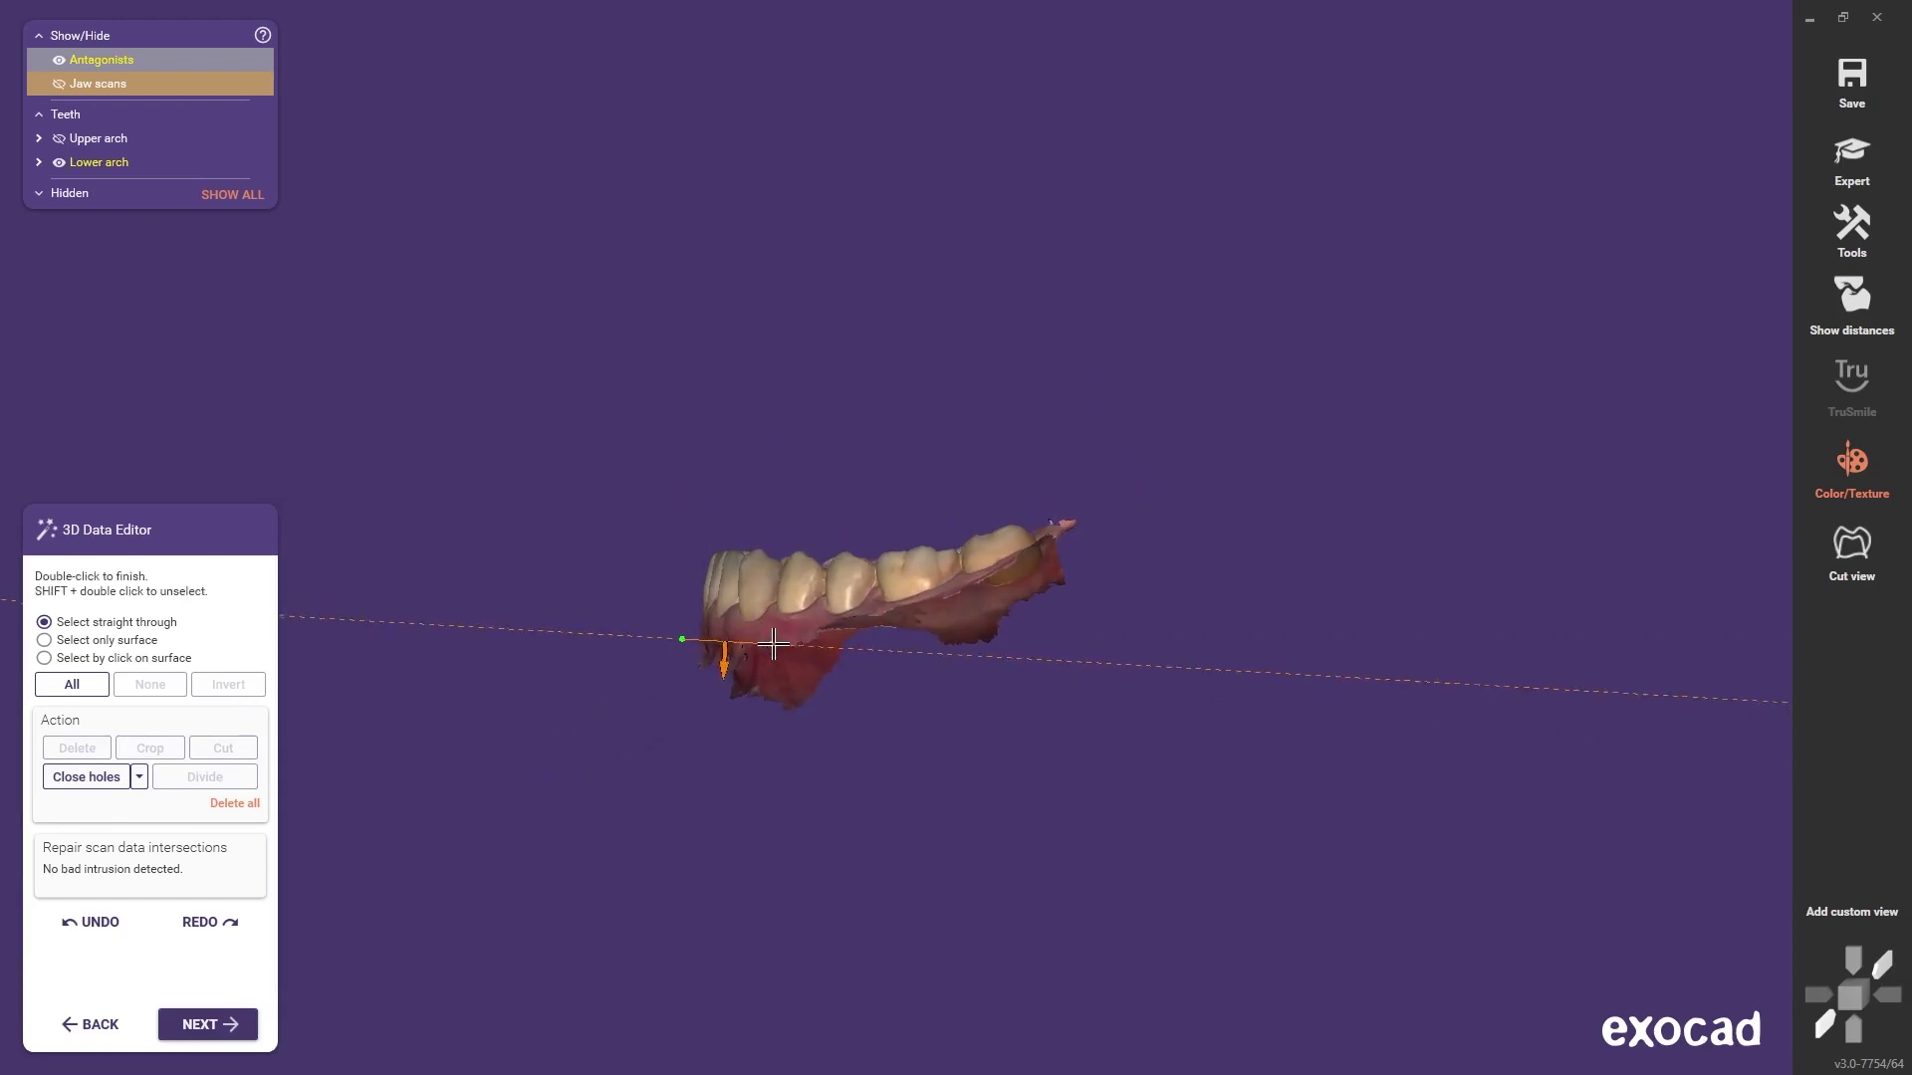
left_click(878, 632)
left_click(1091, 578)
left_click(1087, 698)
double_click(816, 890)
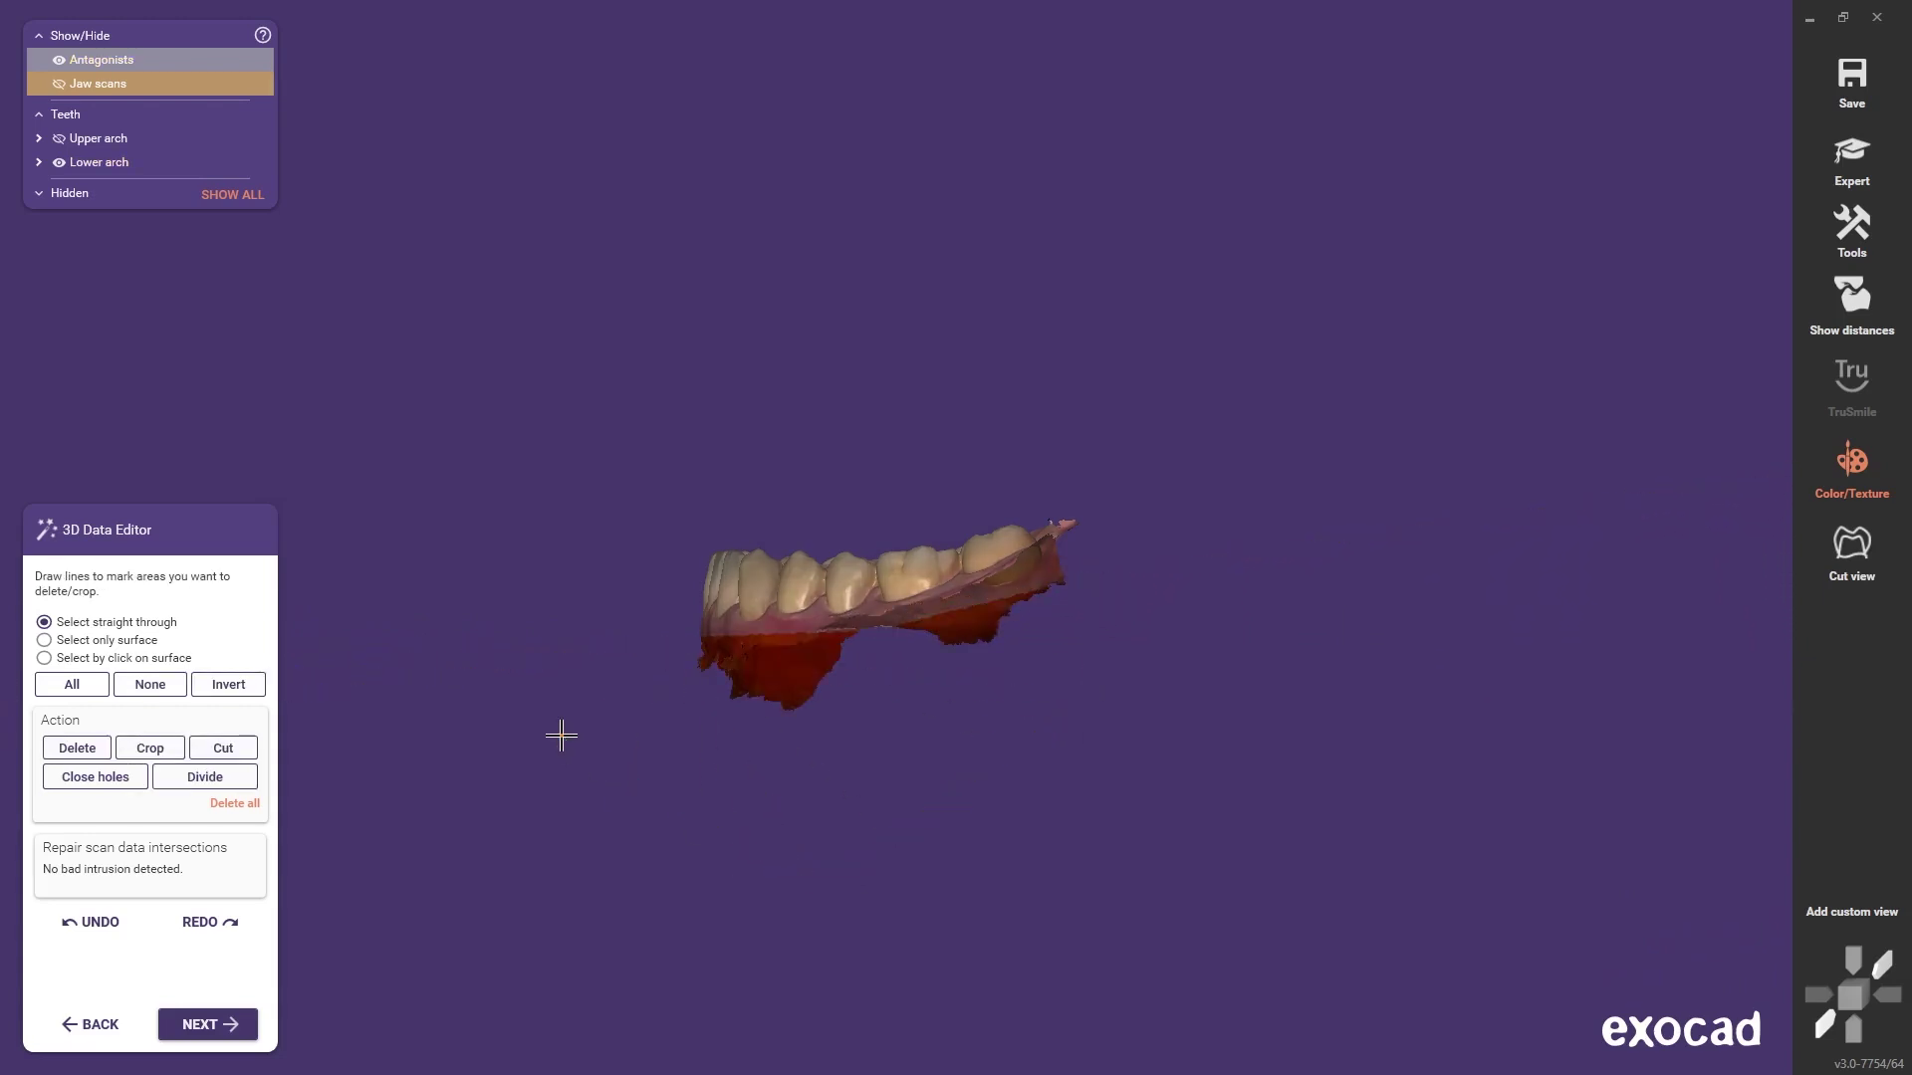
key("Delete")
key("Return")
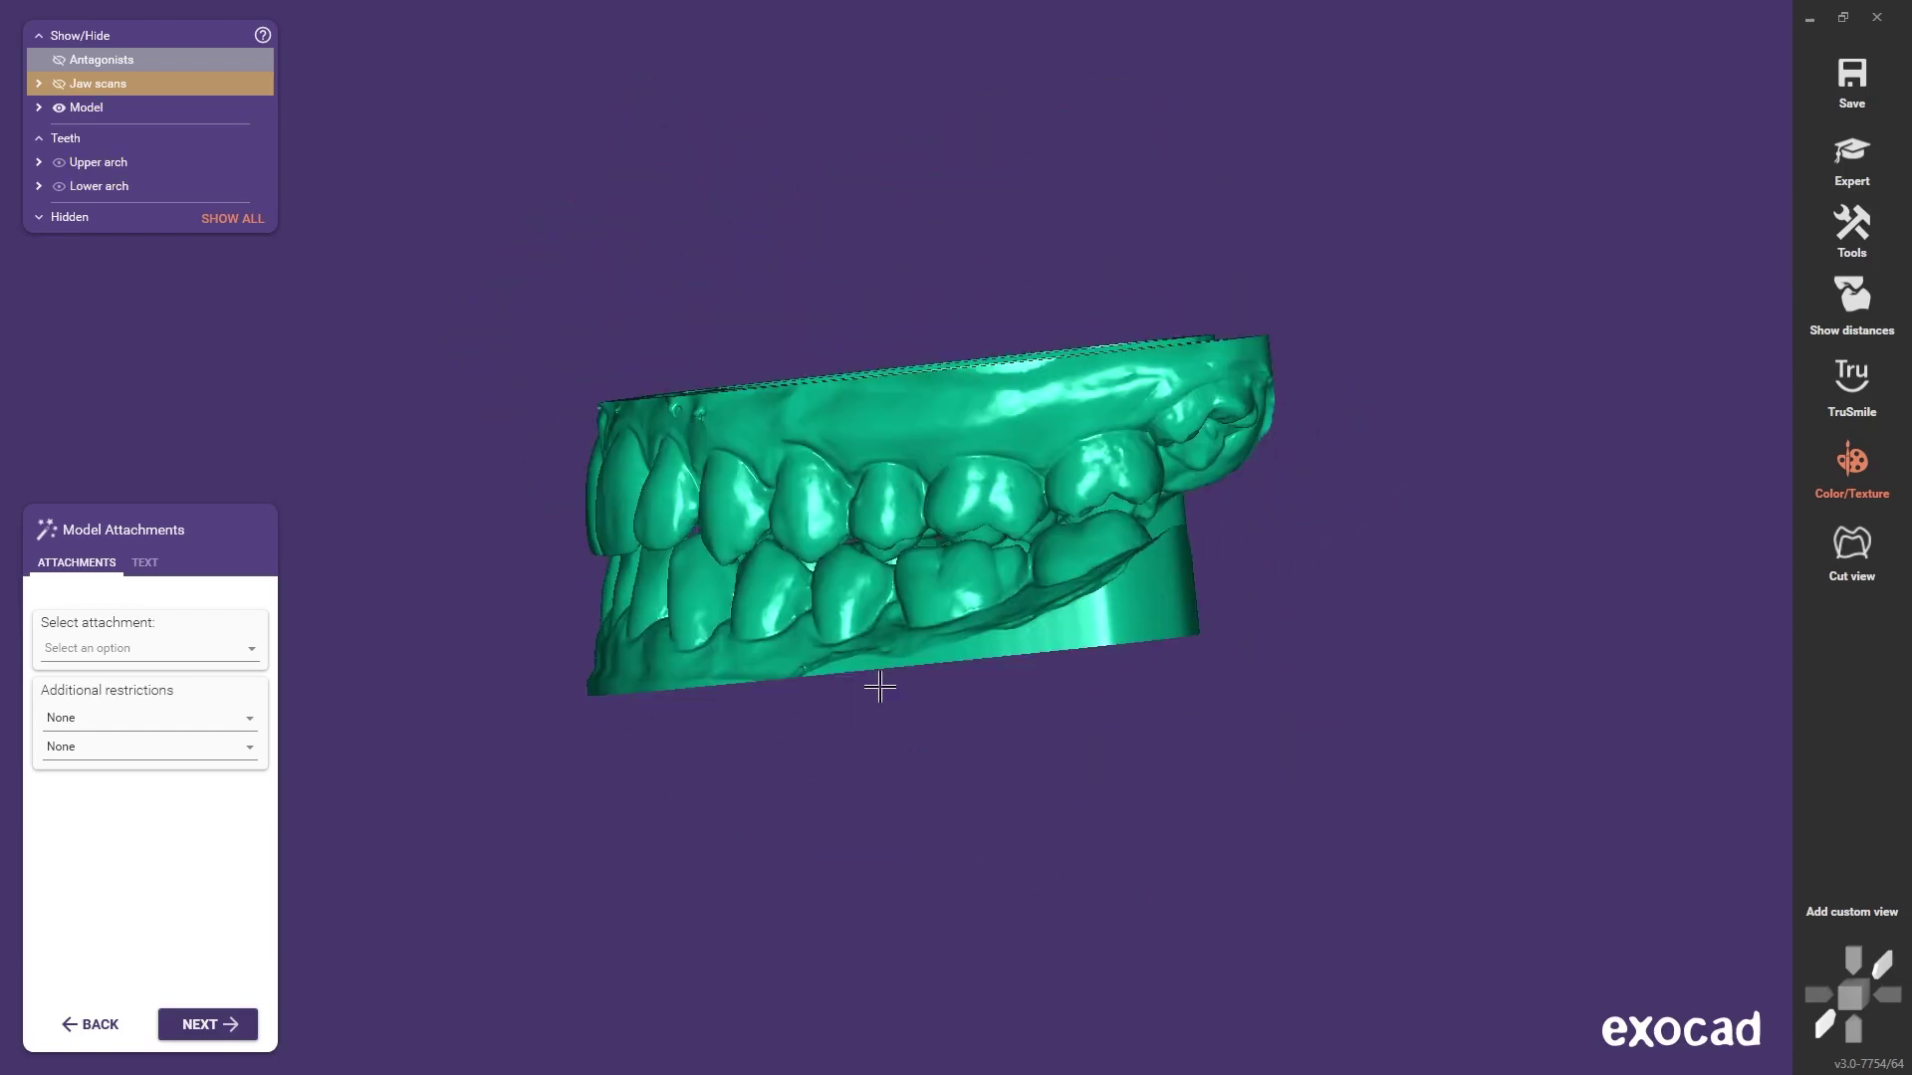
- Export the upper jaw mesh as 'Upper jaw model creator.stl', relative to original scan data
right_click(843, 440)
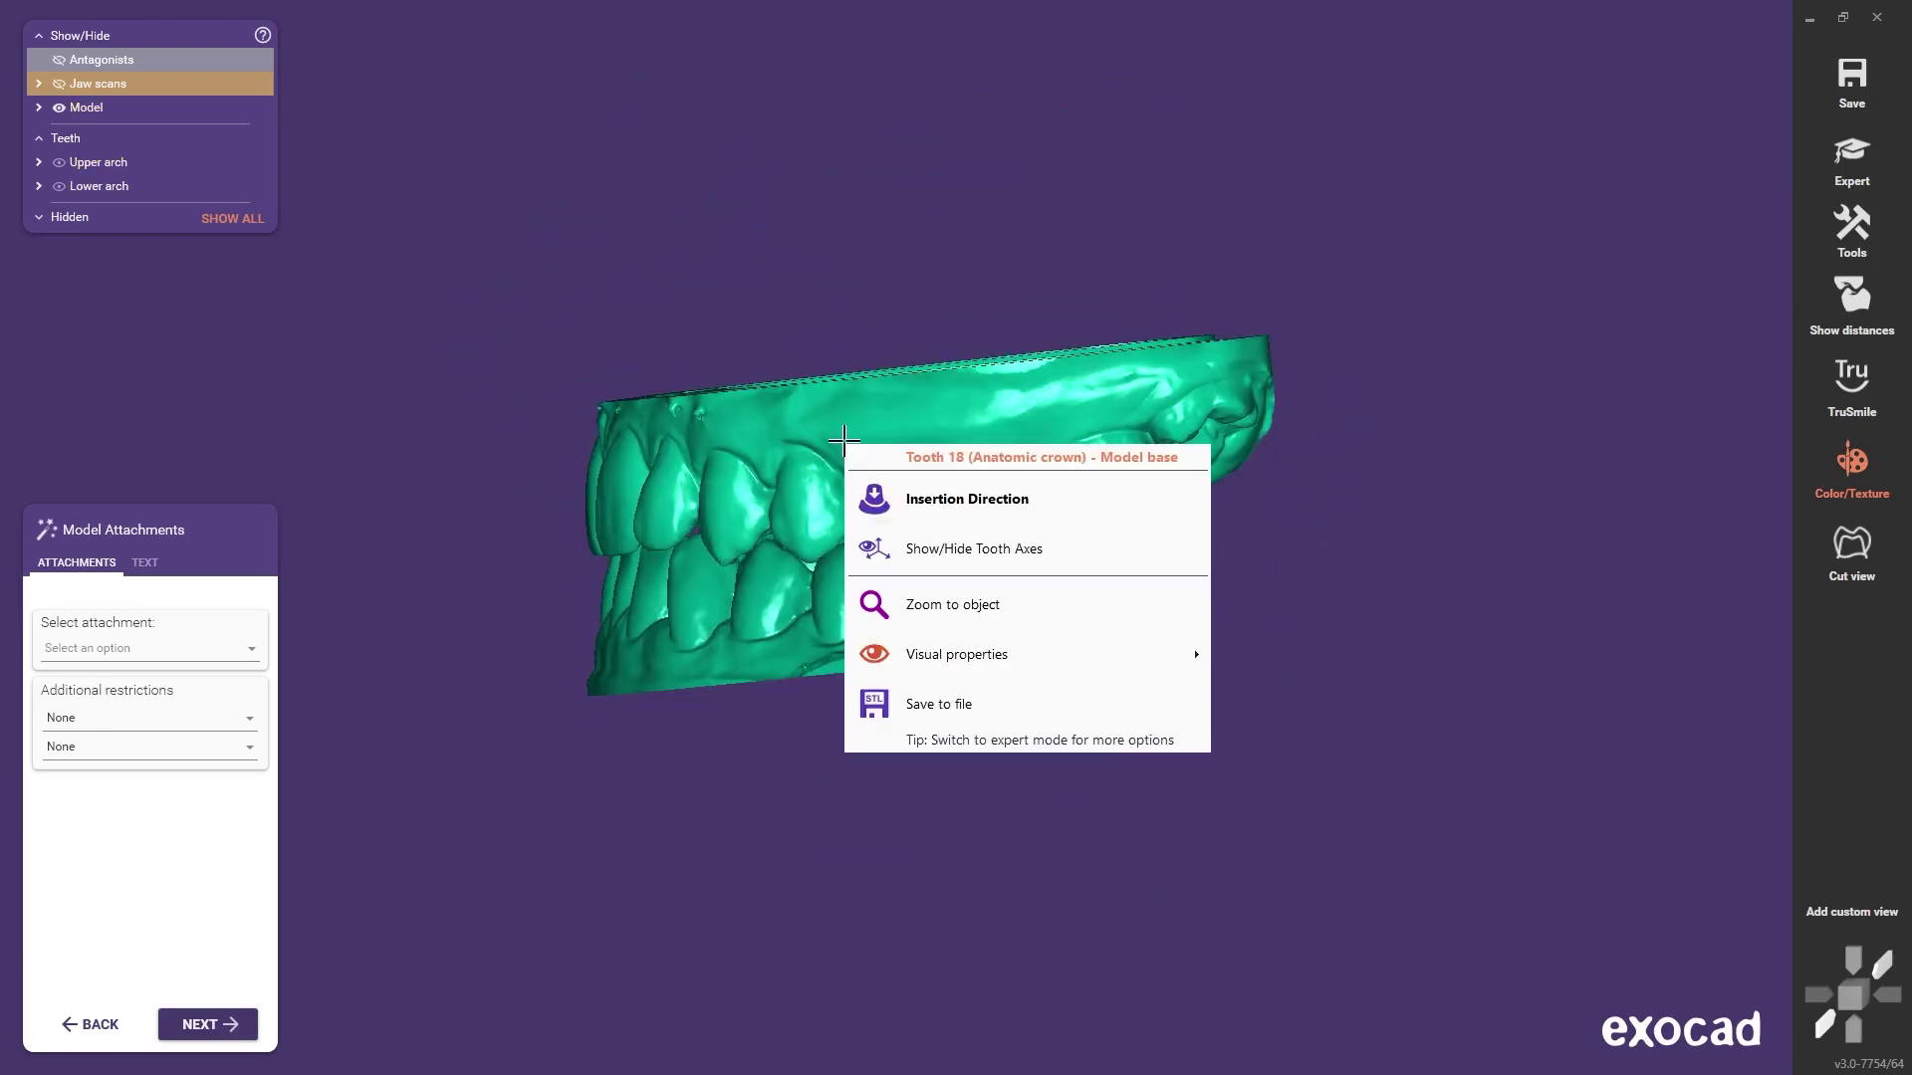
left_click(941, 702)
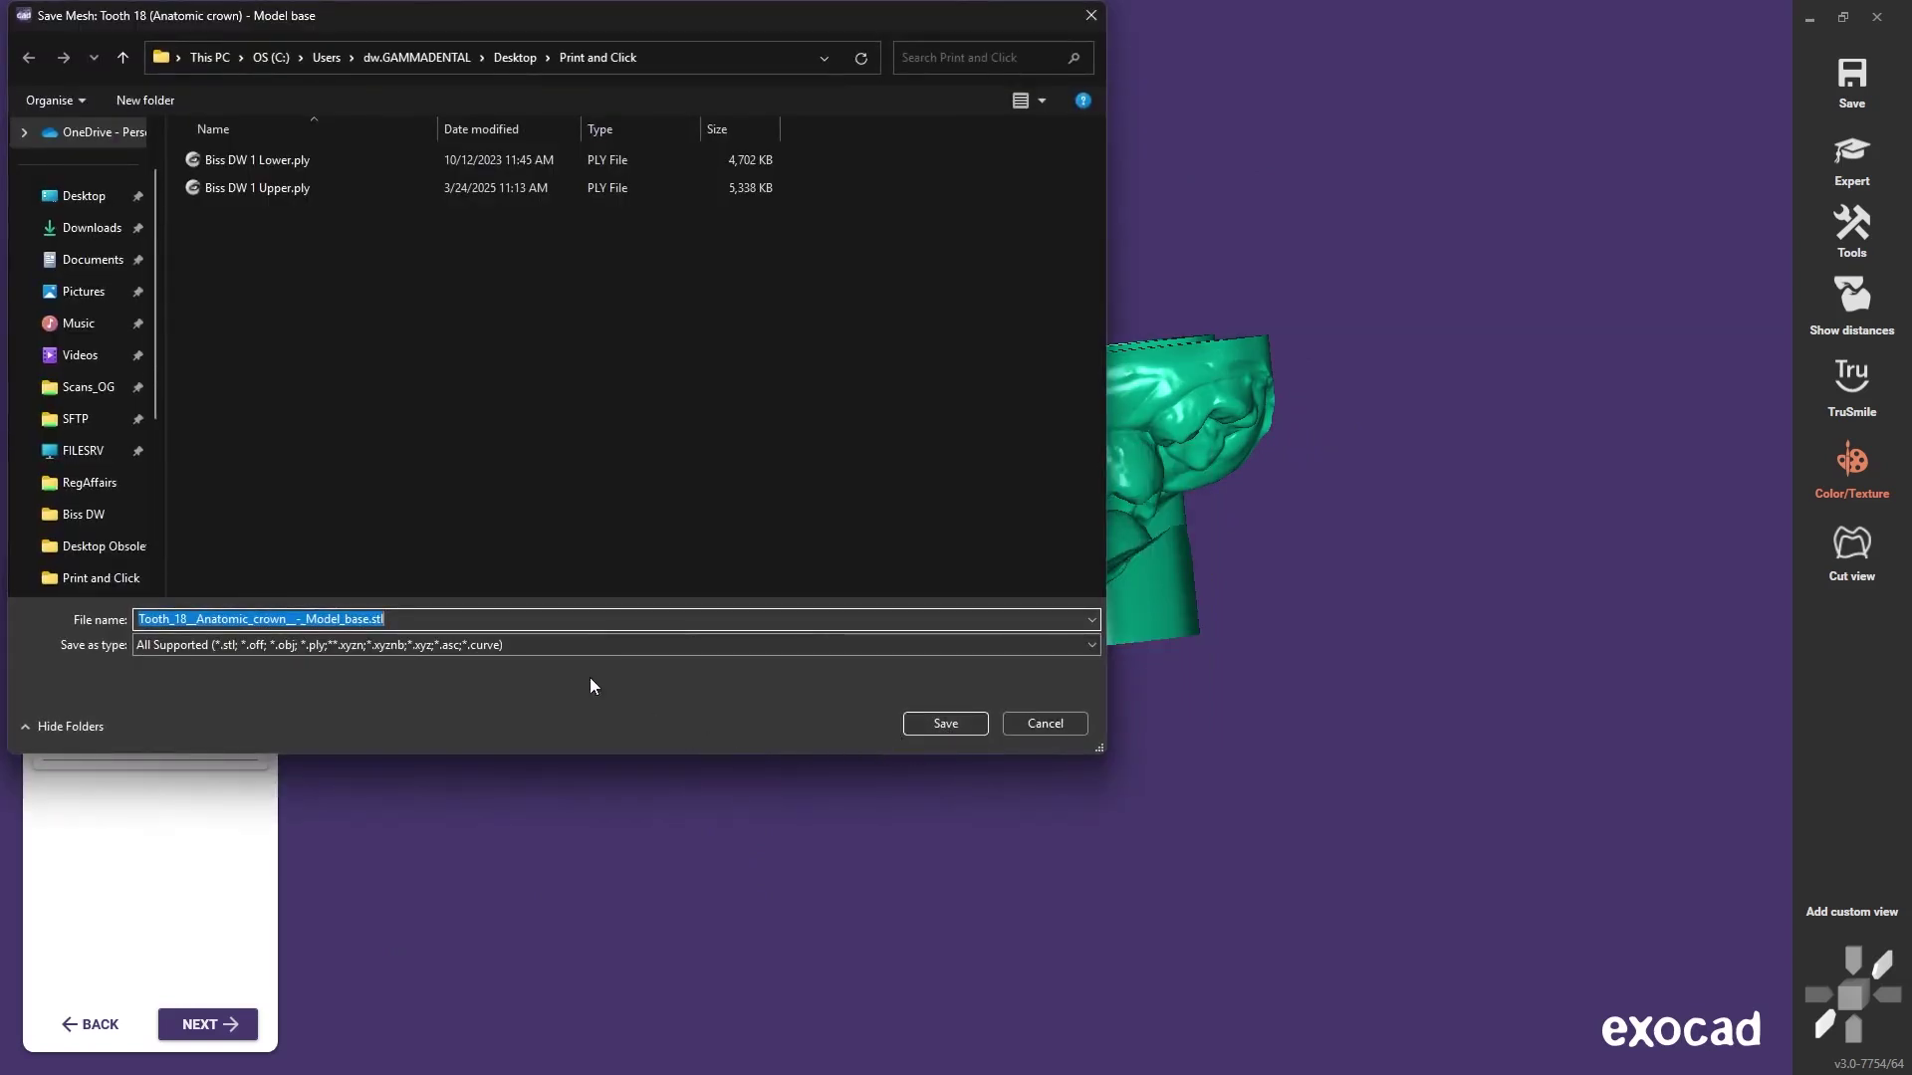
left_click(370, 619)
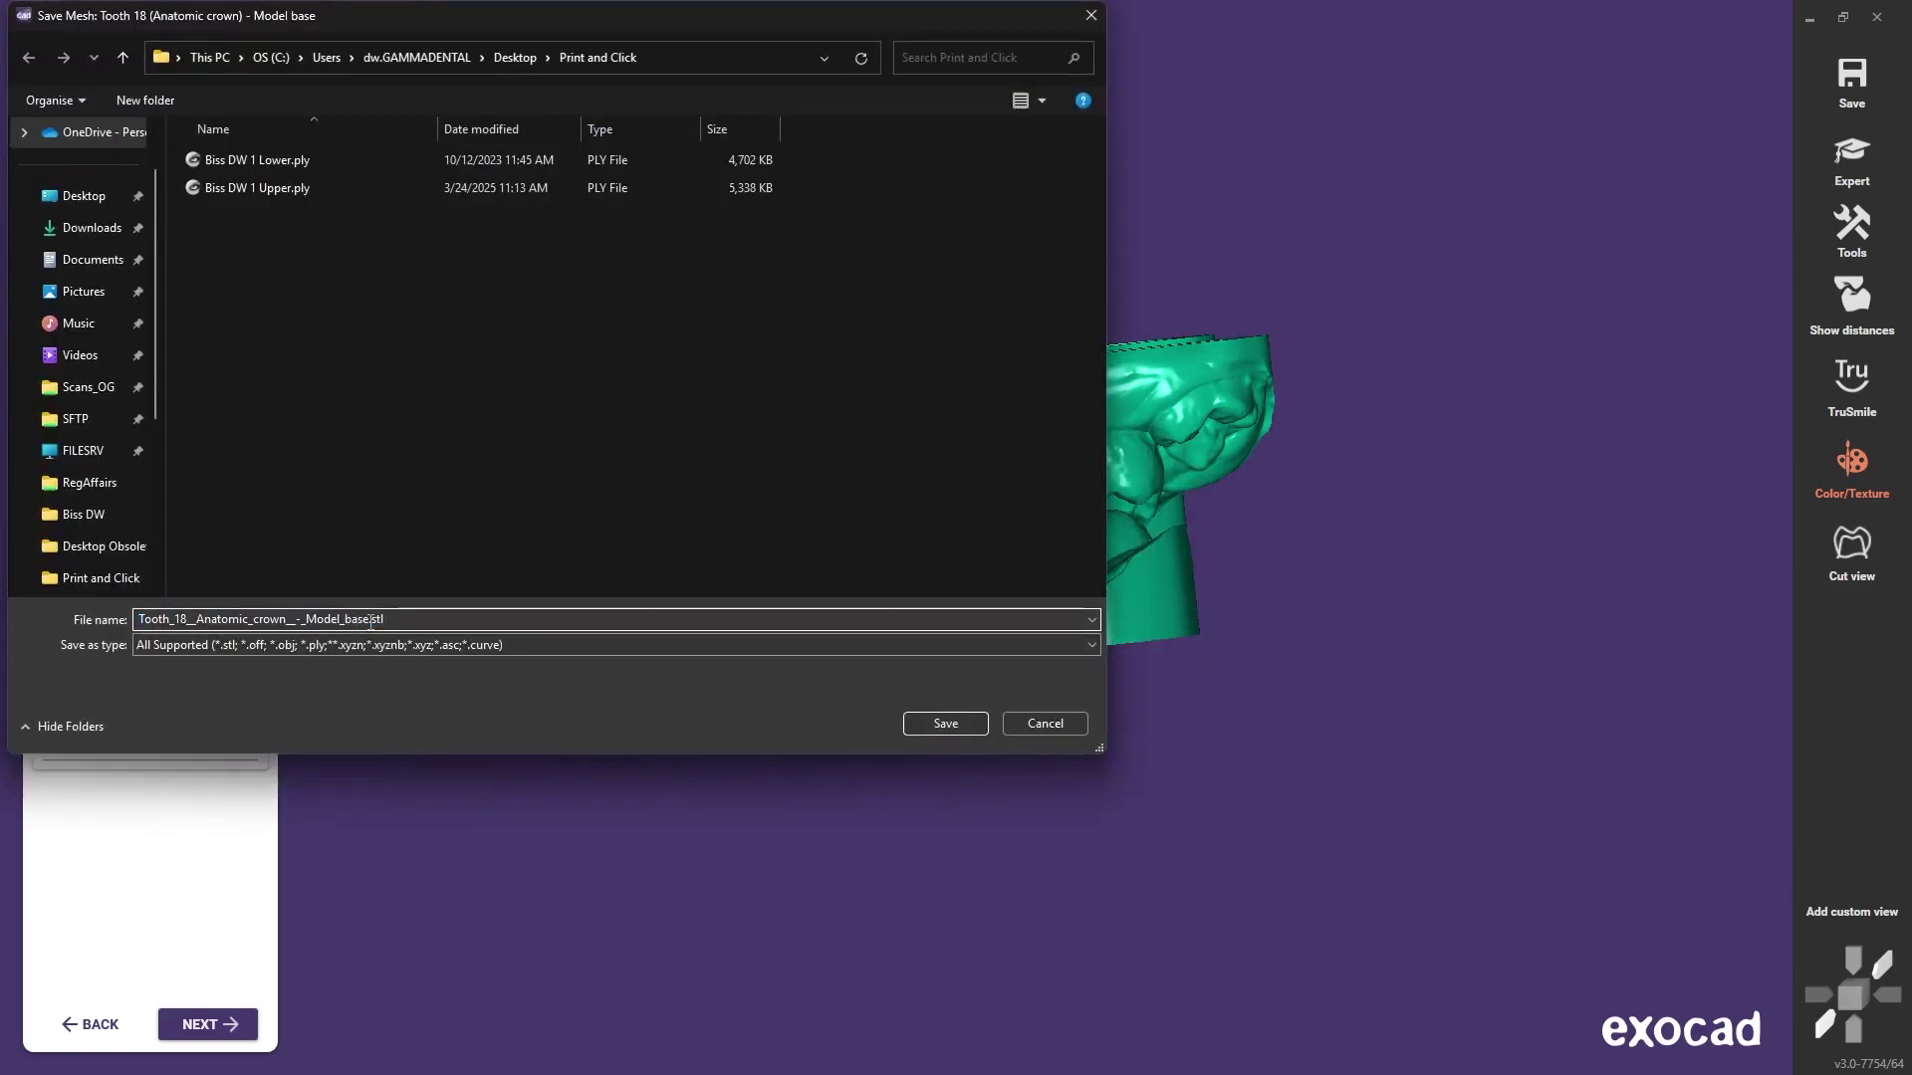
left_click_drag(370, 619, 130, 619)
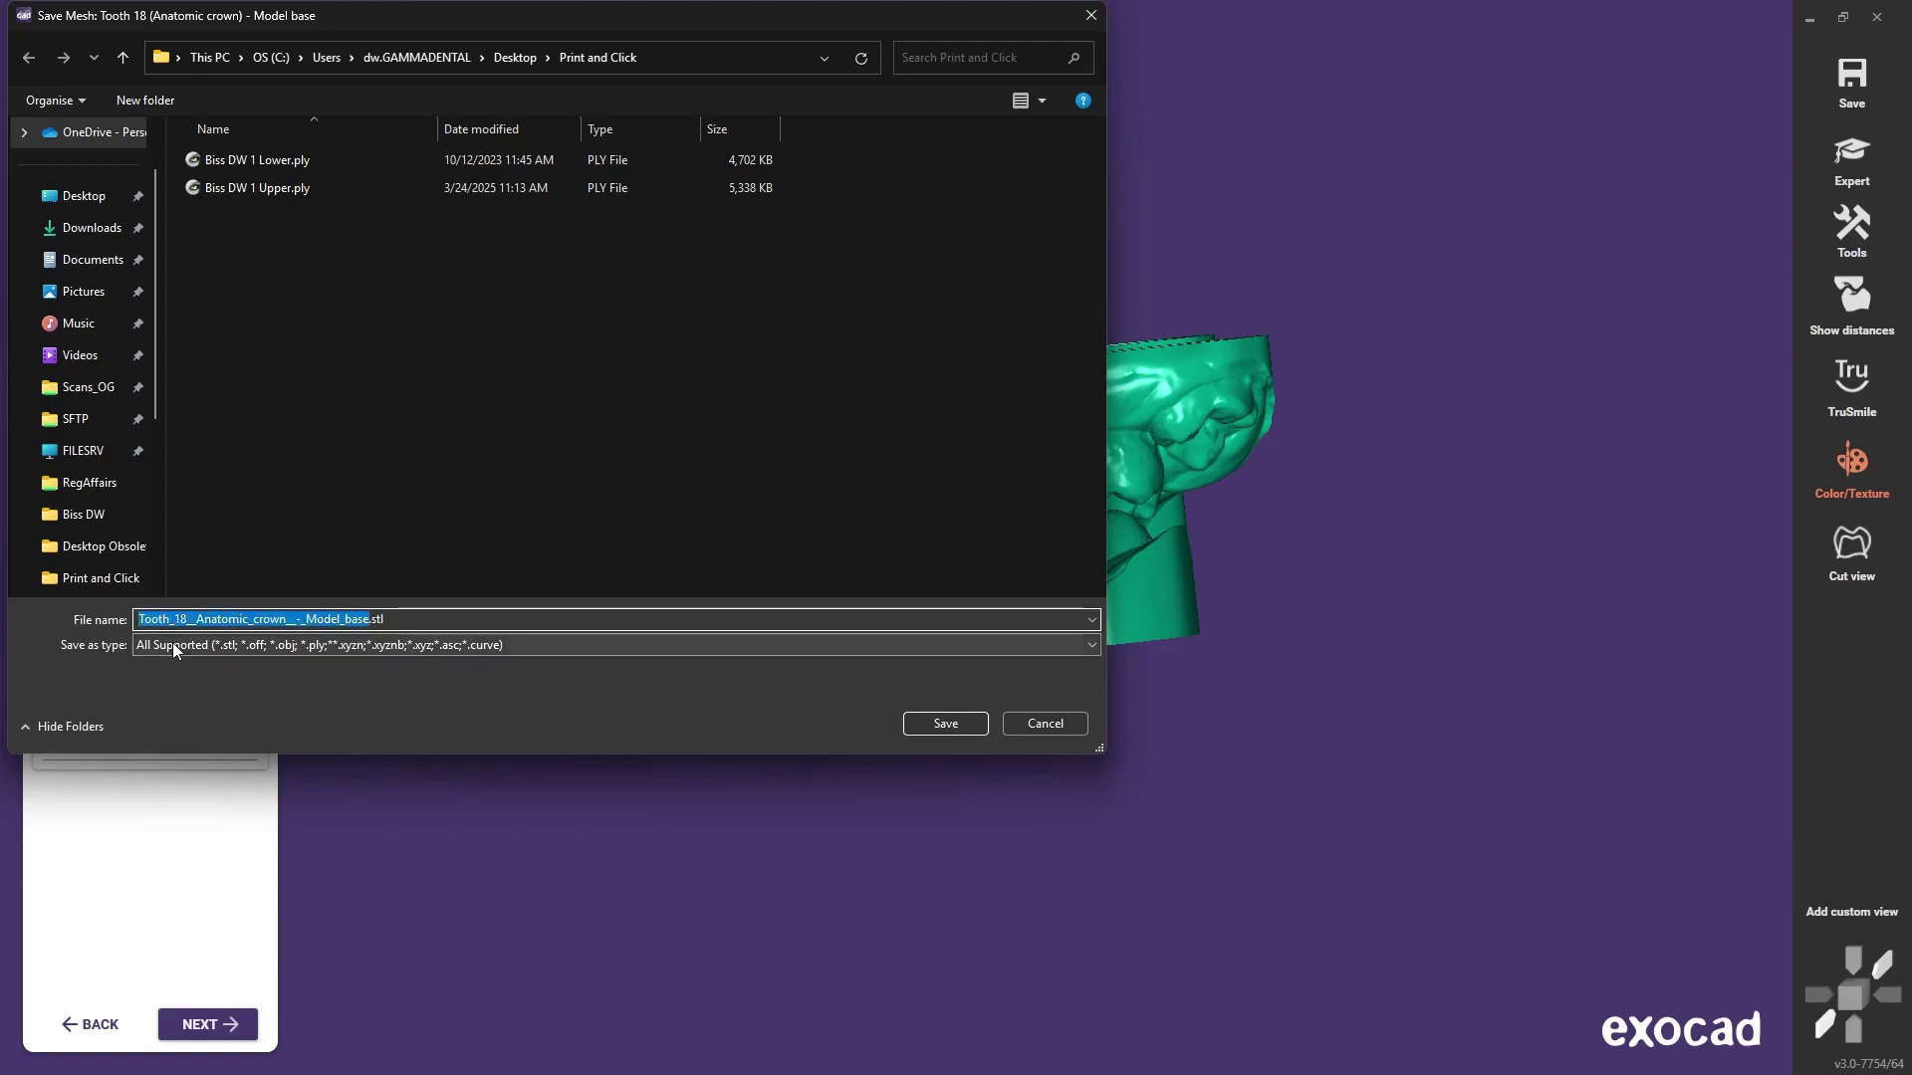
type("U")
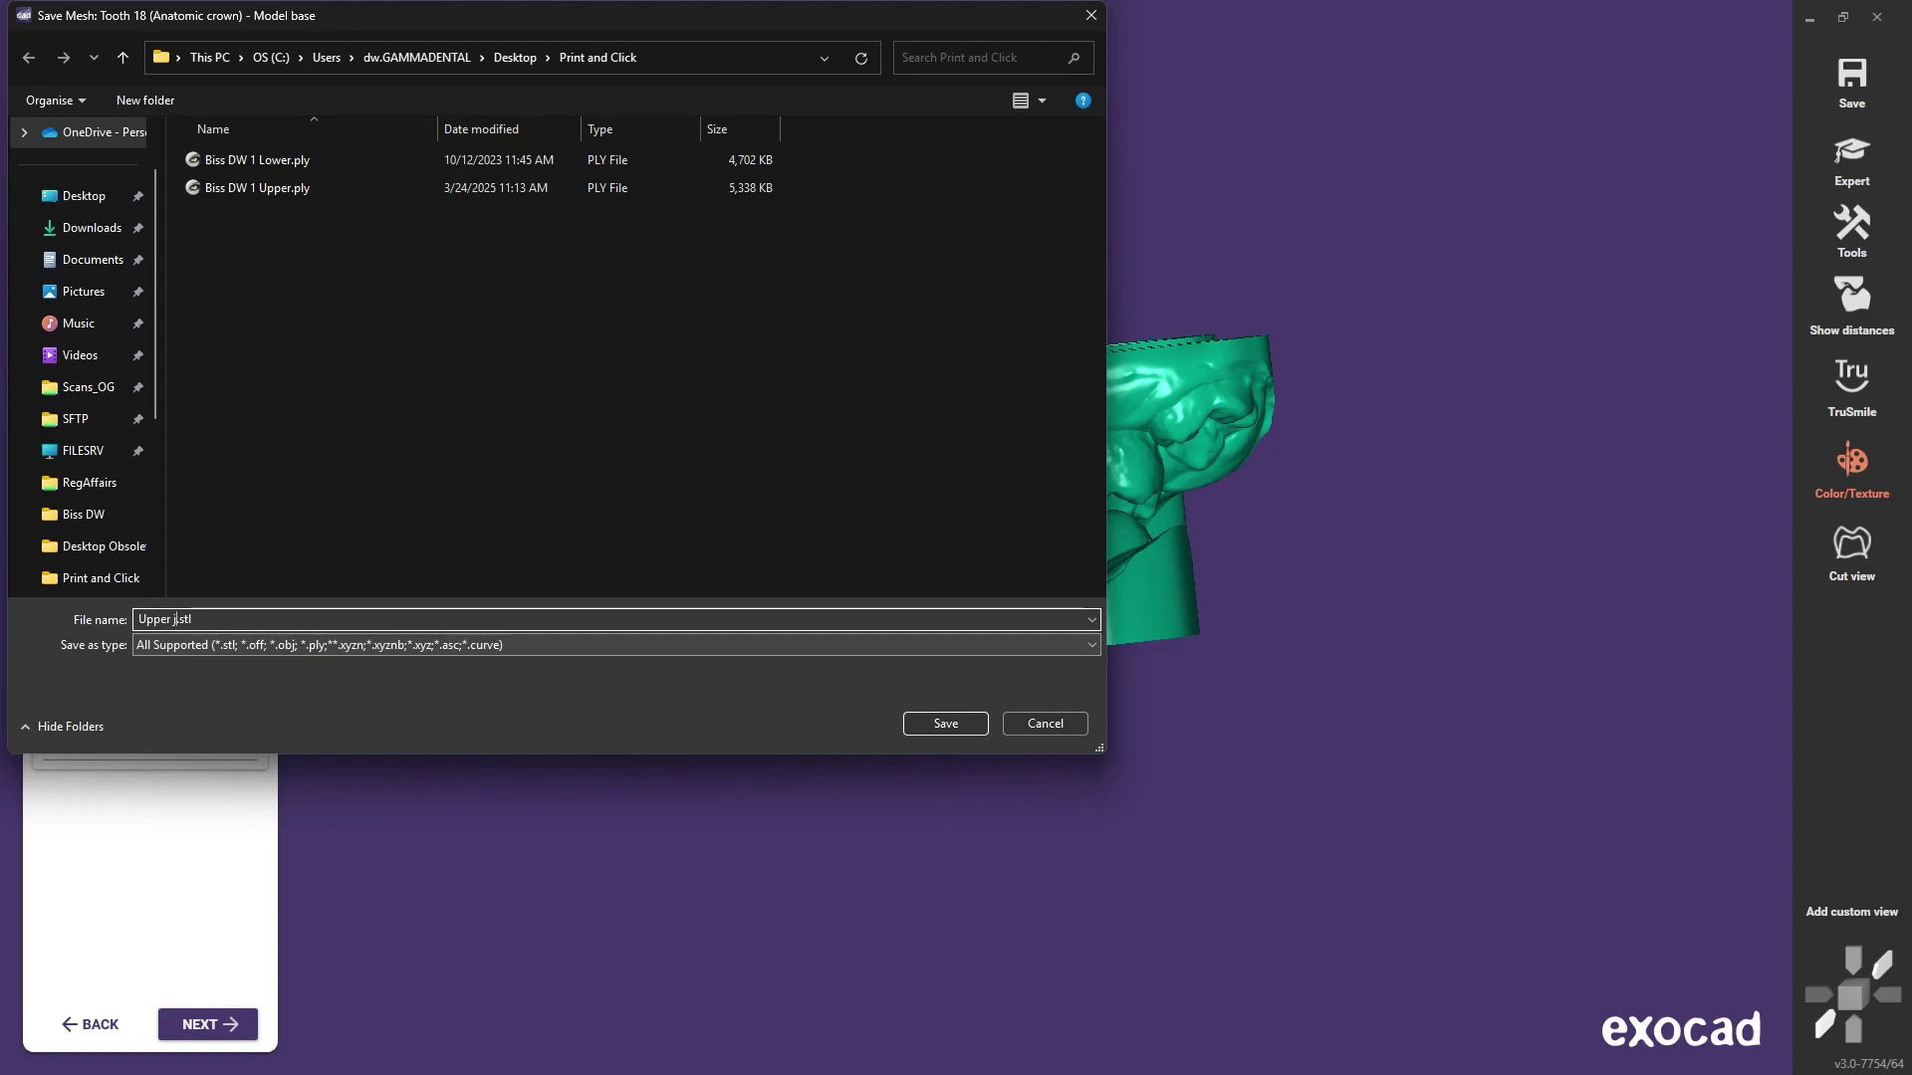
type("pper jaw model creator")
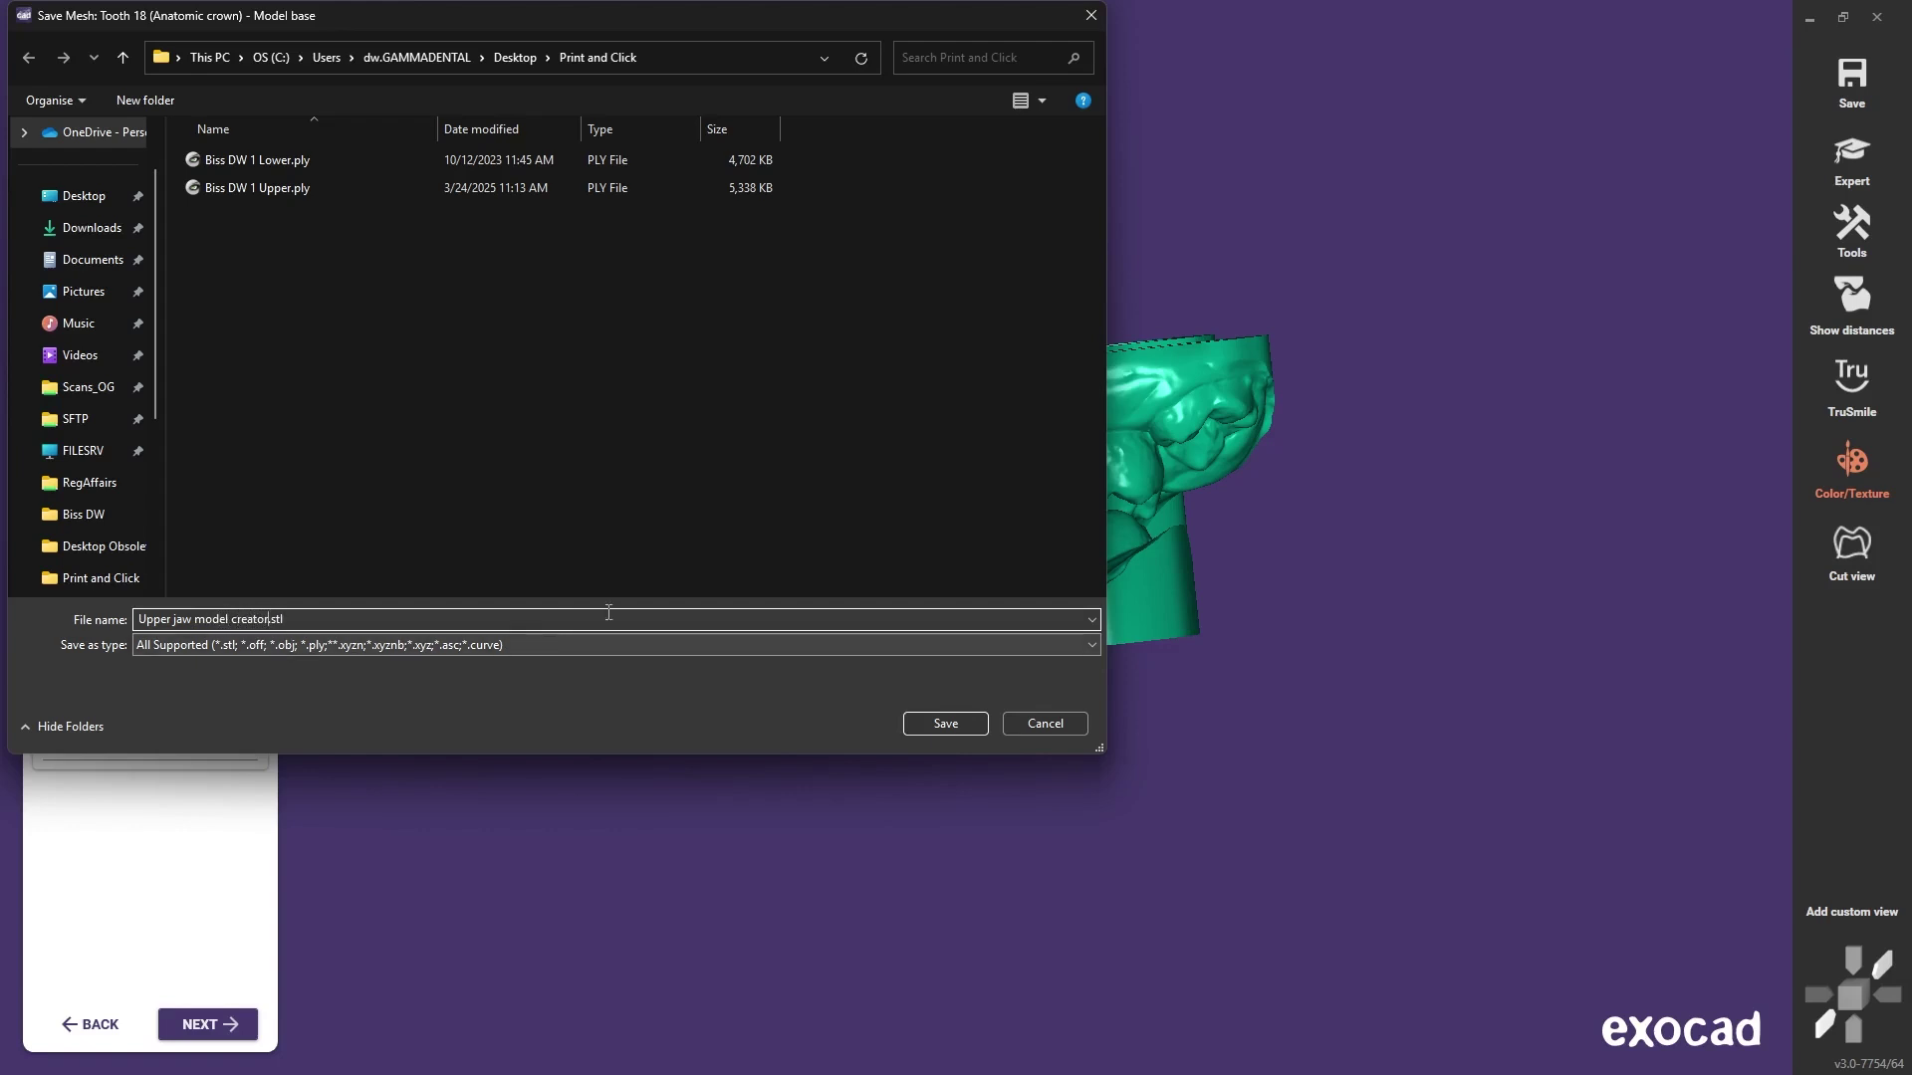
left_click(938, 730)
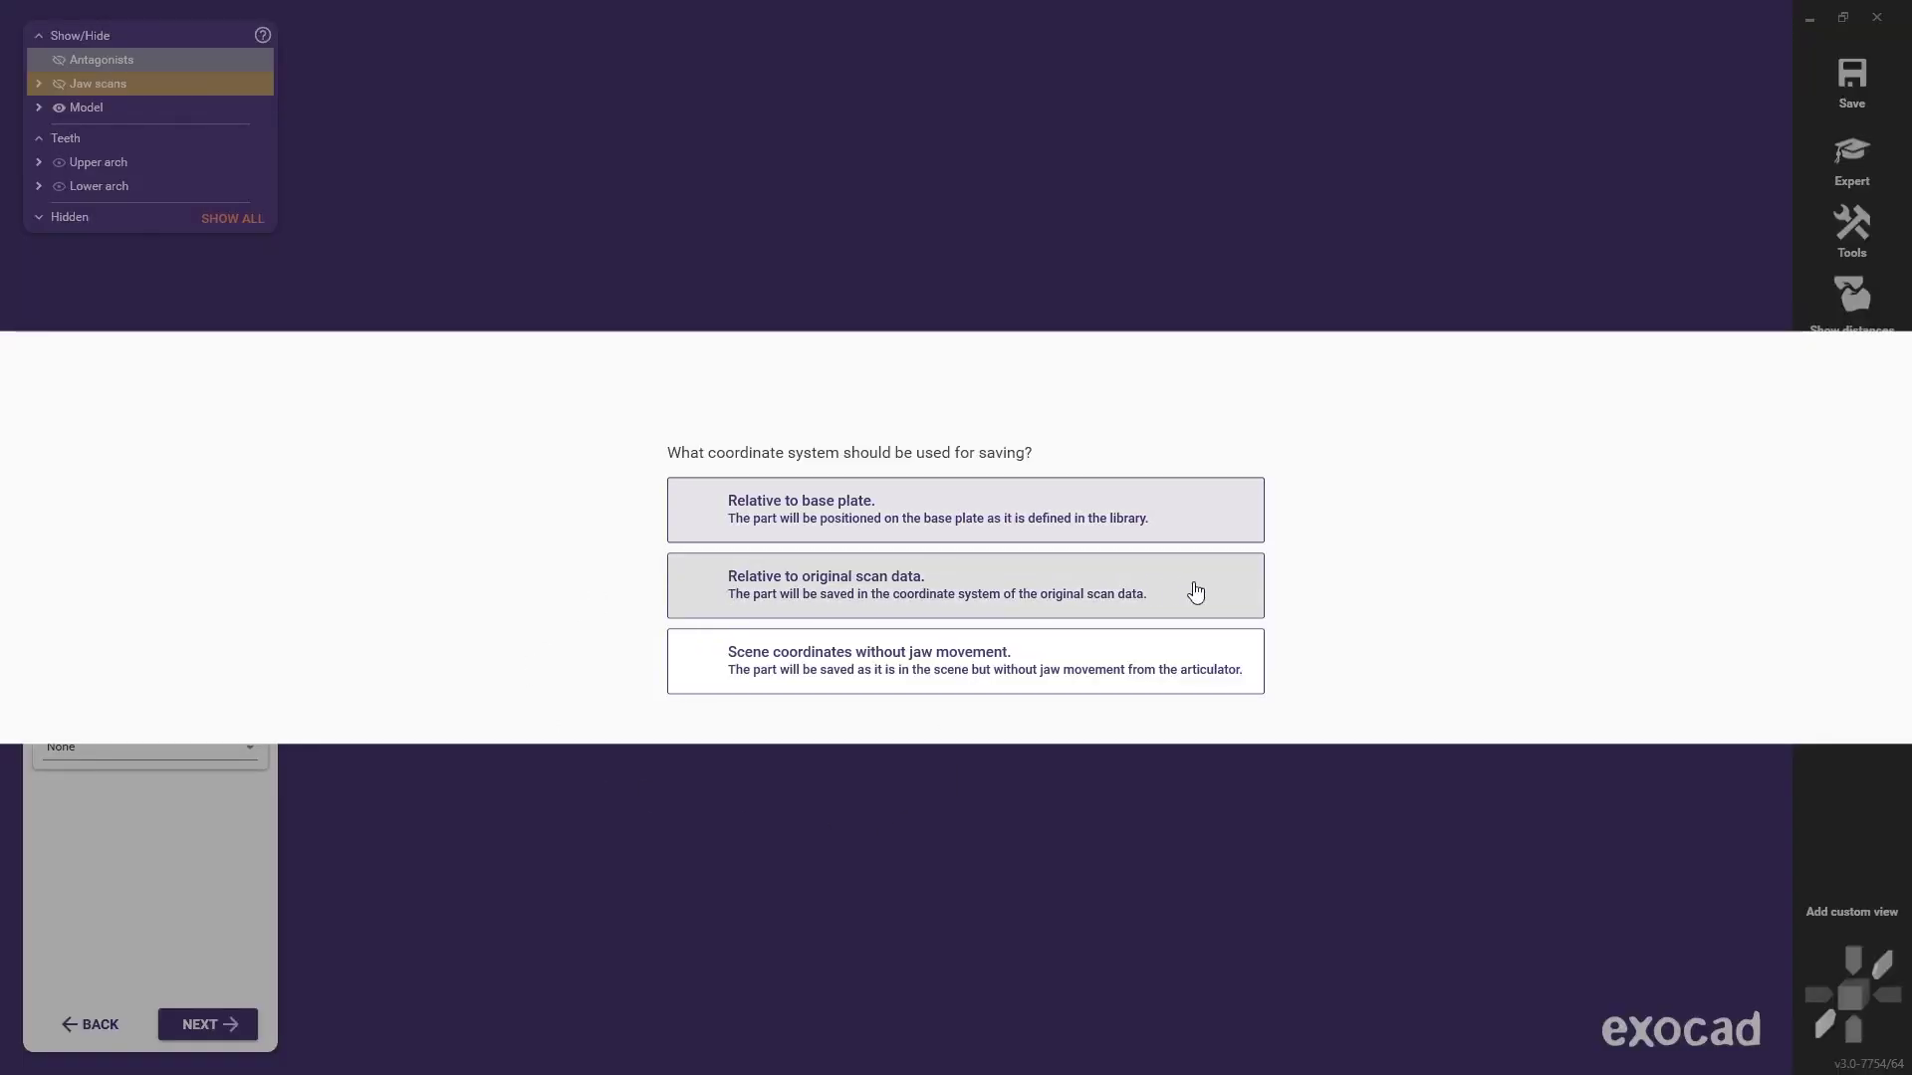
left_click(984, 577)
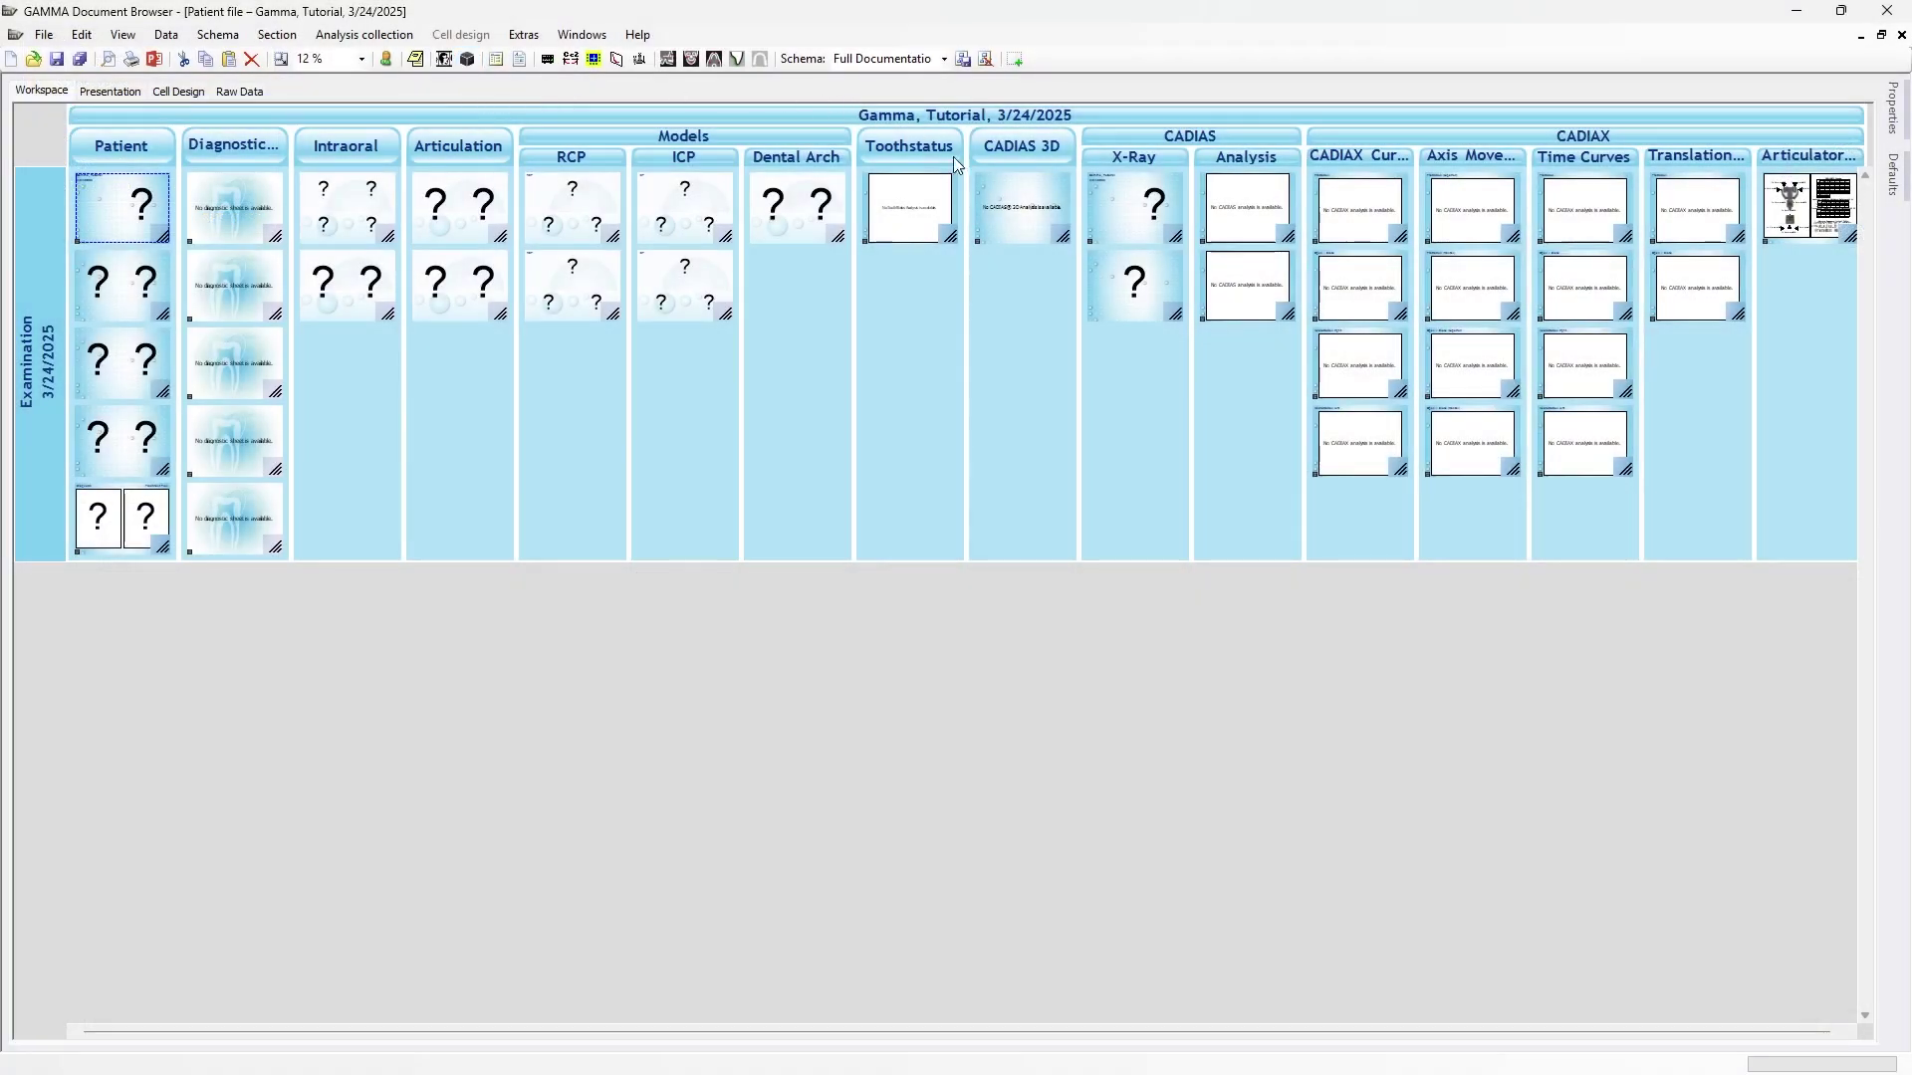
- Launch CADIAS 3D from the patient file's CADIAS 3D cell
double_click(1012, 198)
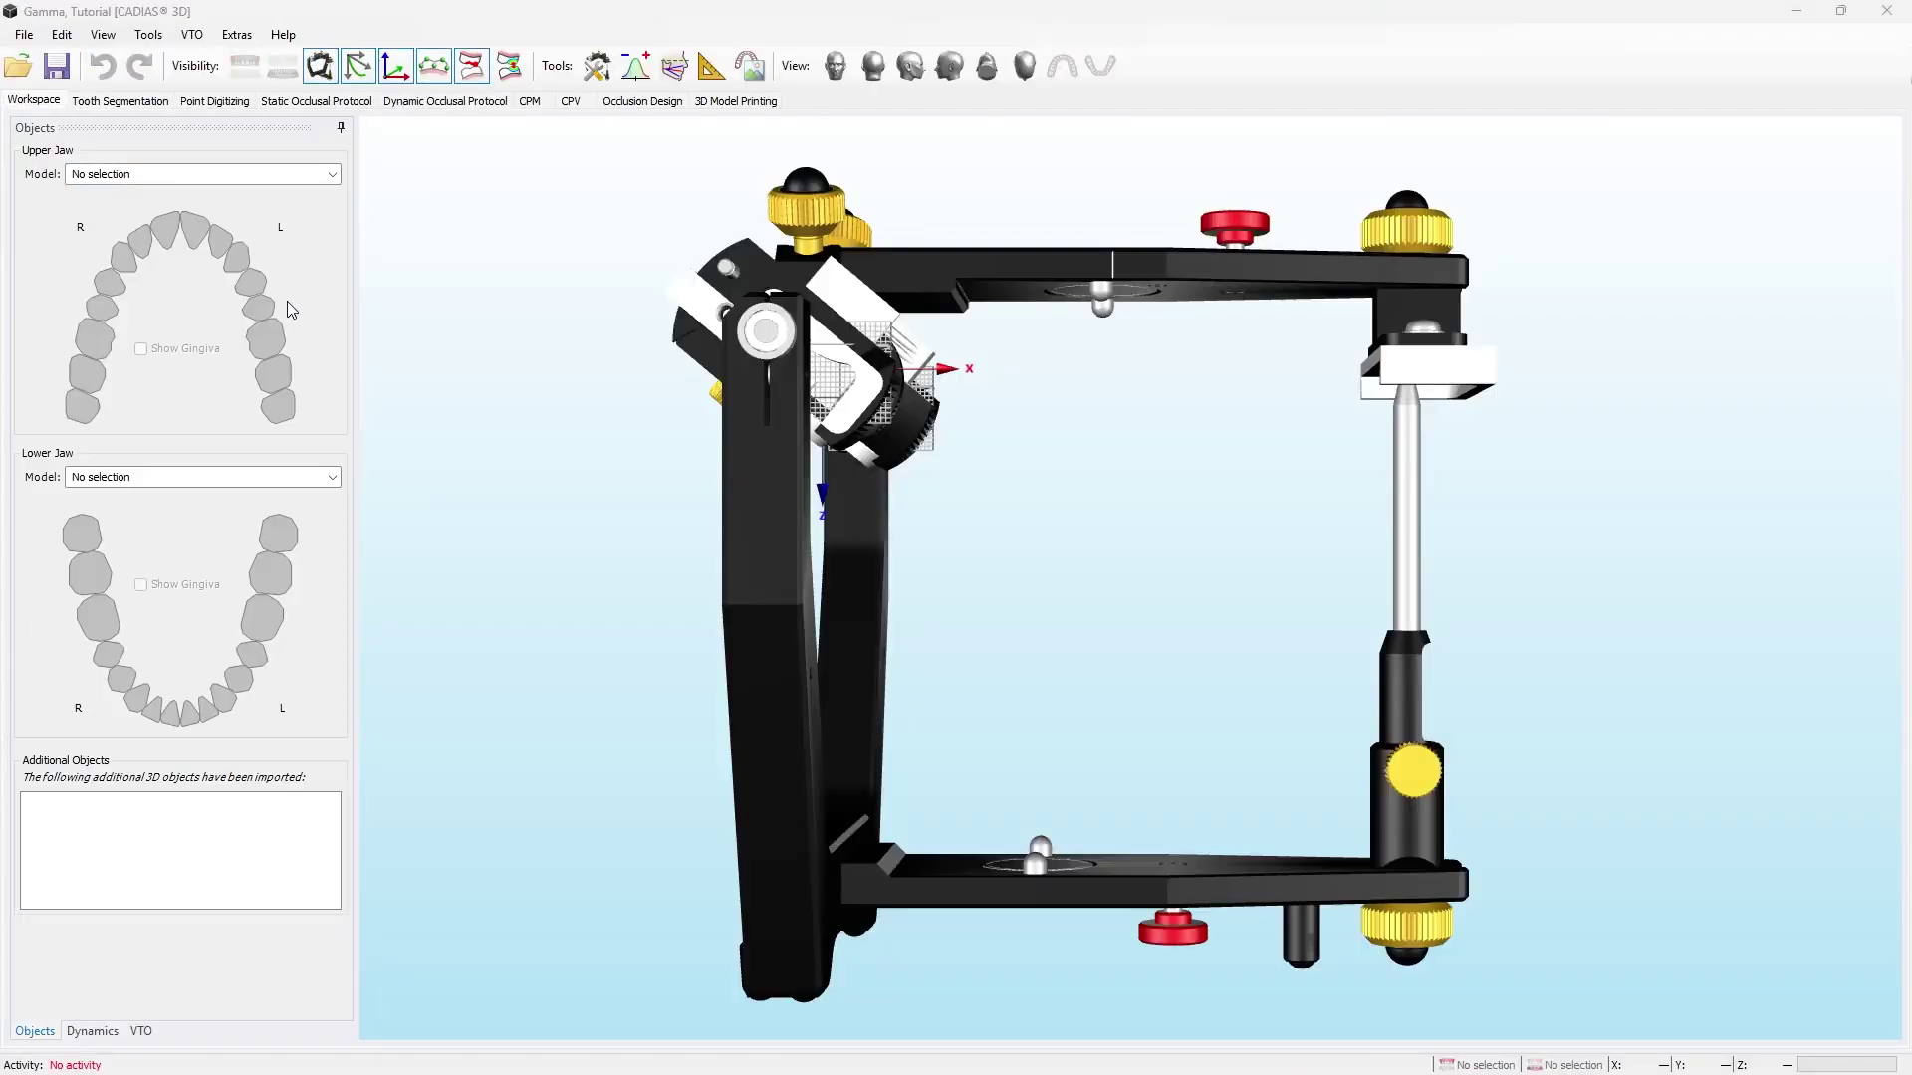
- Assign Upper jaw model creator.stl as the upper jaw in the 3D Data Assistant
left_click(32, 73)
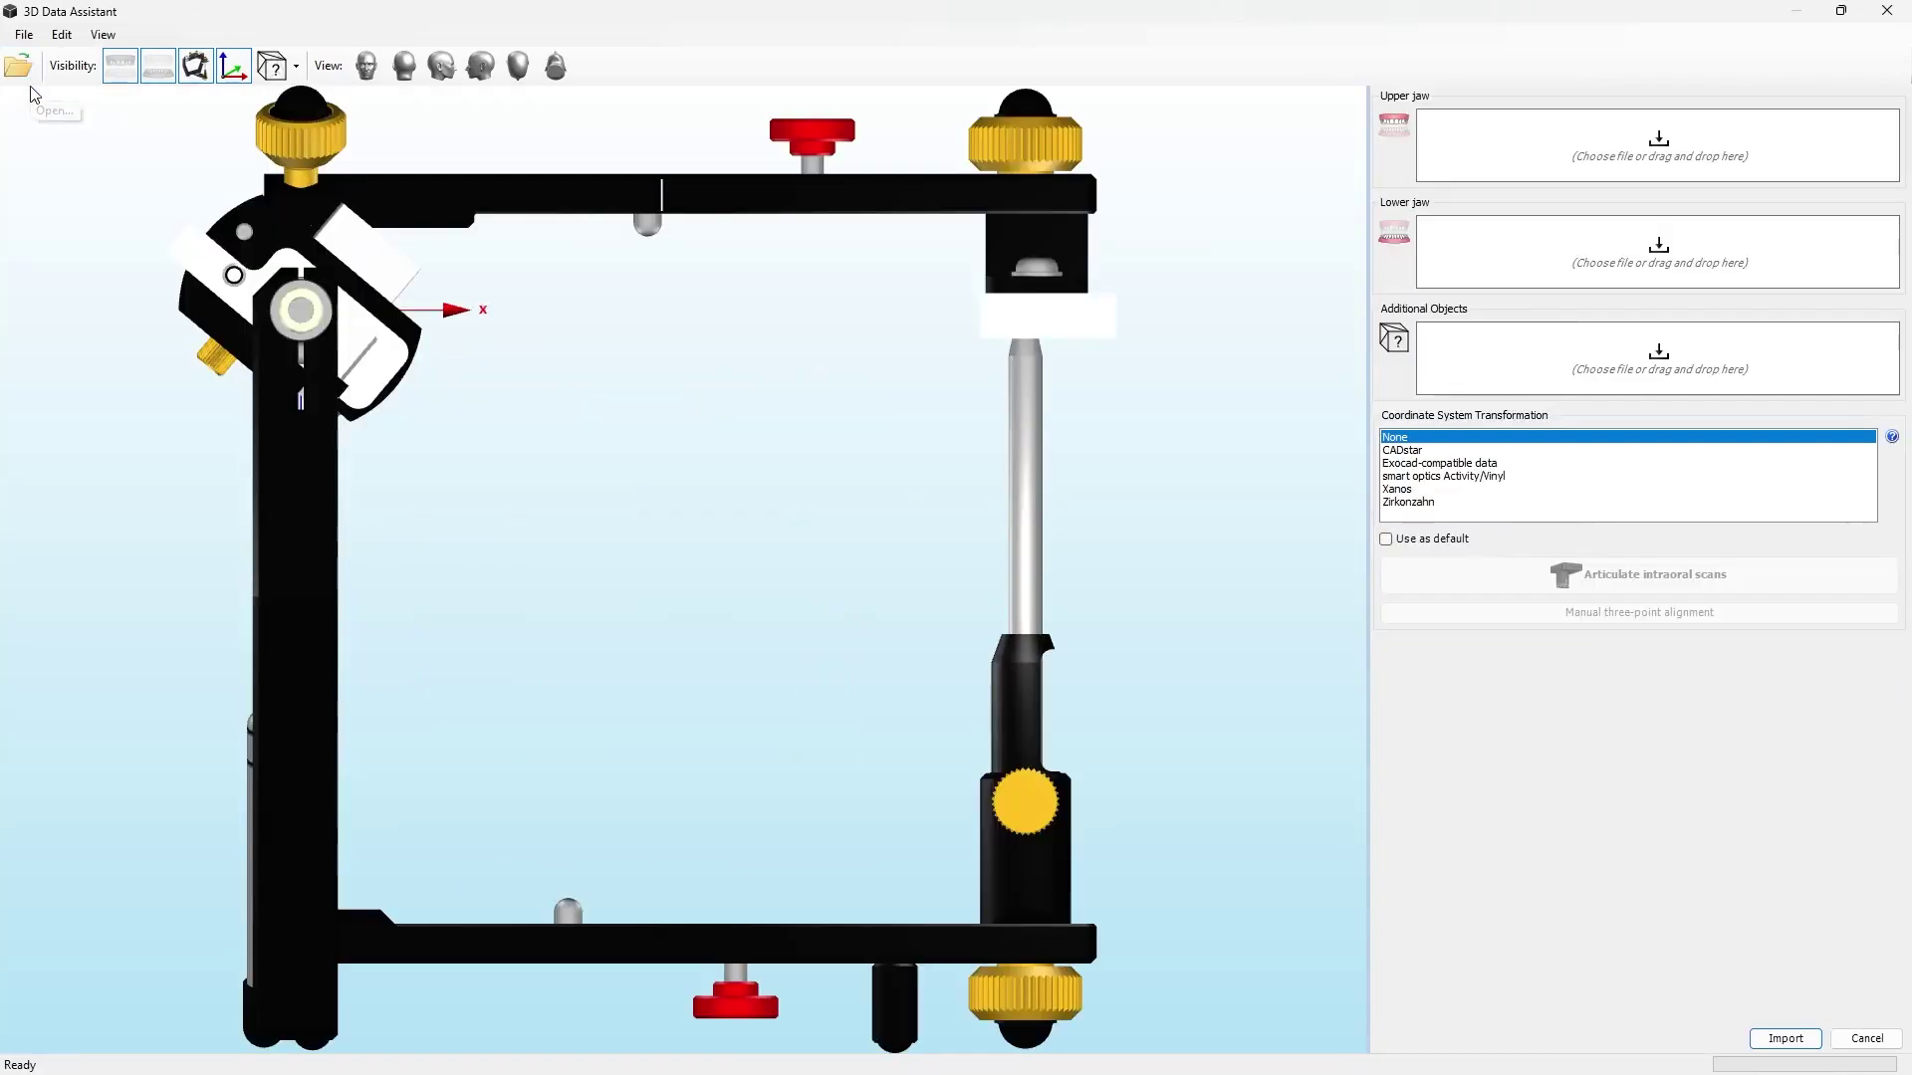
left_click(1546, 136)
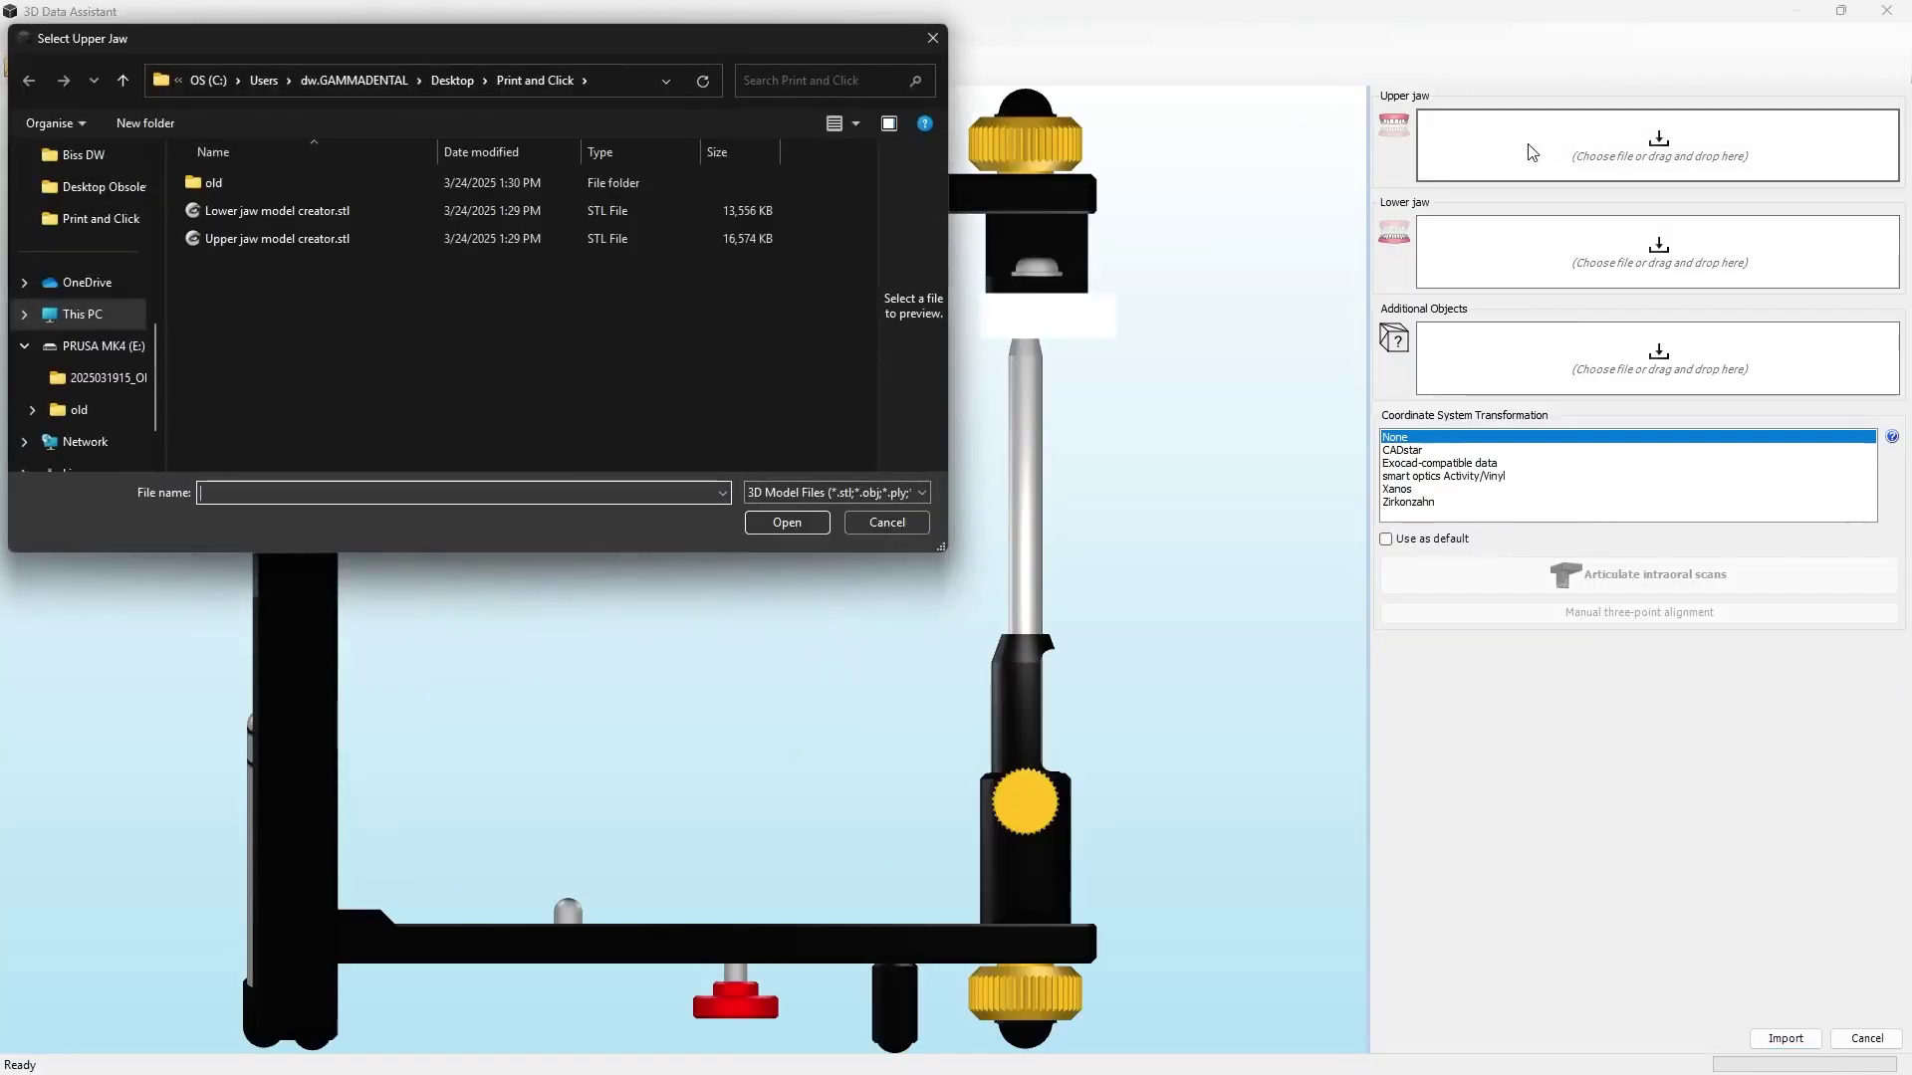
left_click(290, 242)
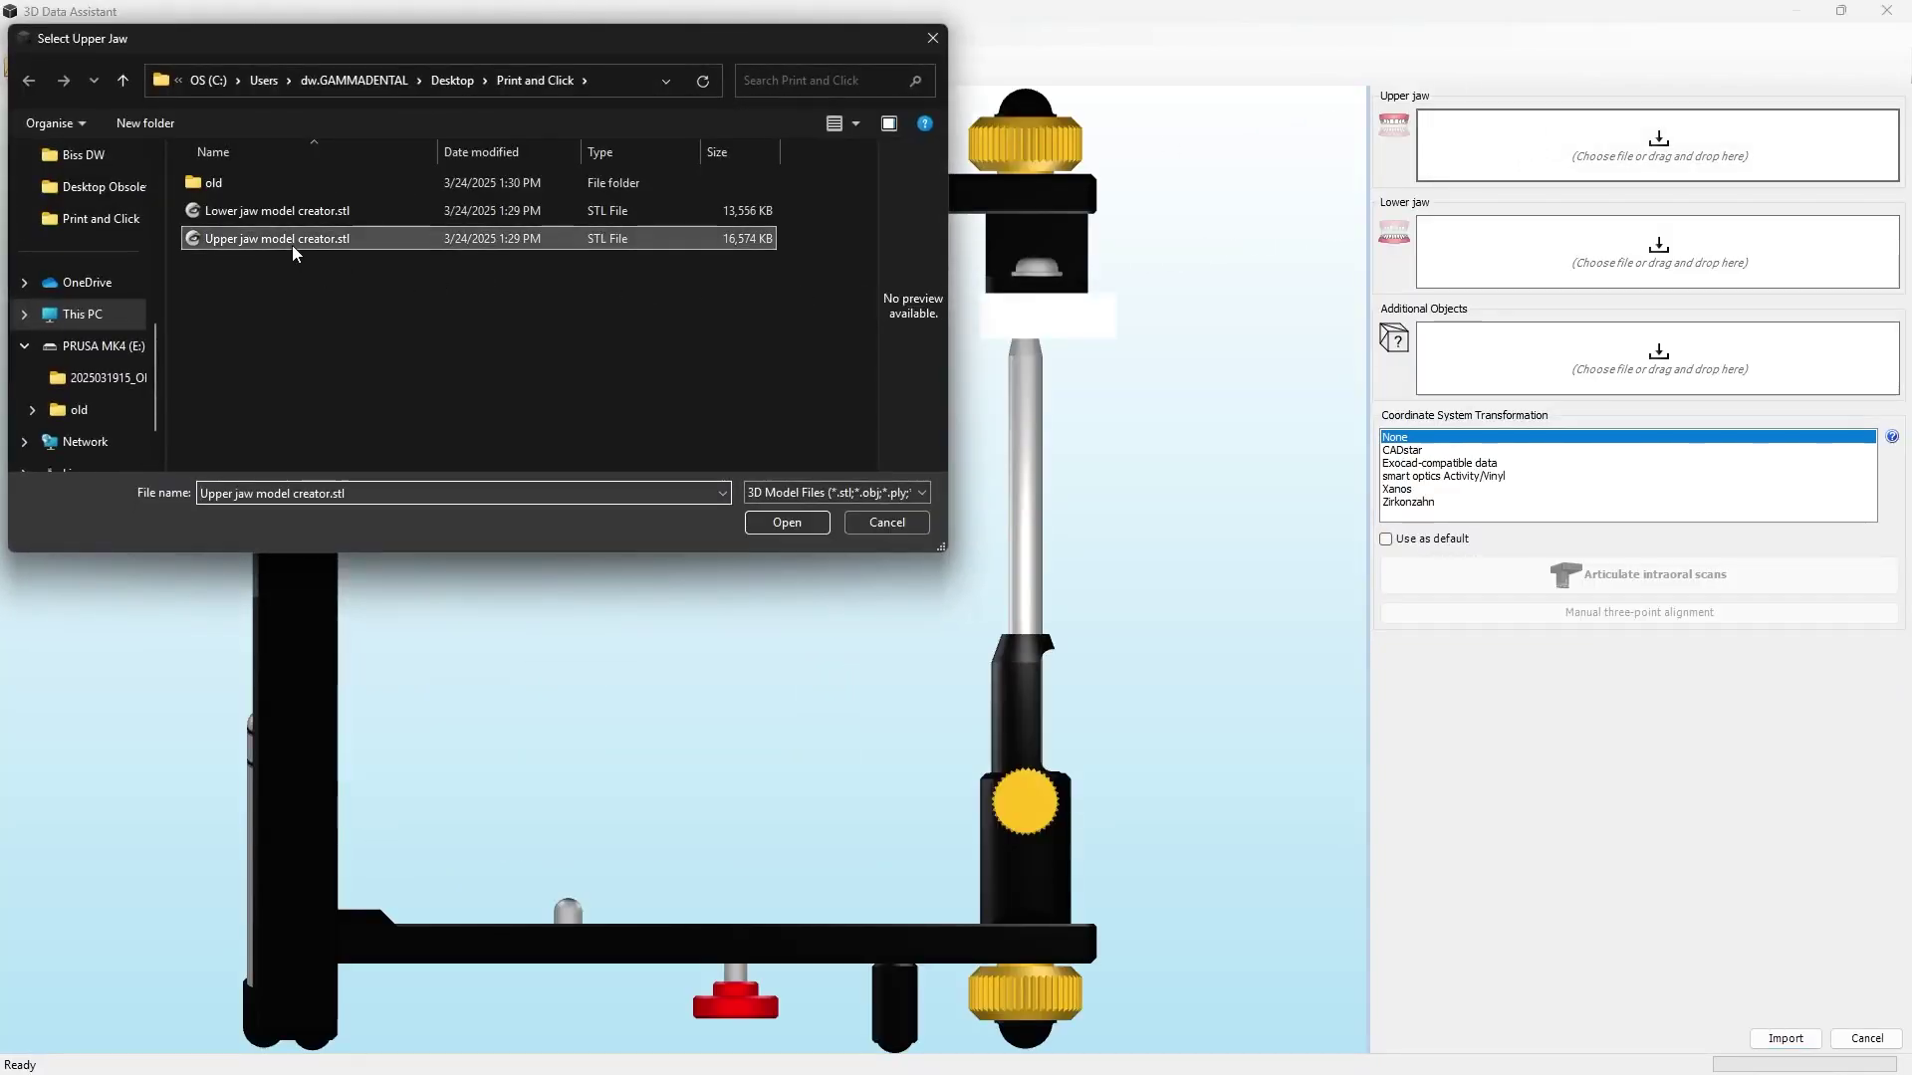
left_click(785, 523)
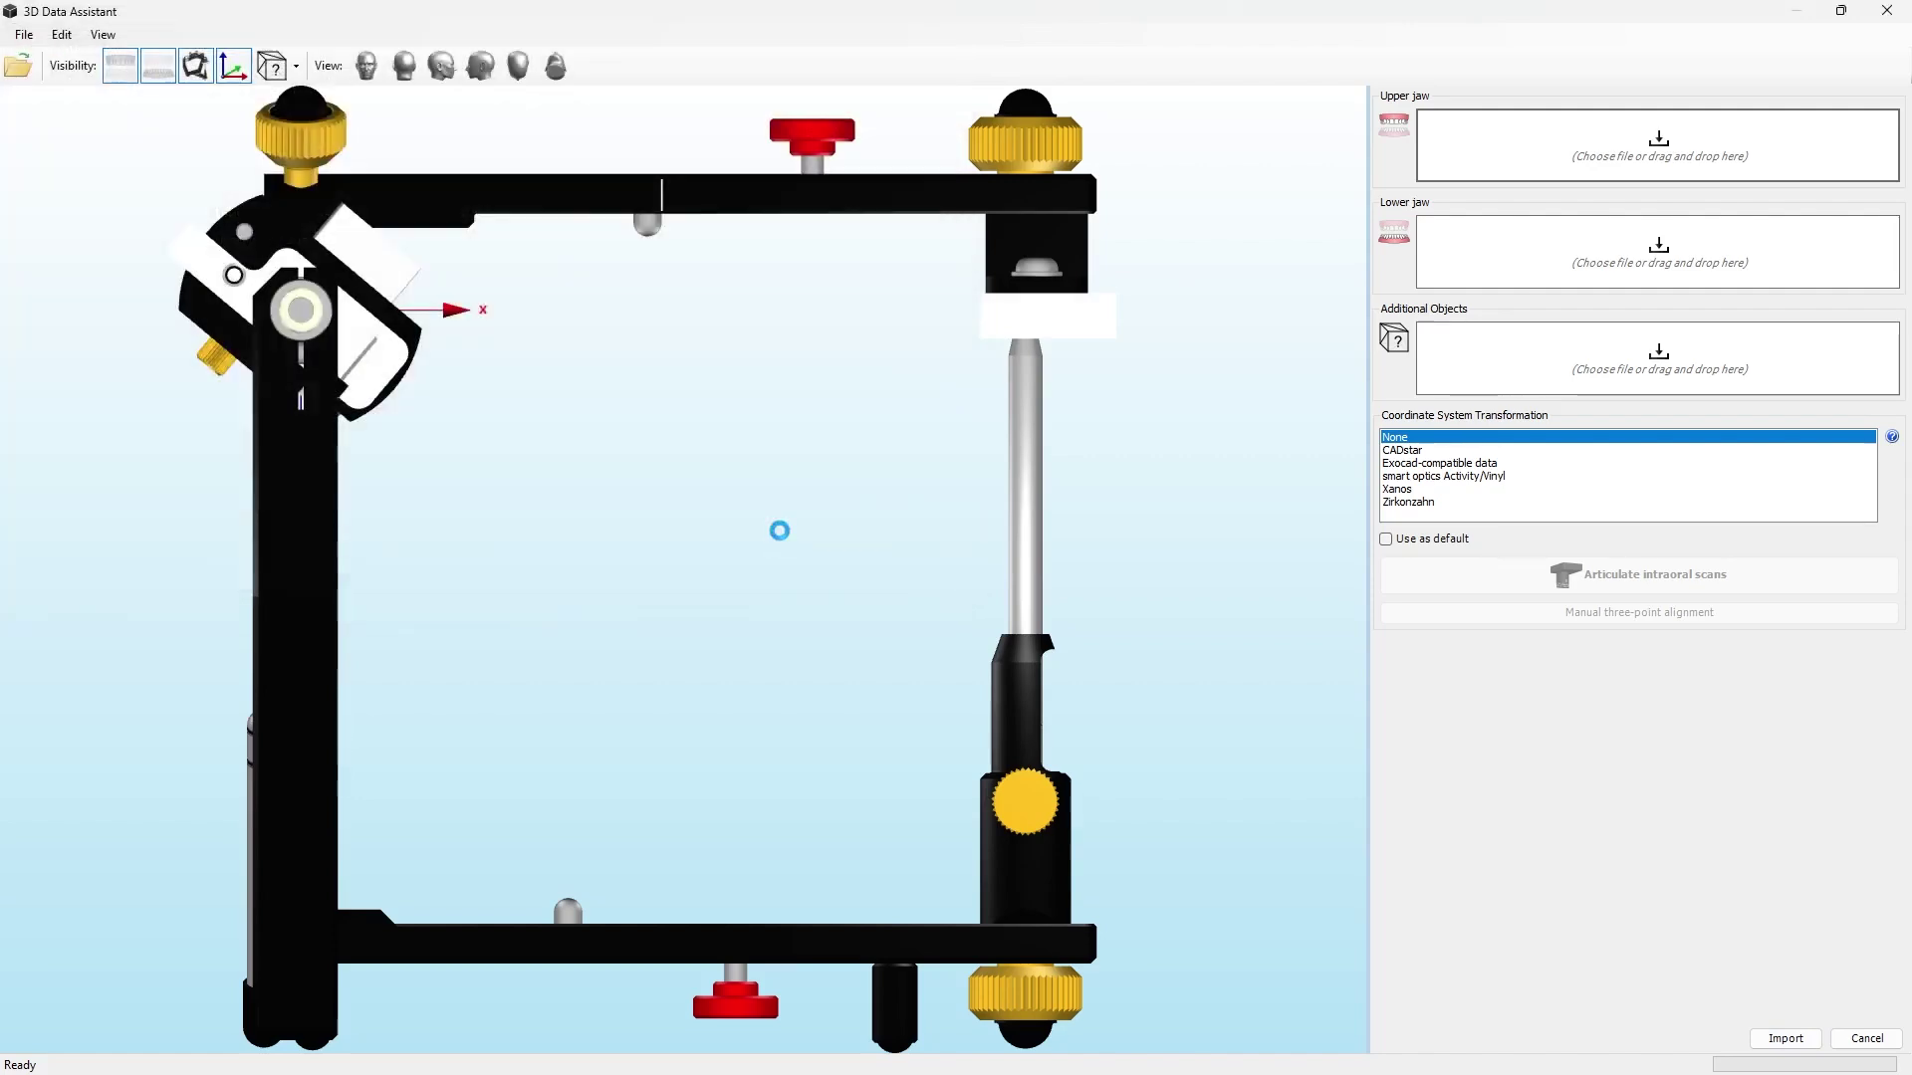
- Assign Lower jaw model creator.stl as the lower jaw and import both models
left_click(1554, 254)
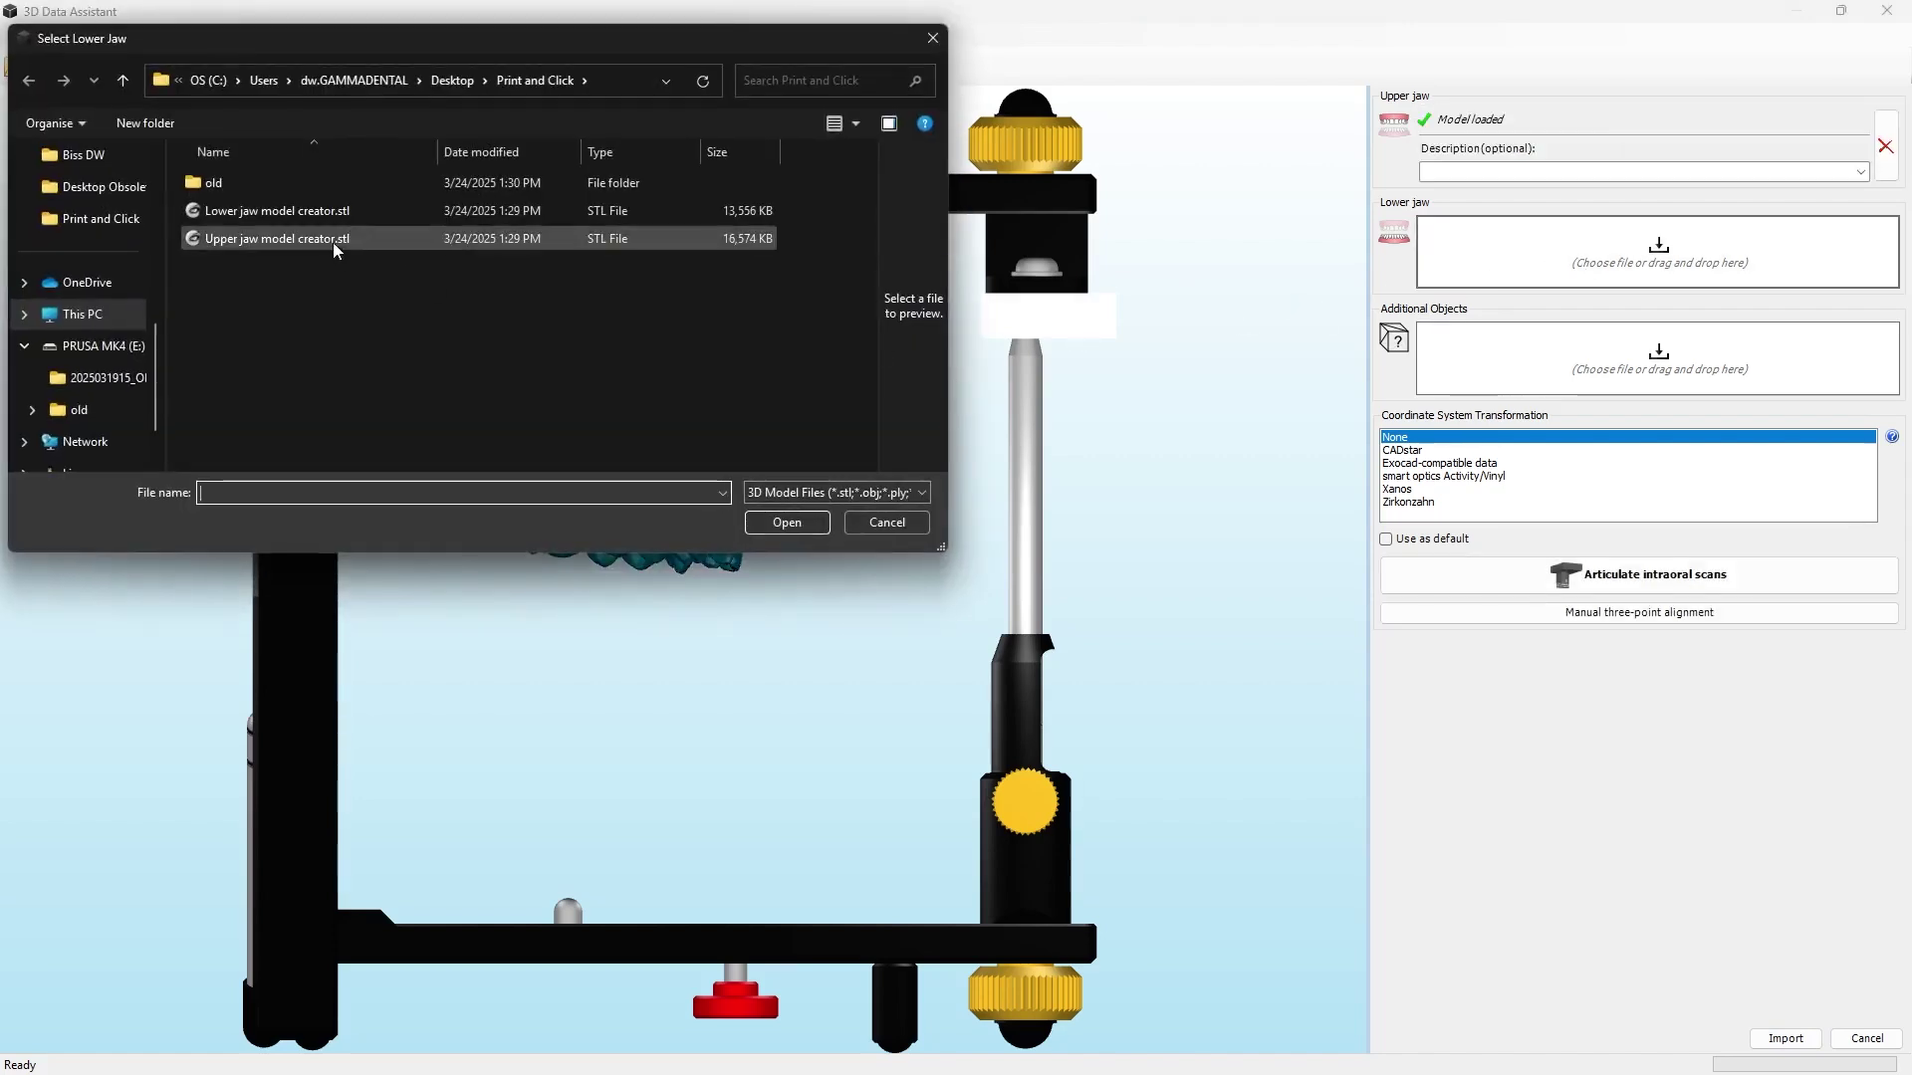
left_click(298, 211)
left_click(800, 522)
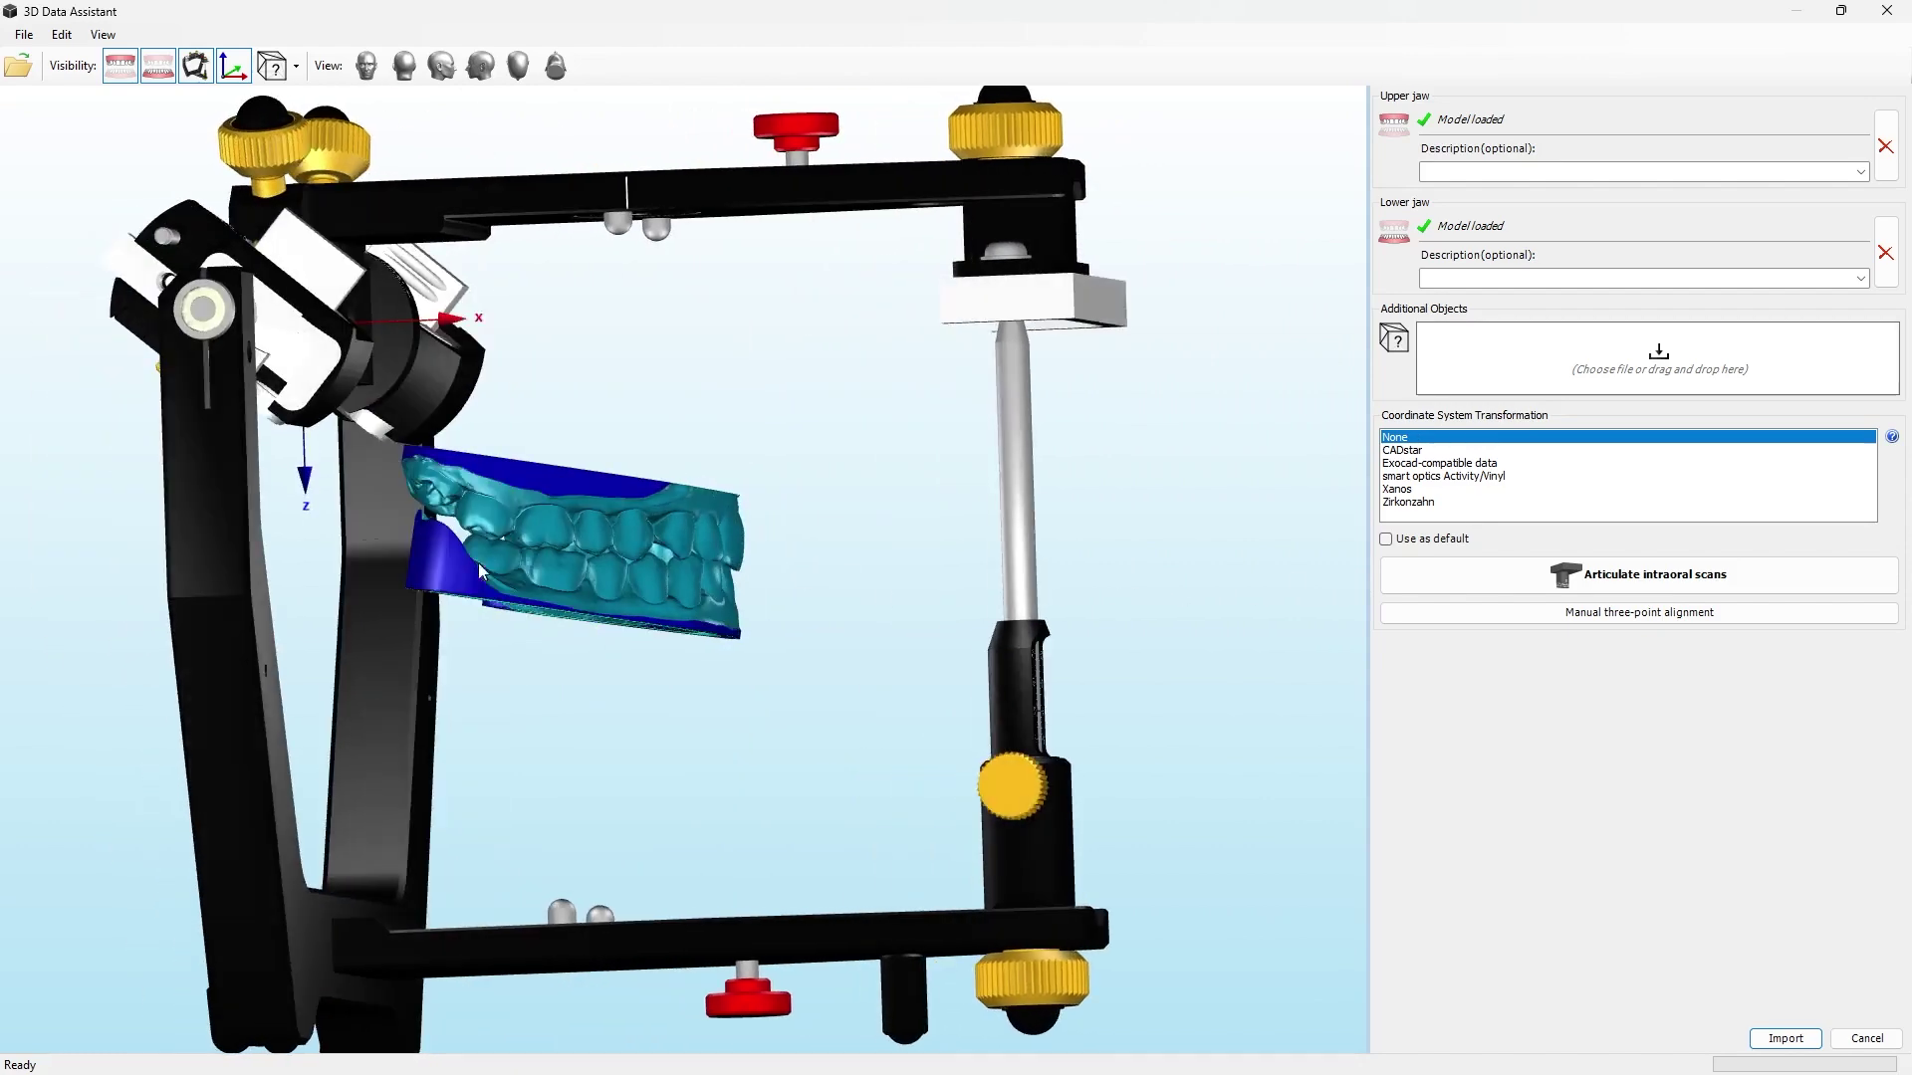
left_click(1788, 1041)
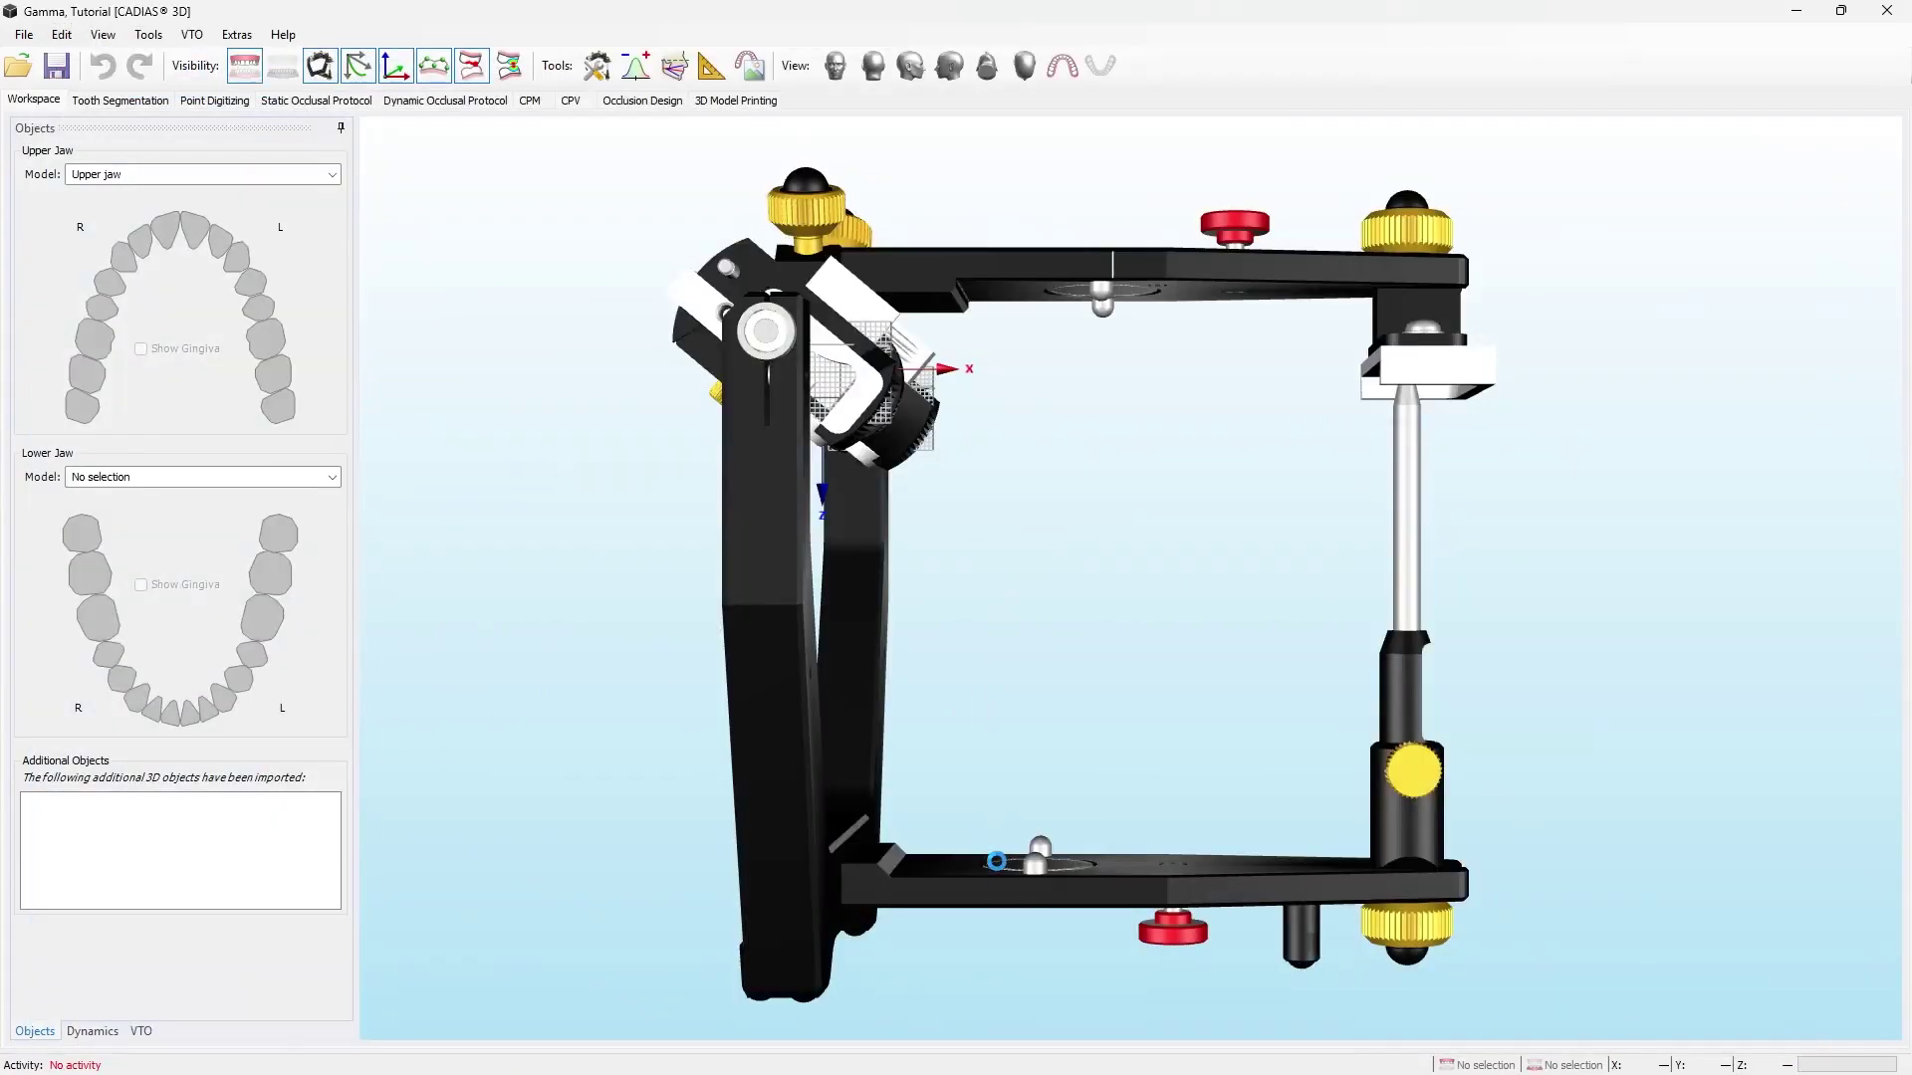
- Start 3D Model Printing with bottom cutting depths of 1.7 mm upper and 0.9 mm lower
left_click_drag(1199, 575, 902, 648)
left_click(762, 100)
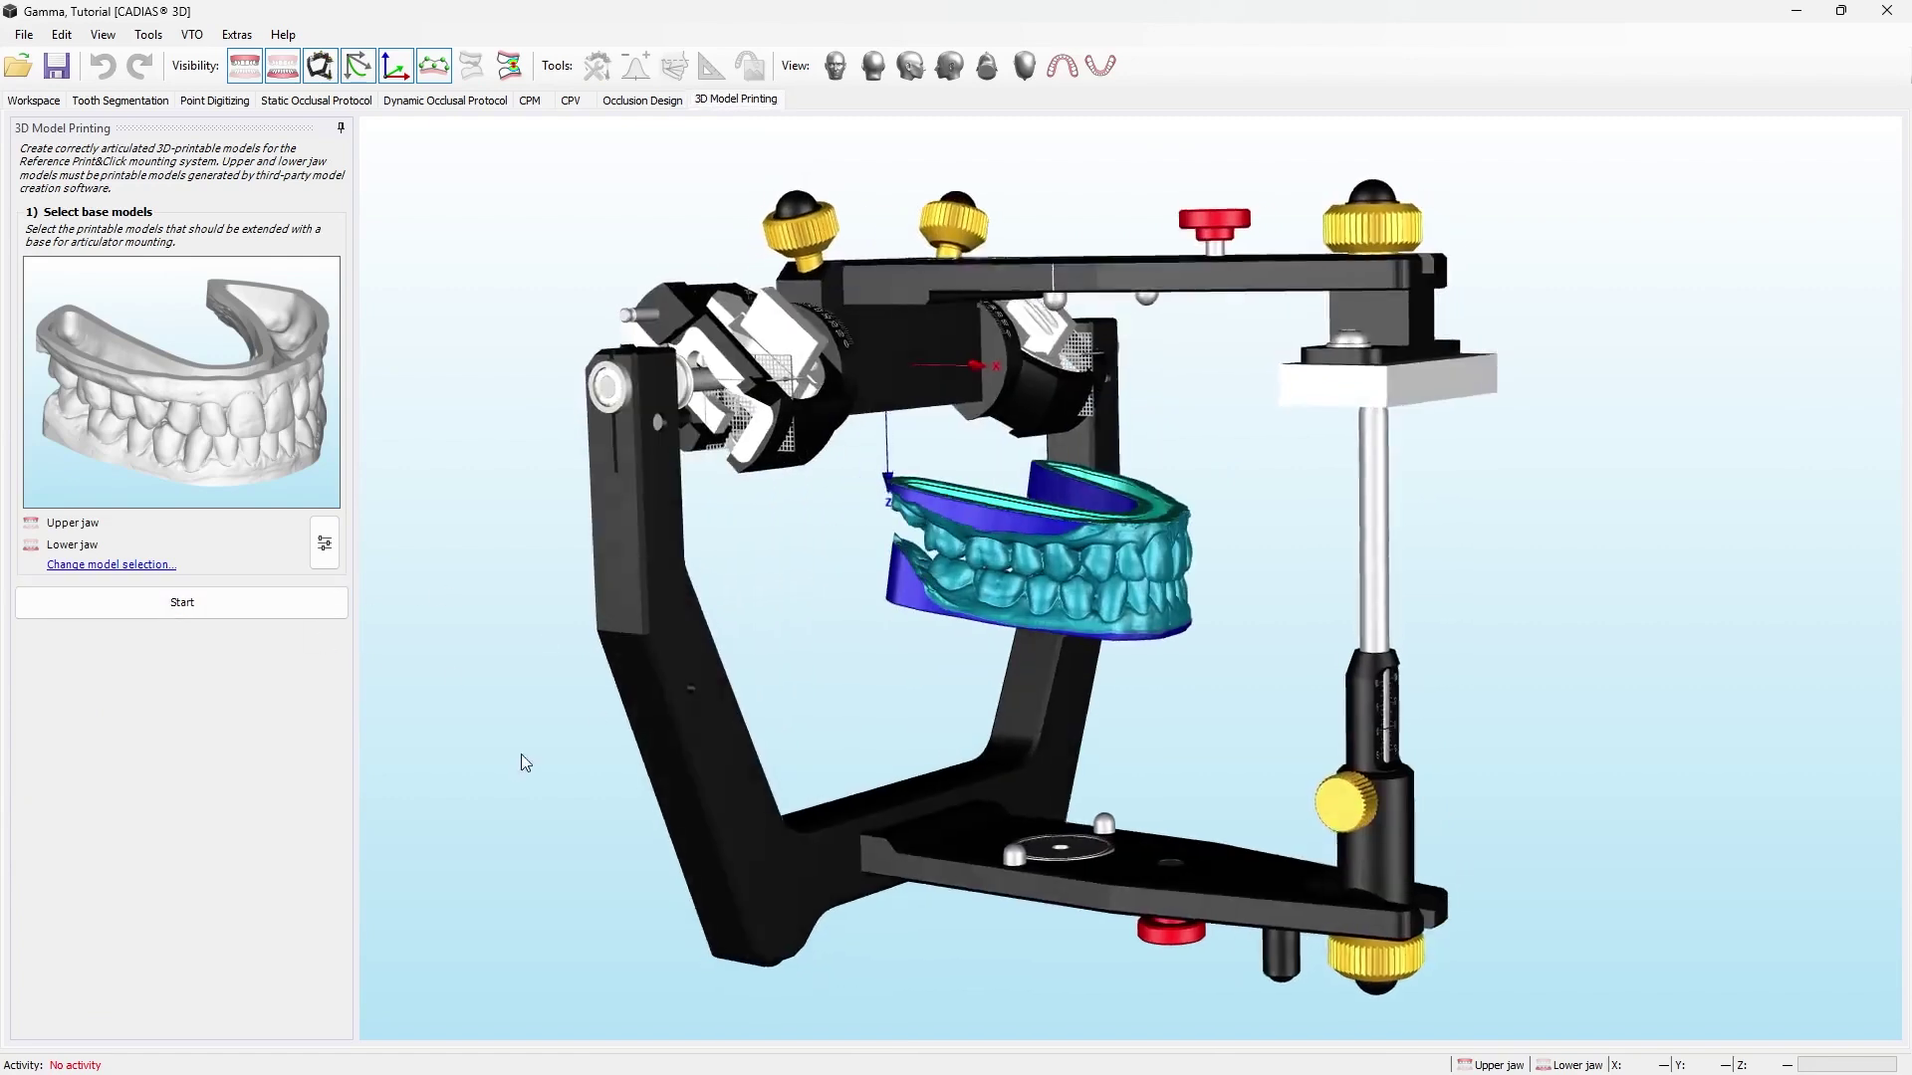
left_click_drag(913, 704, 393, 670)
left_click(171, 604)
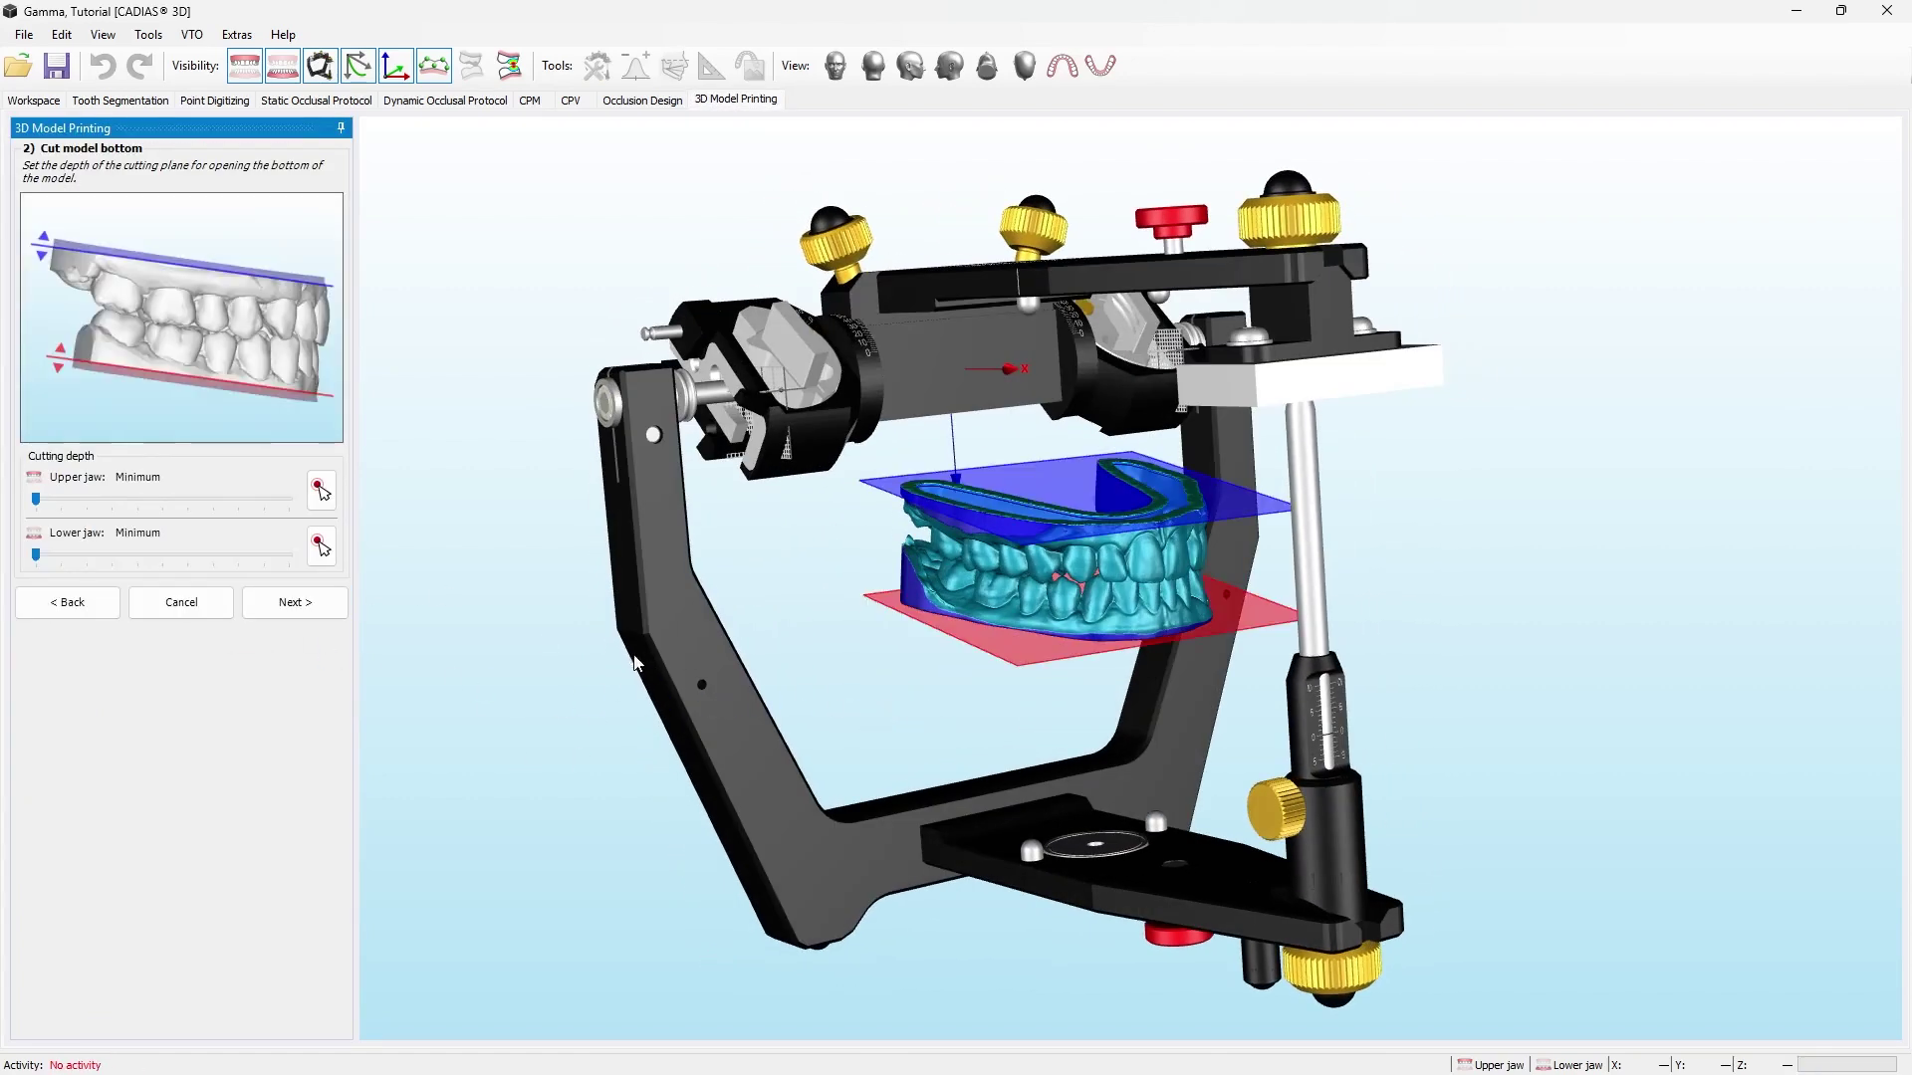
left_click_drag(894, 703, 1327, 515)
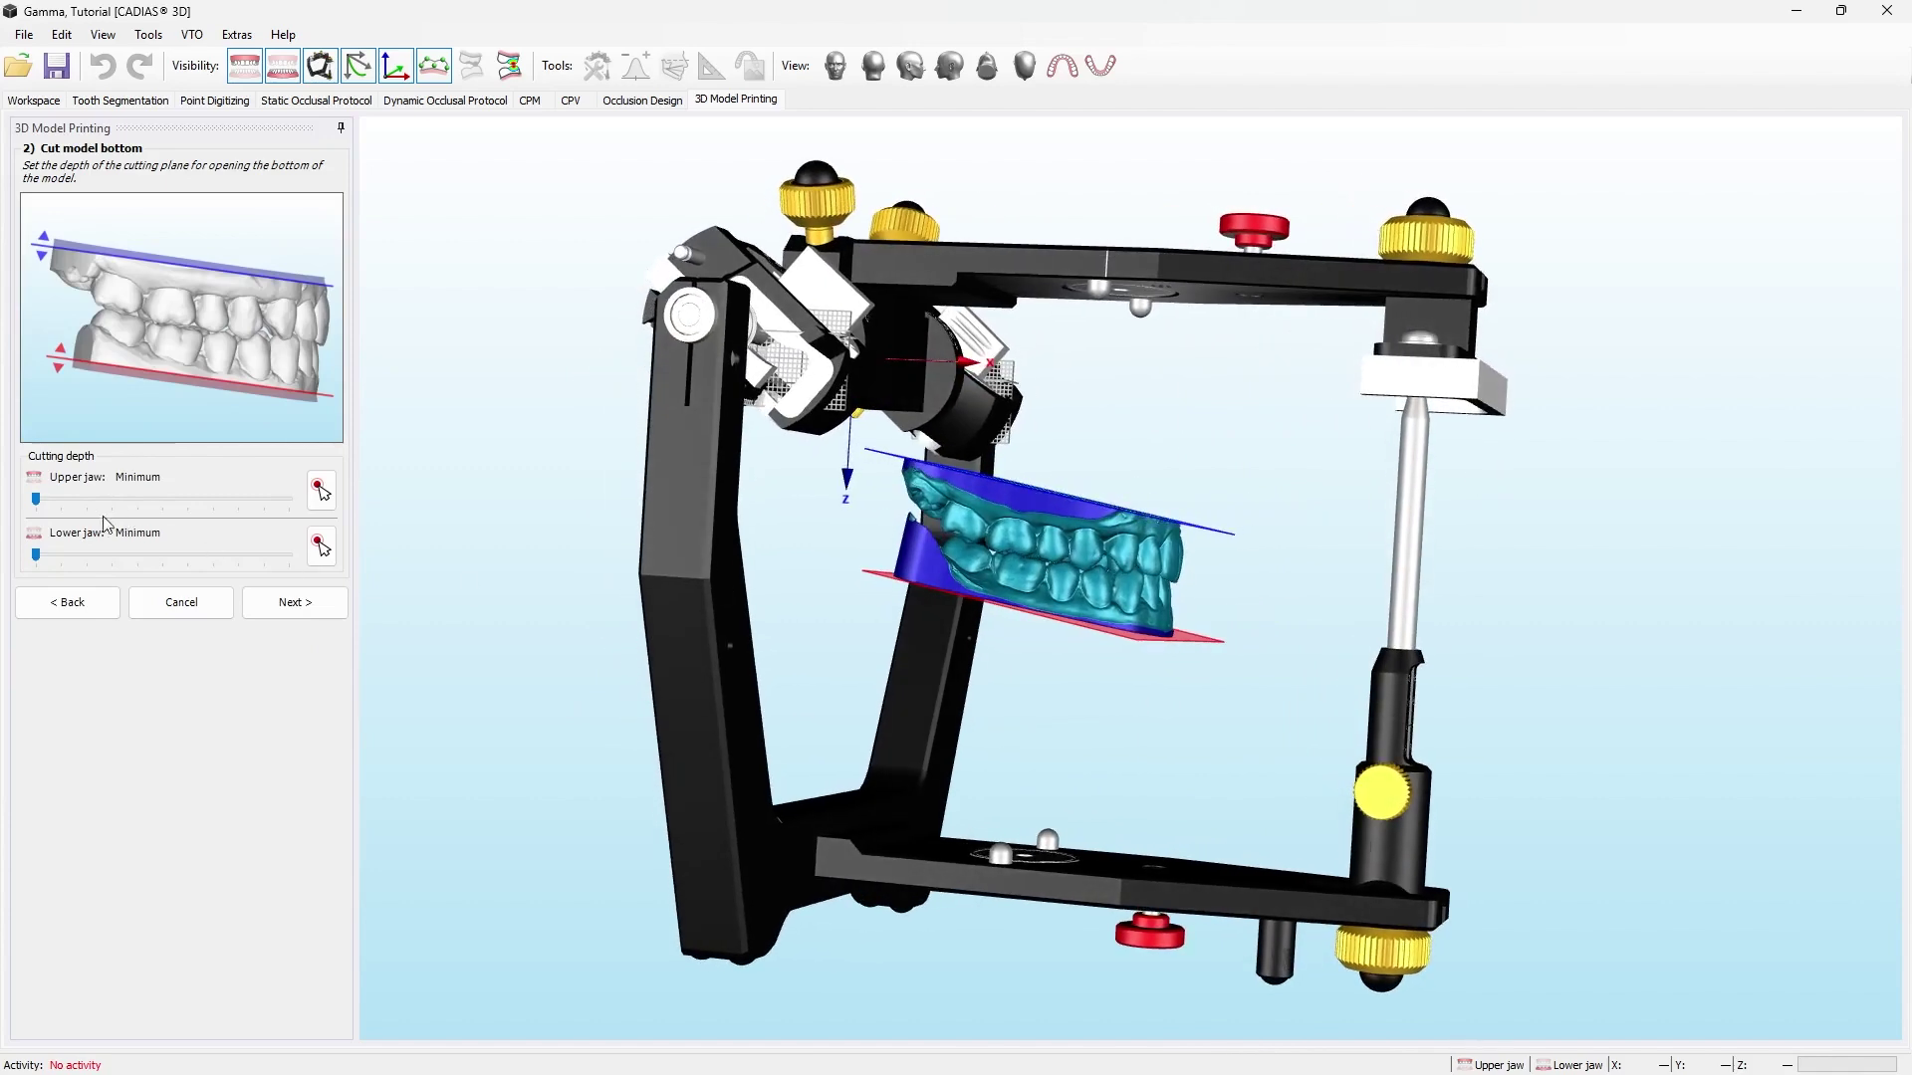
left_click_drag(45, 504, 59, 560)
left_click_drag(637, 588, 969, 894)
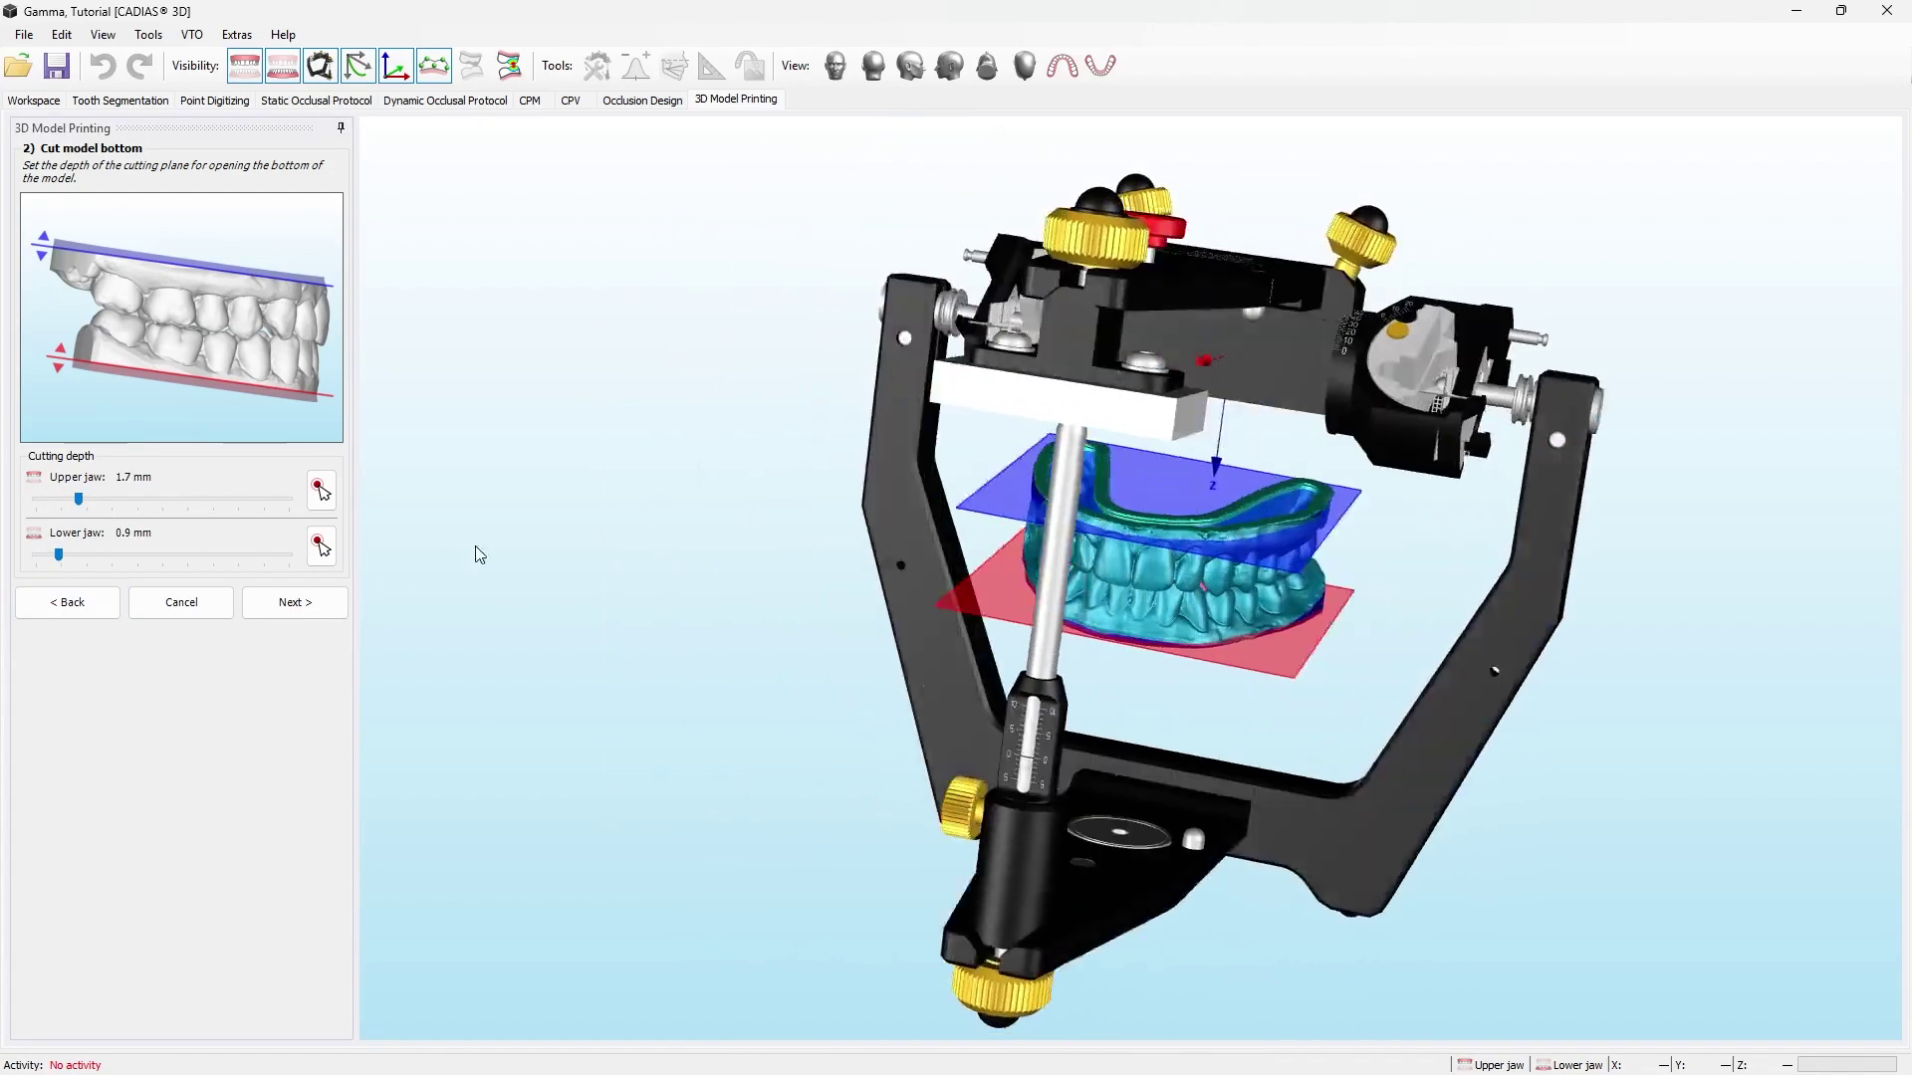
left_click_drag(475, 547, 507, 475)
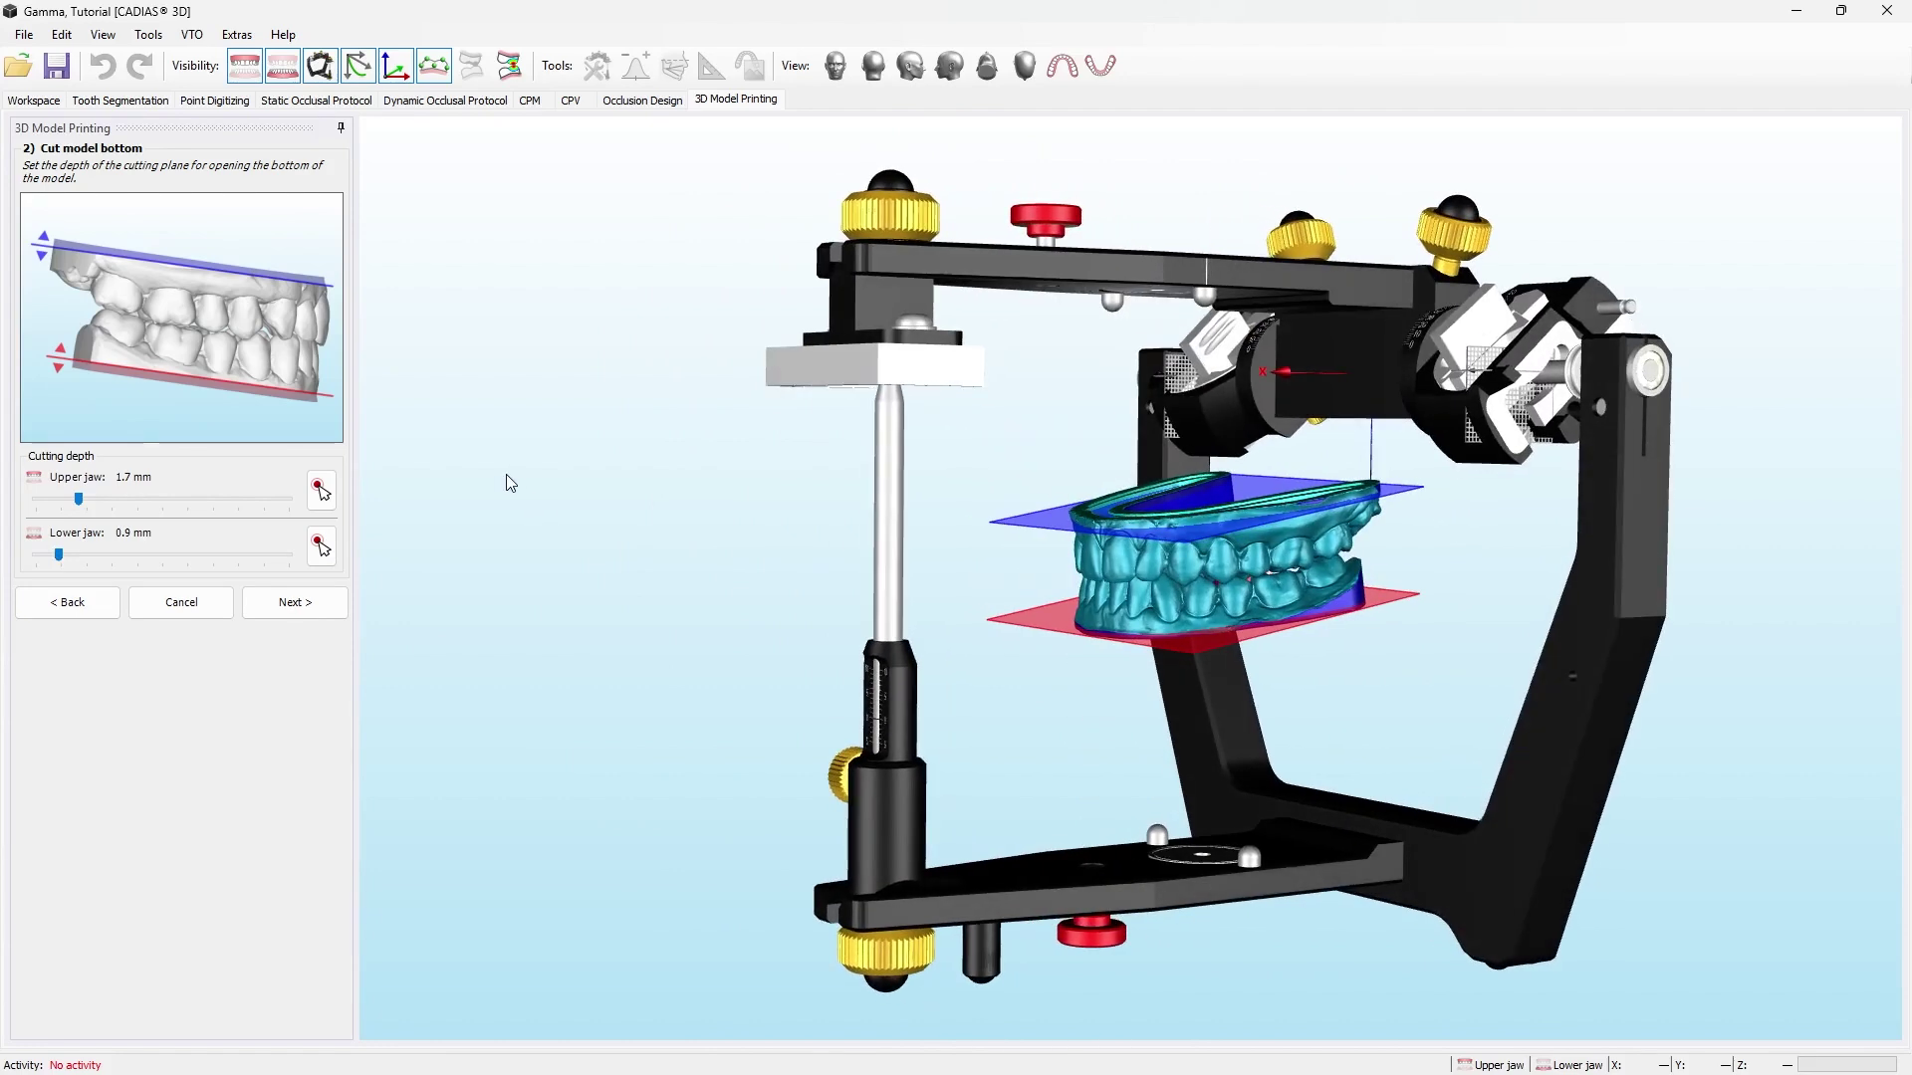
left_click(299, 605)
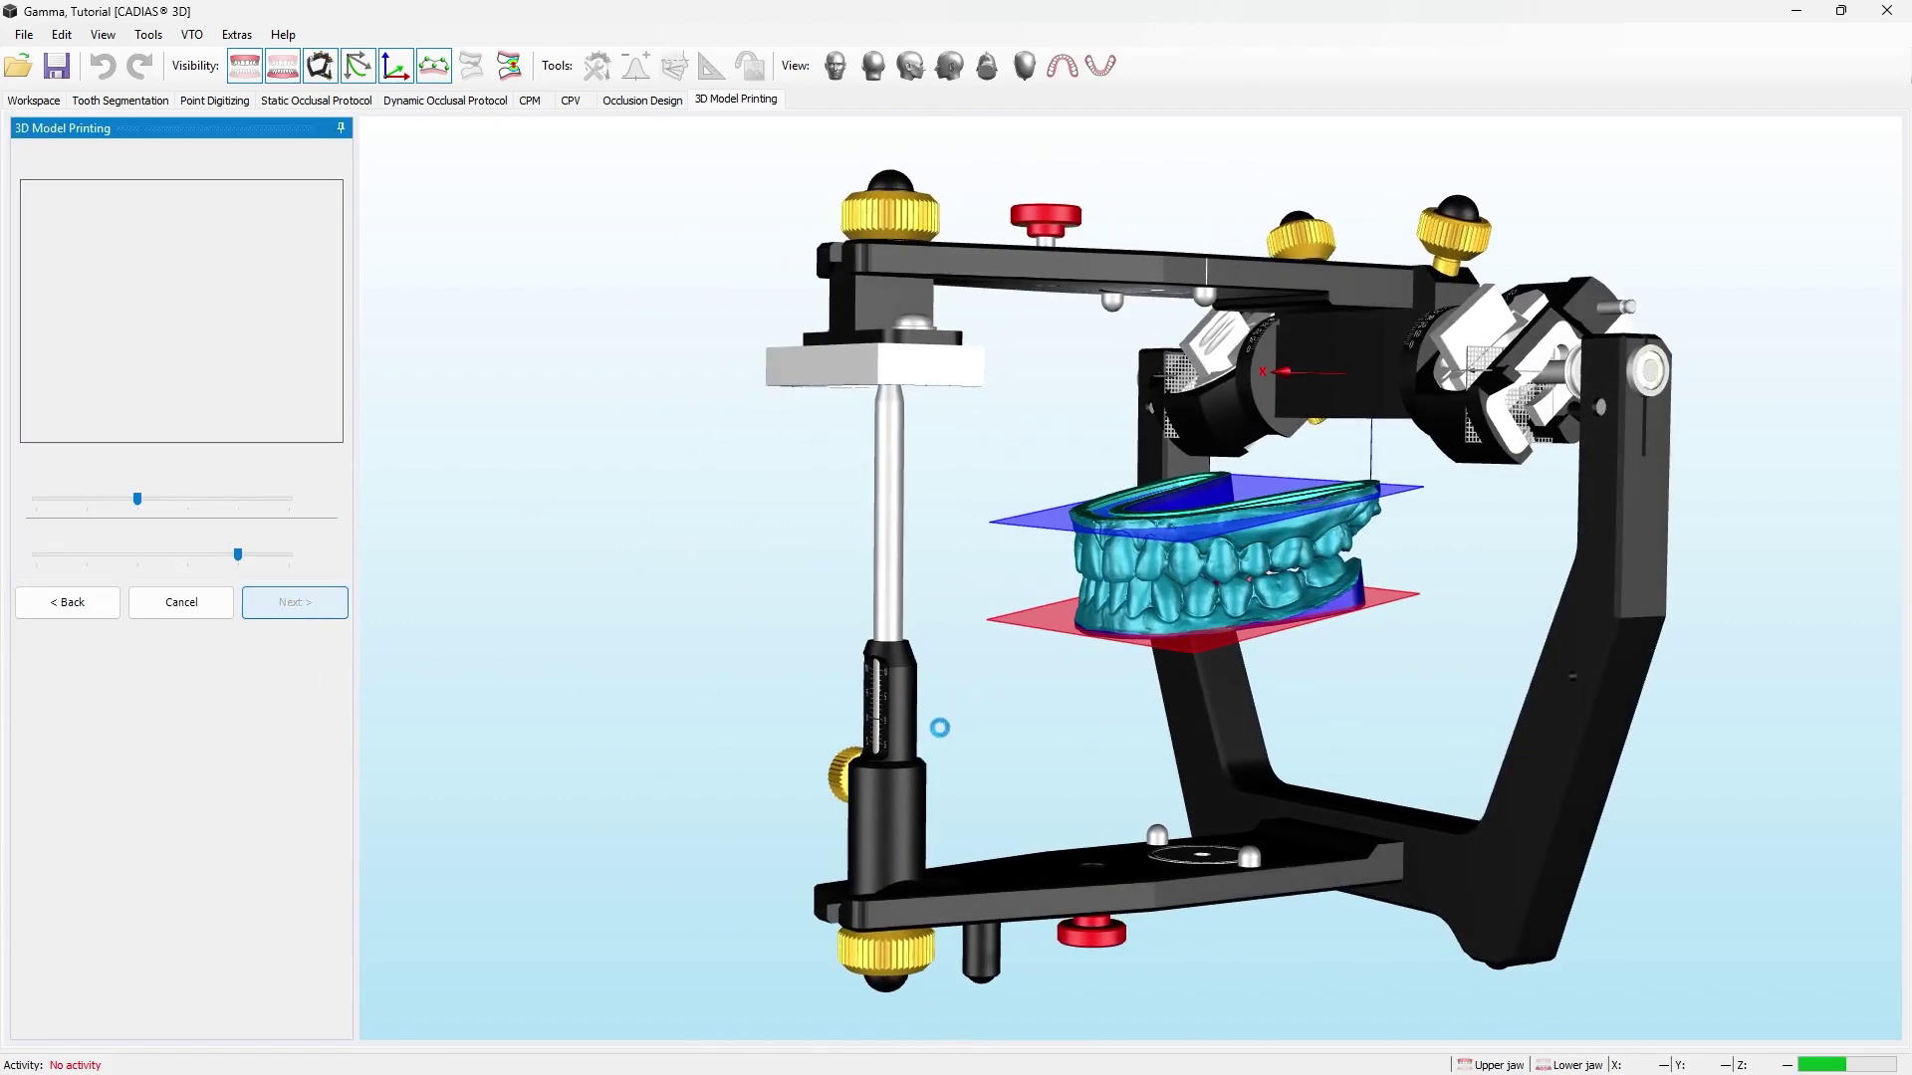
left_click_drag(948, 737, 1315, 709)
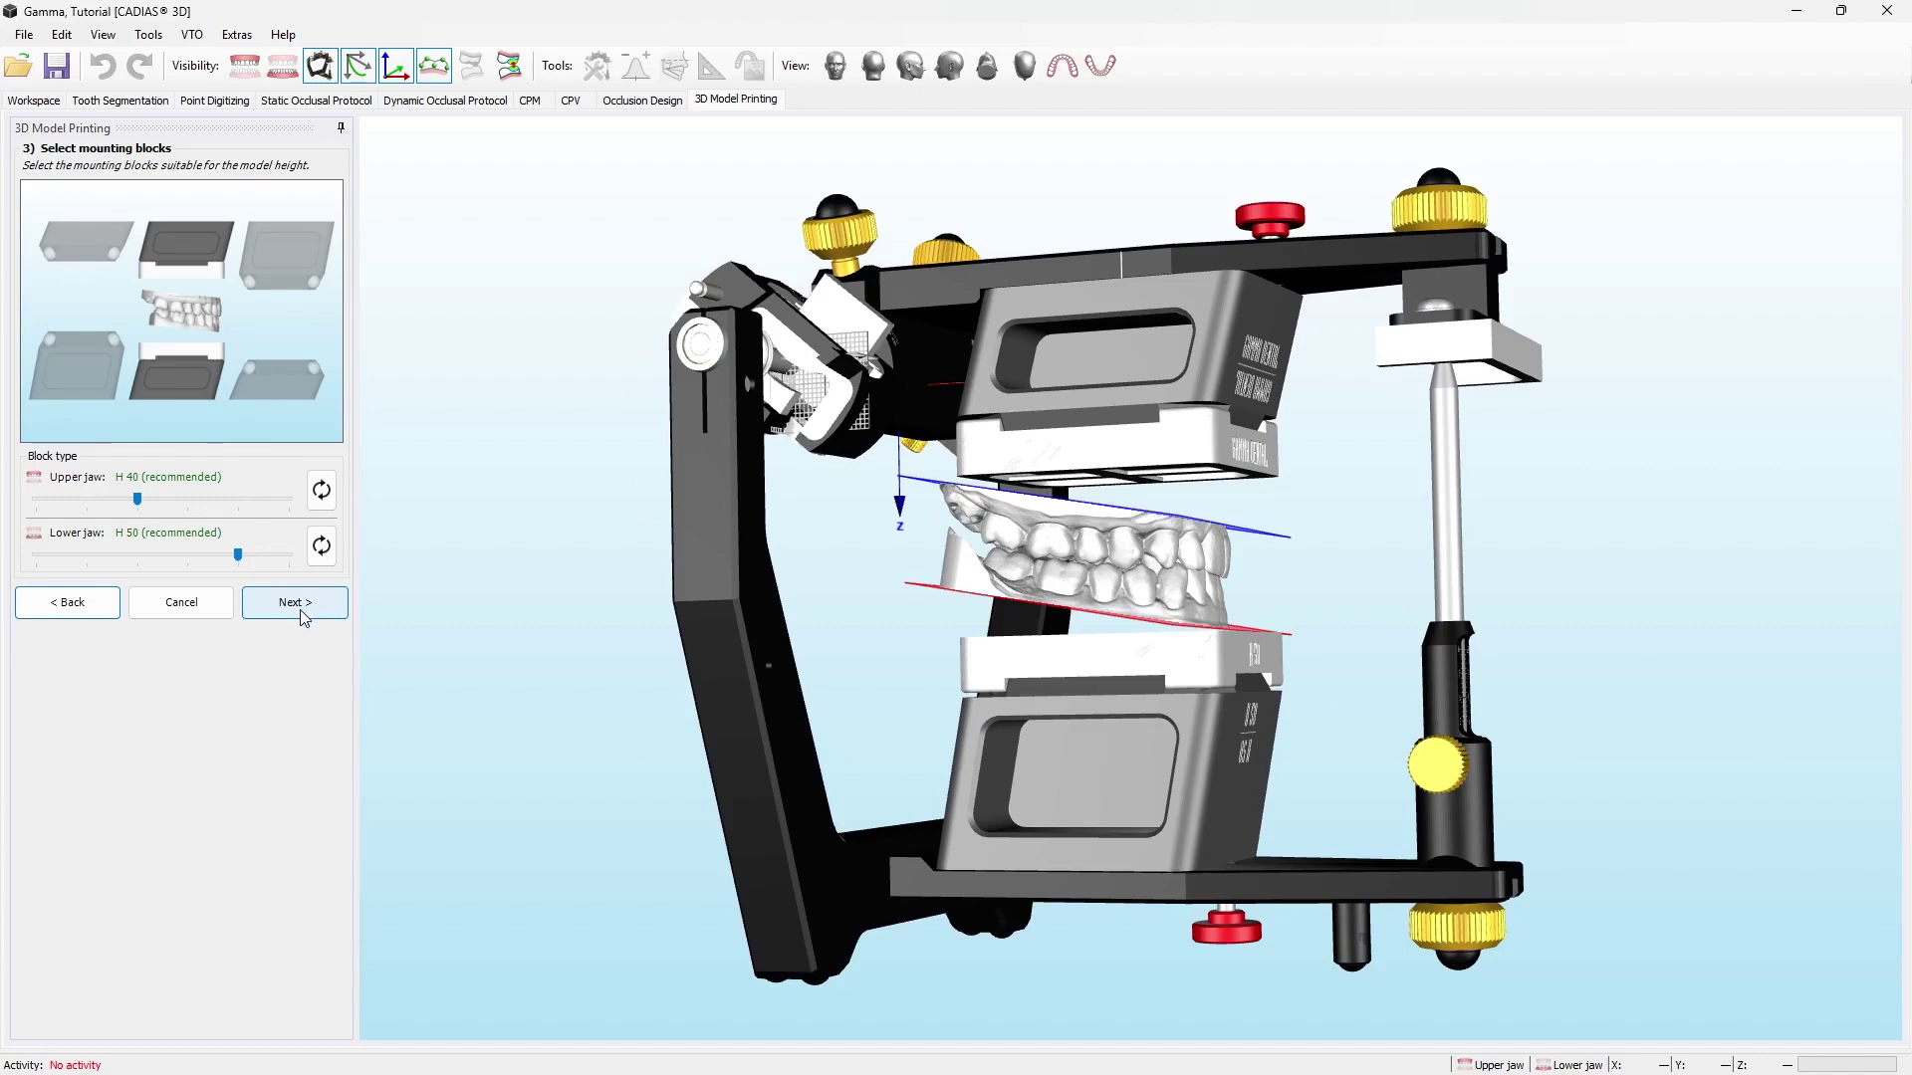
- Try lower block heights, then keep H 50 lower and H 40 upper mounting blocks
left_click(237, 560)
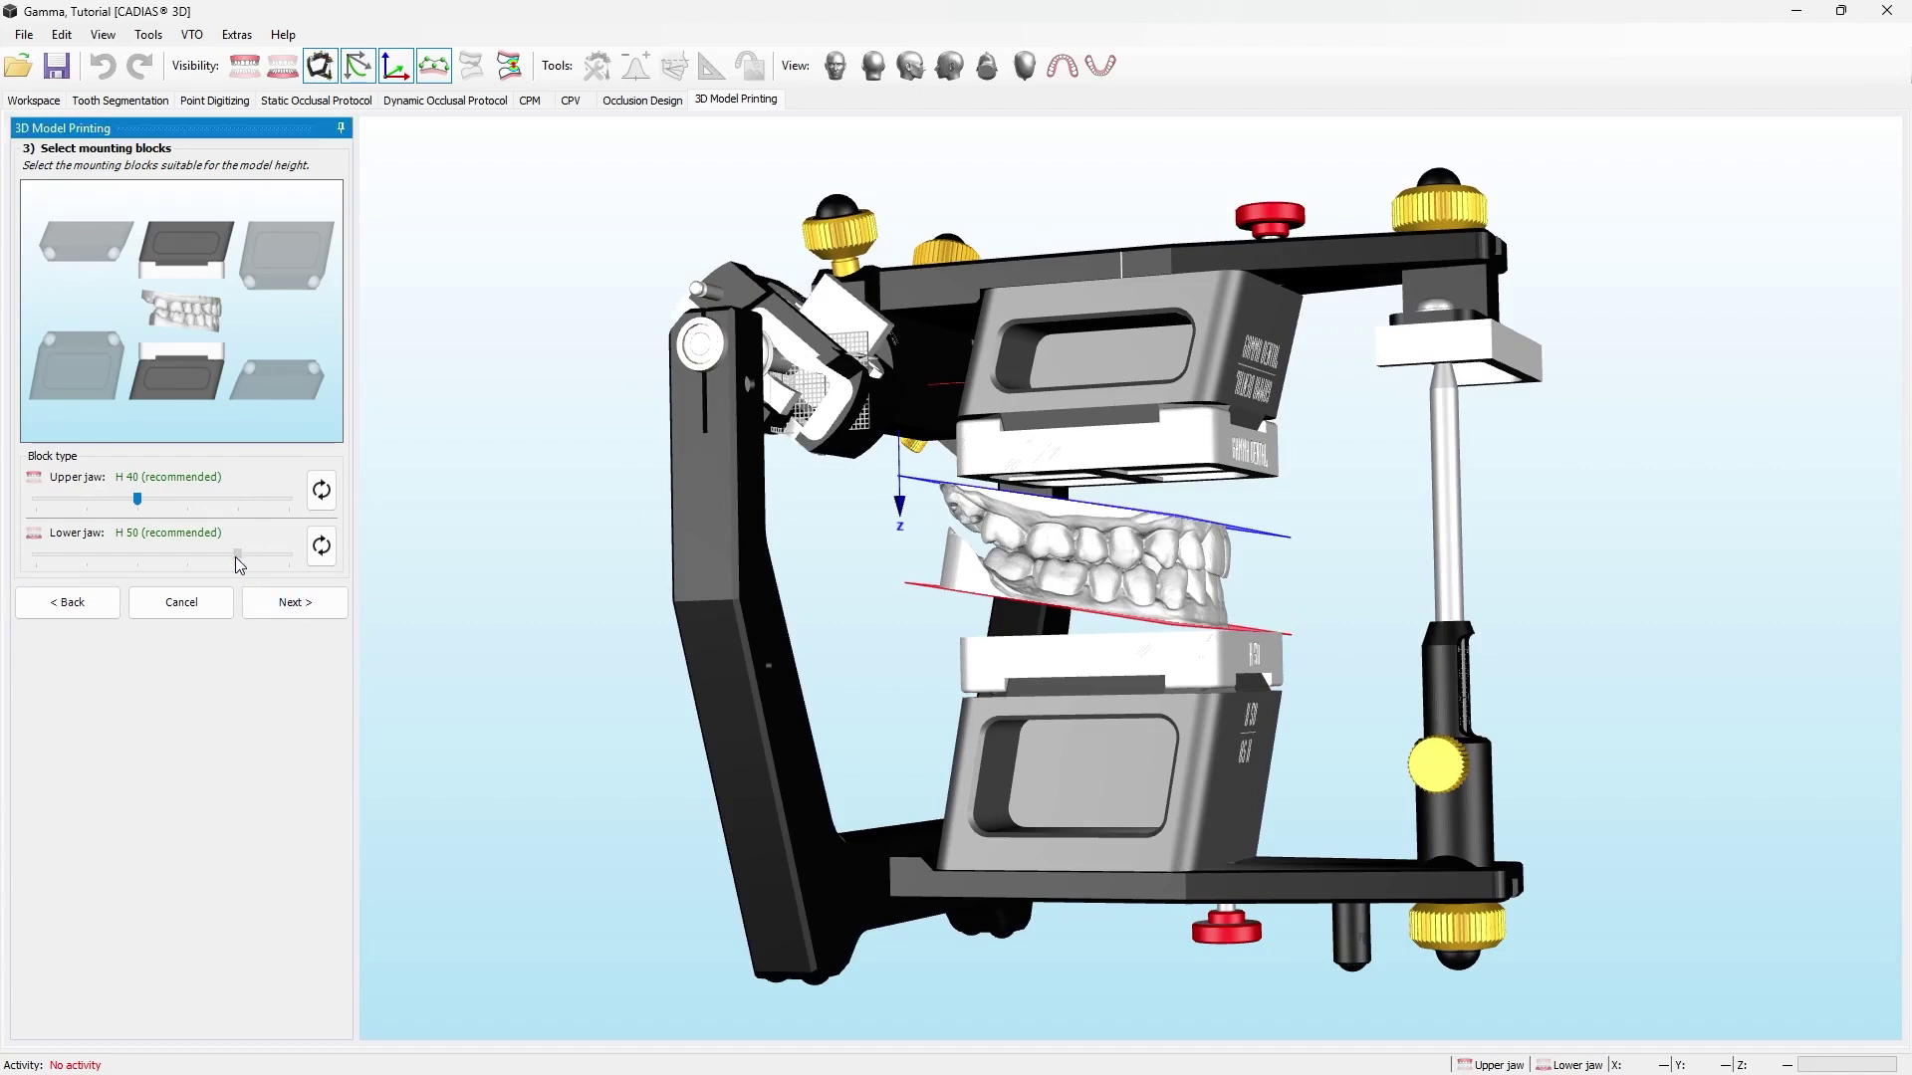
left_click(171, 560)
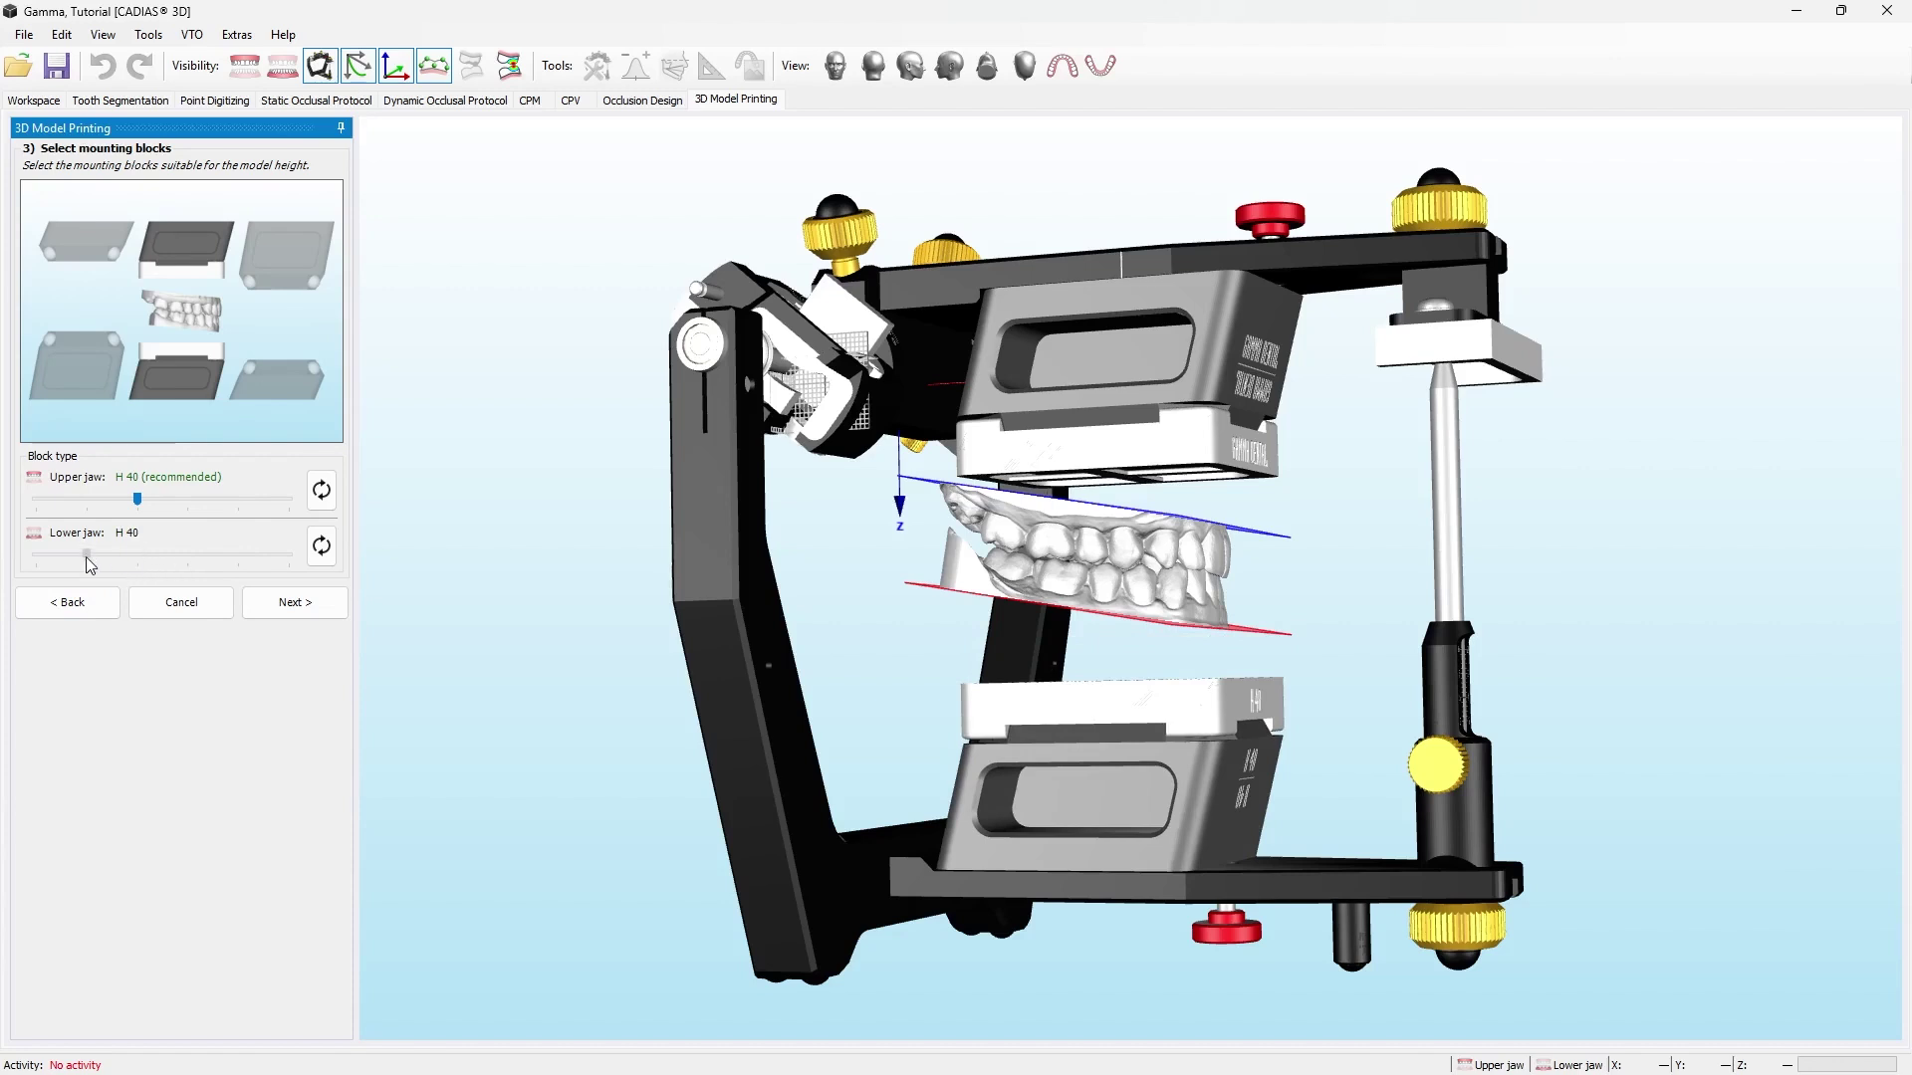
left_click(22, 558)
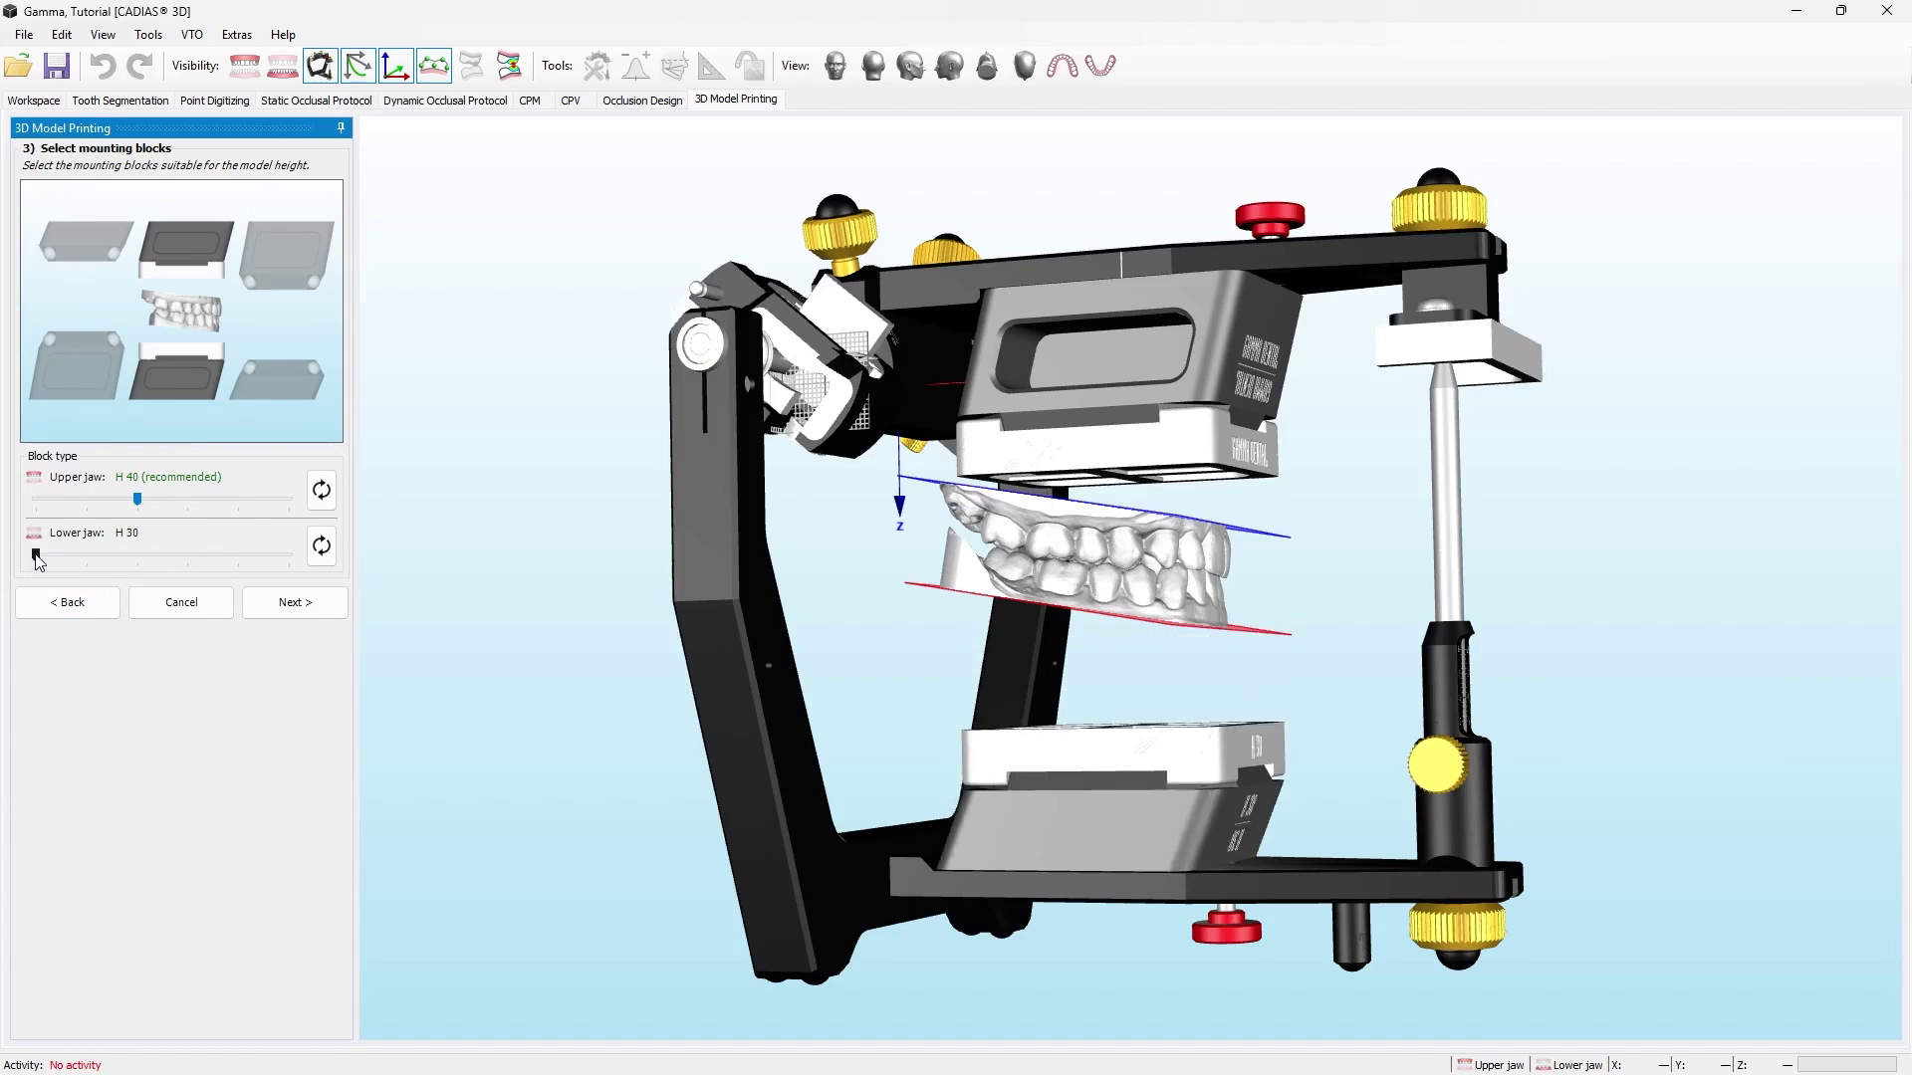
left_click(137, 560)
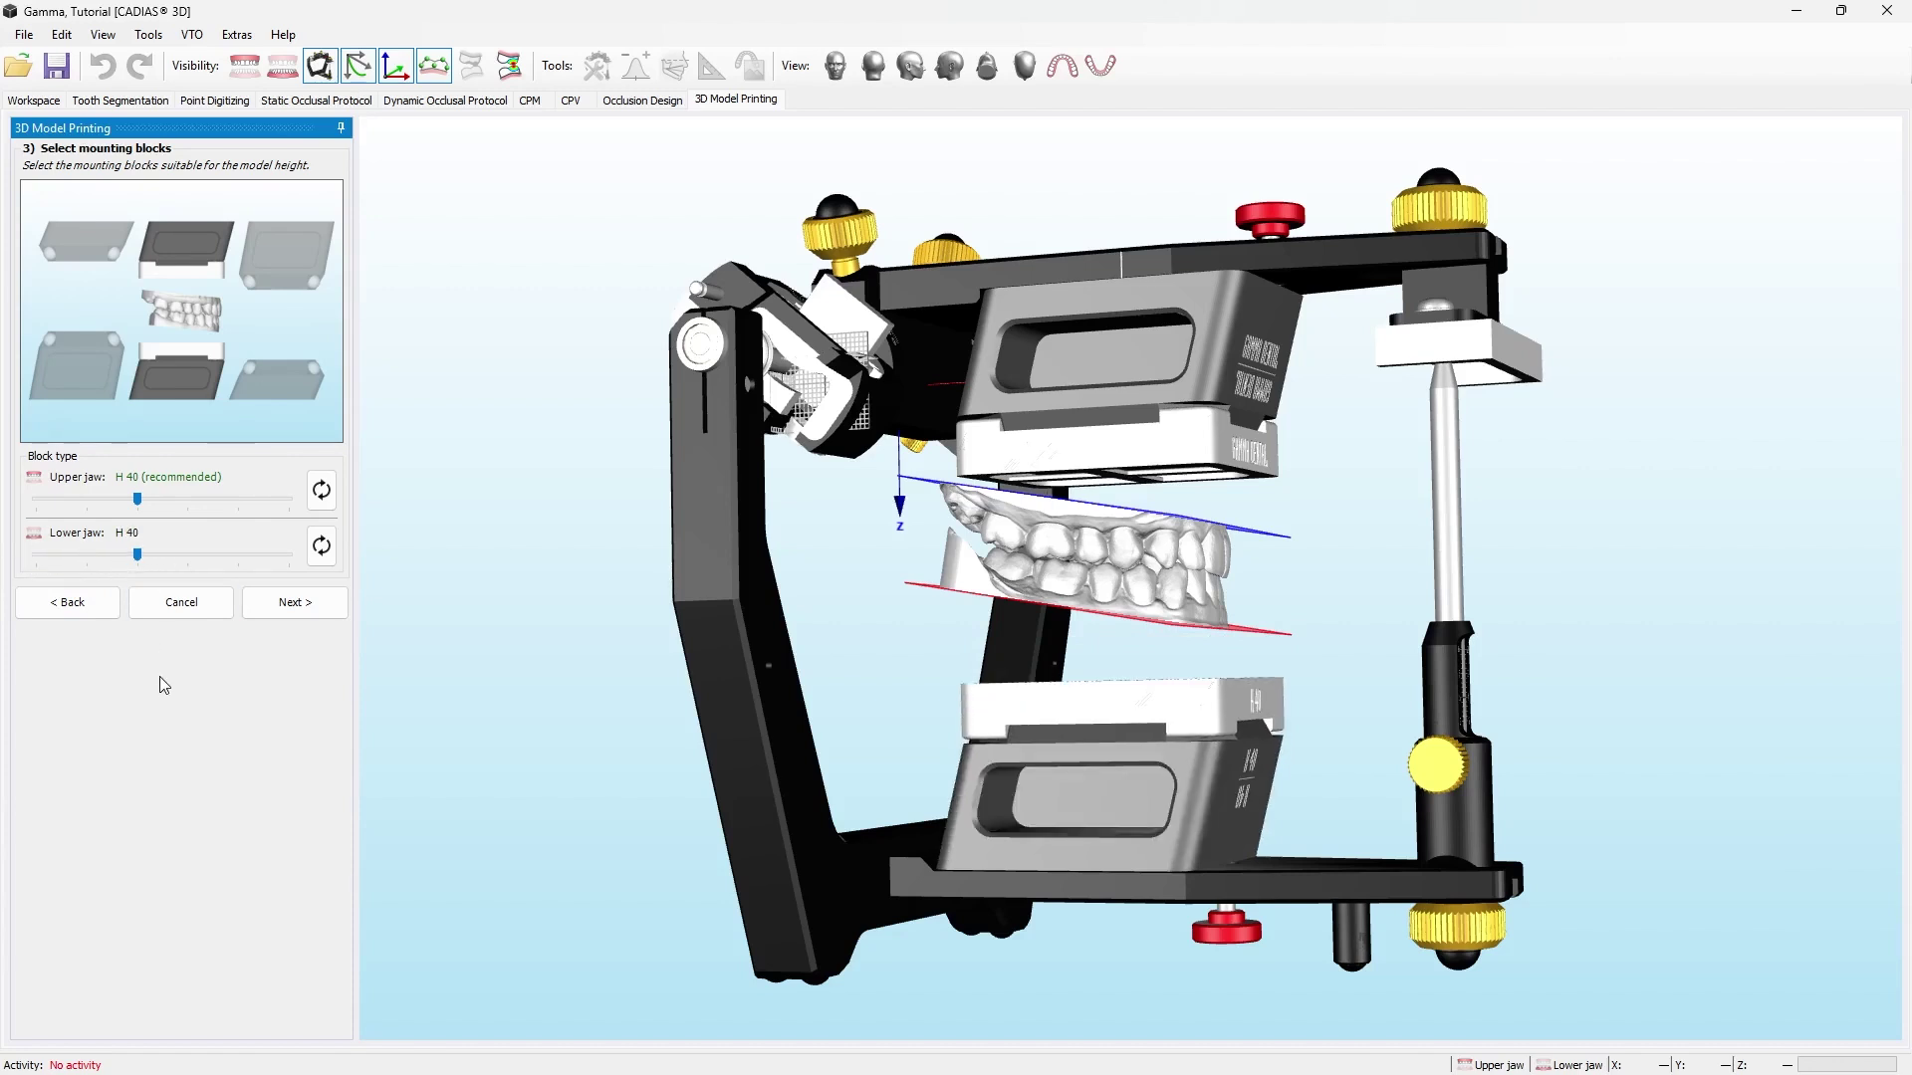
left_click(199, 564)
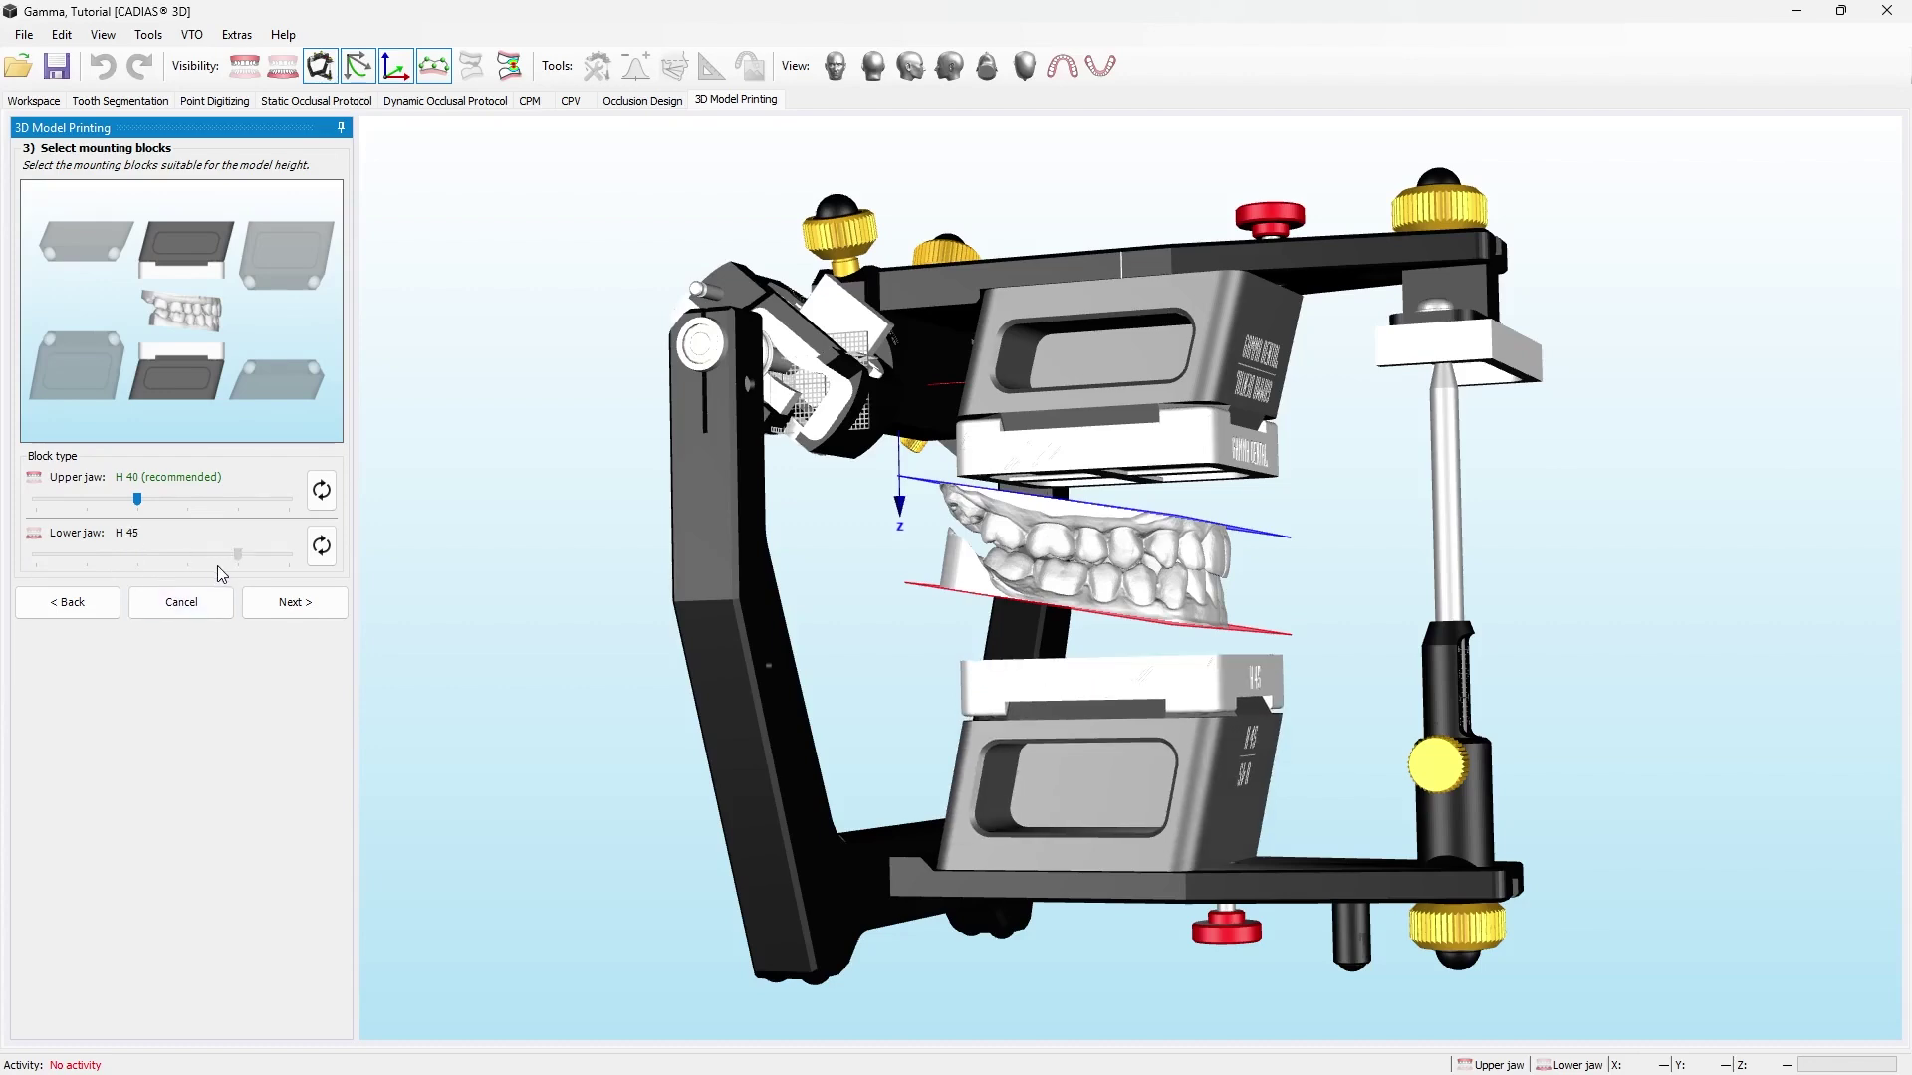
mouse_move(1036, 695)
left_mouse_down()
mouse_move(607, 675)
mouse_move(772, 749)
mouse_move(697, 751)
mouse_move(1299, 737)
mouse_move(1034, 744)
mouse_move(596, 678)
mouse_move(601, 707)
mouse_move(556, 738)
left_mouse_up()
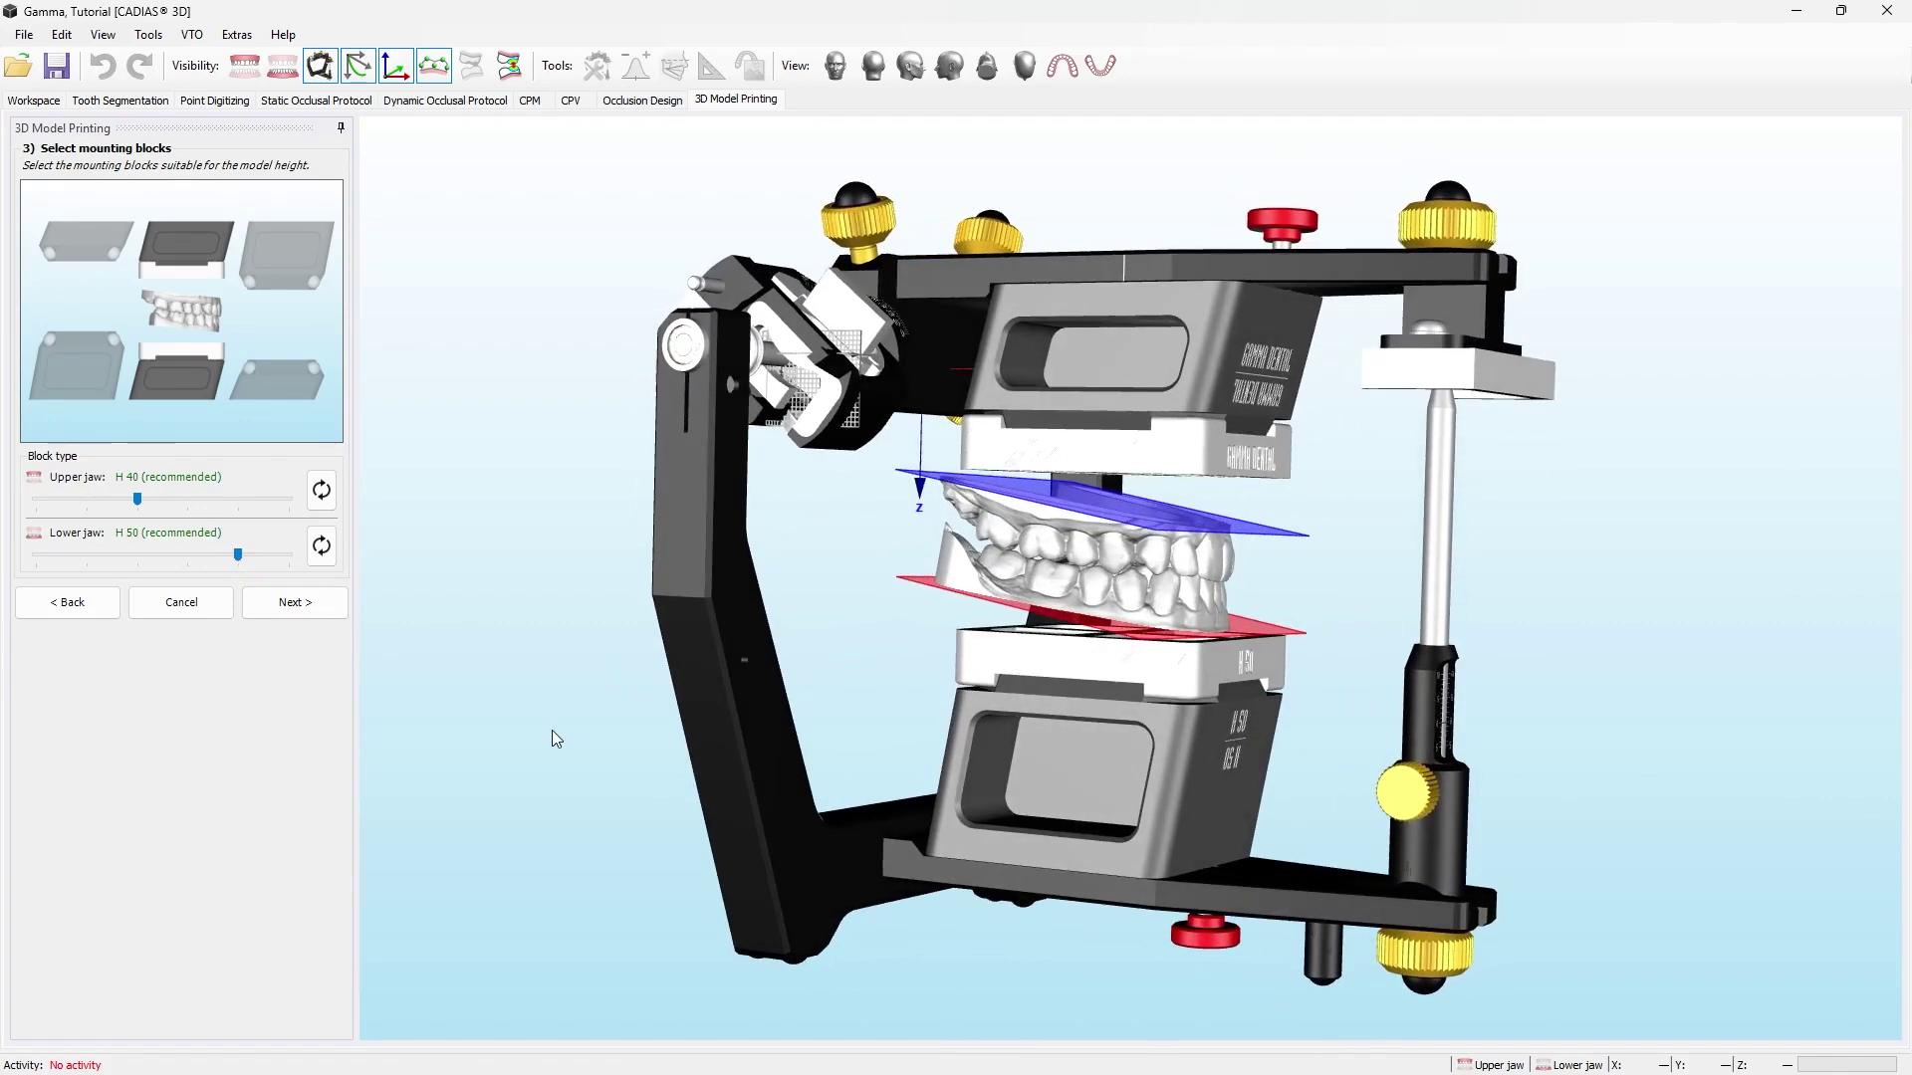
left_click(294, 605)
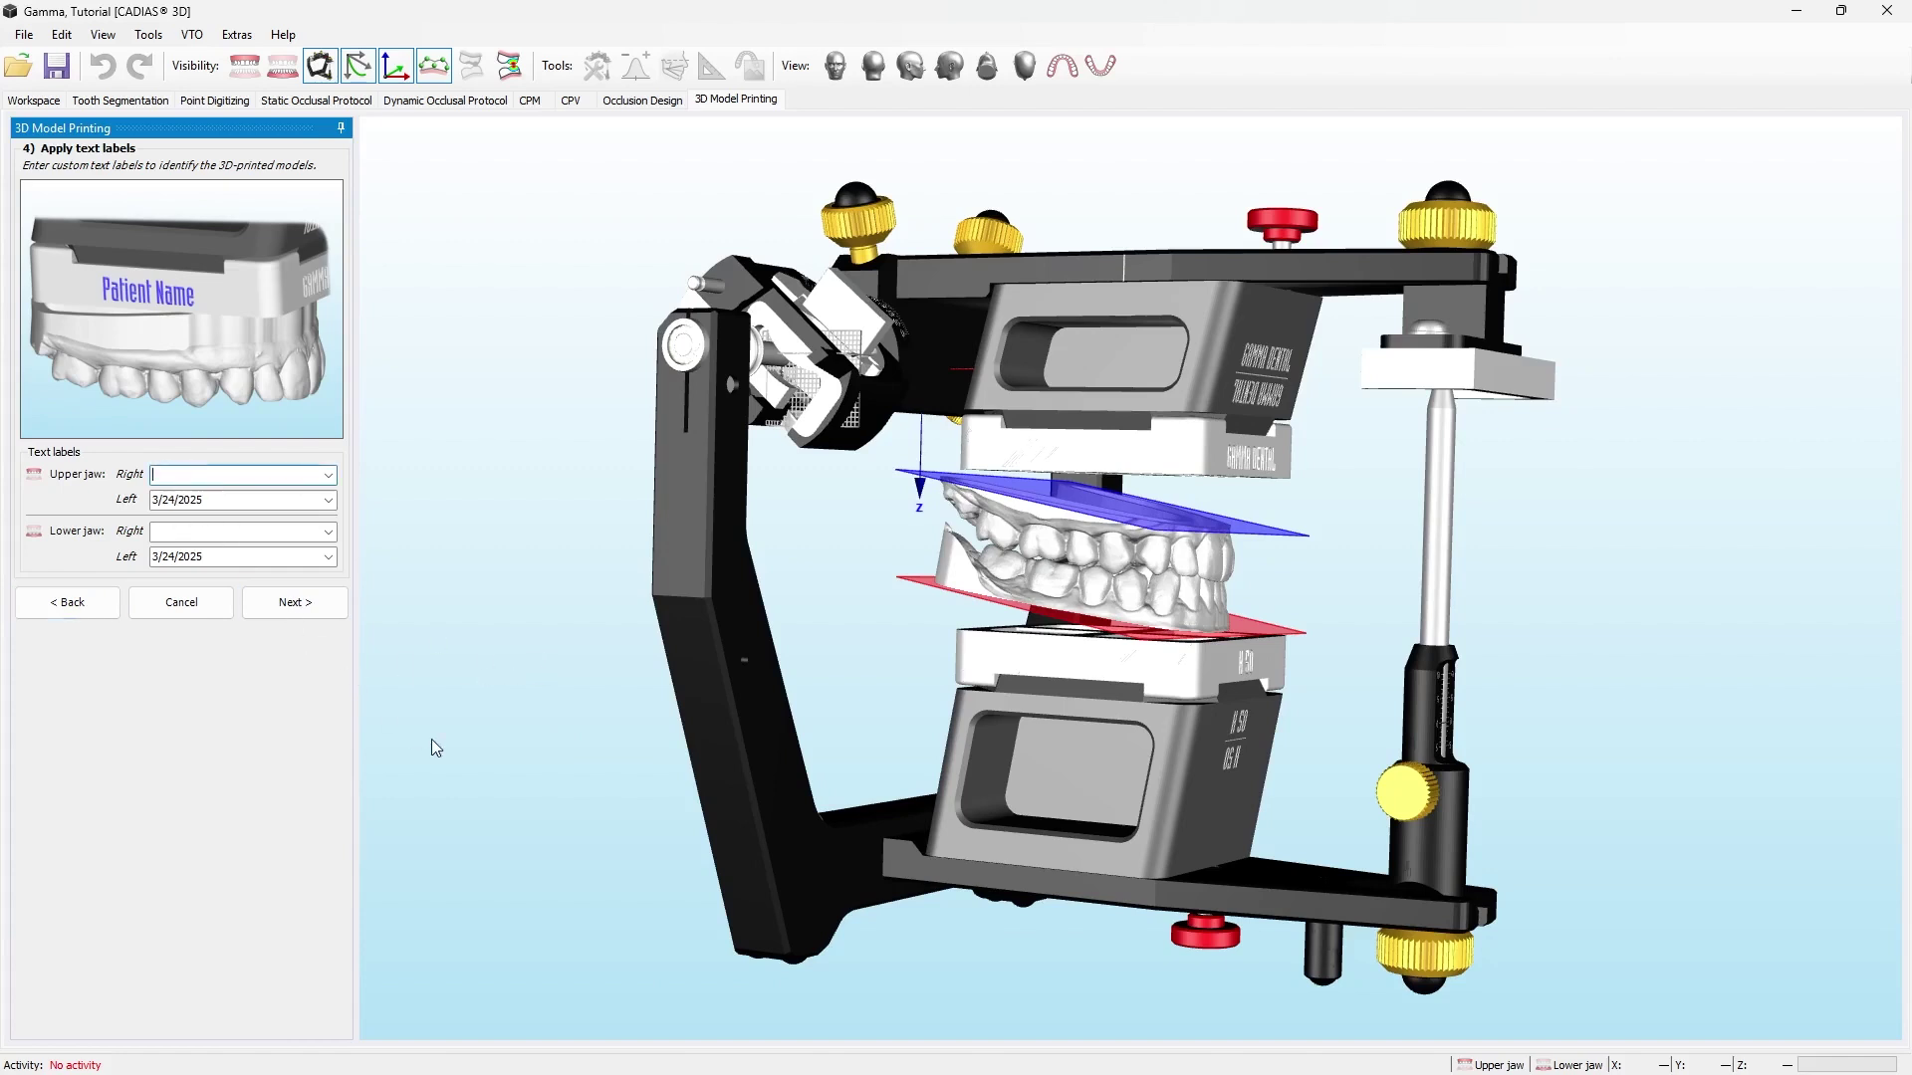
- Enter the patient label in both jaws' Right fields, keep the date on the Left, and apply
type("Patient DW")
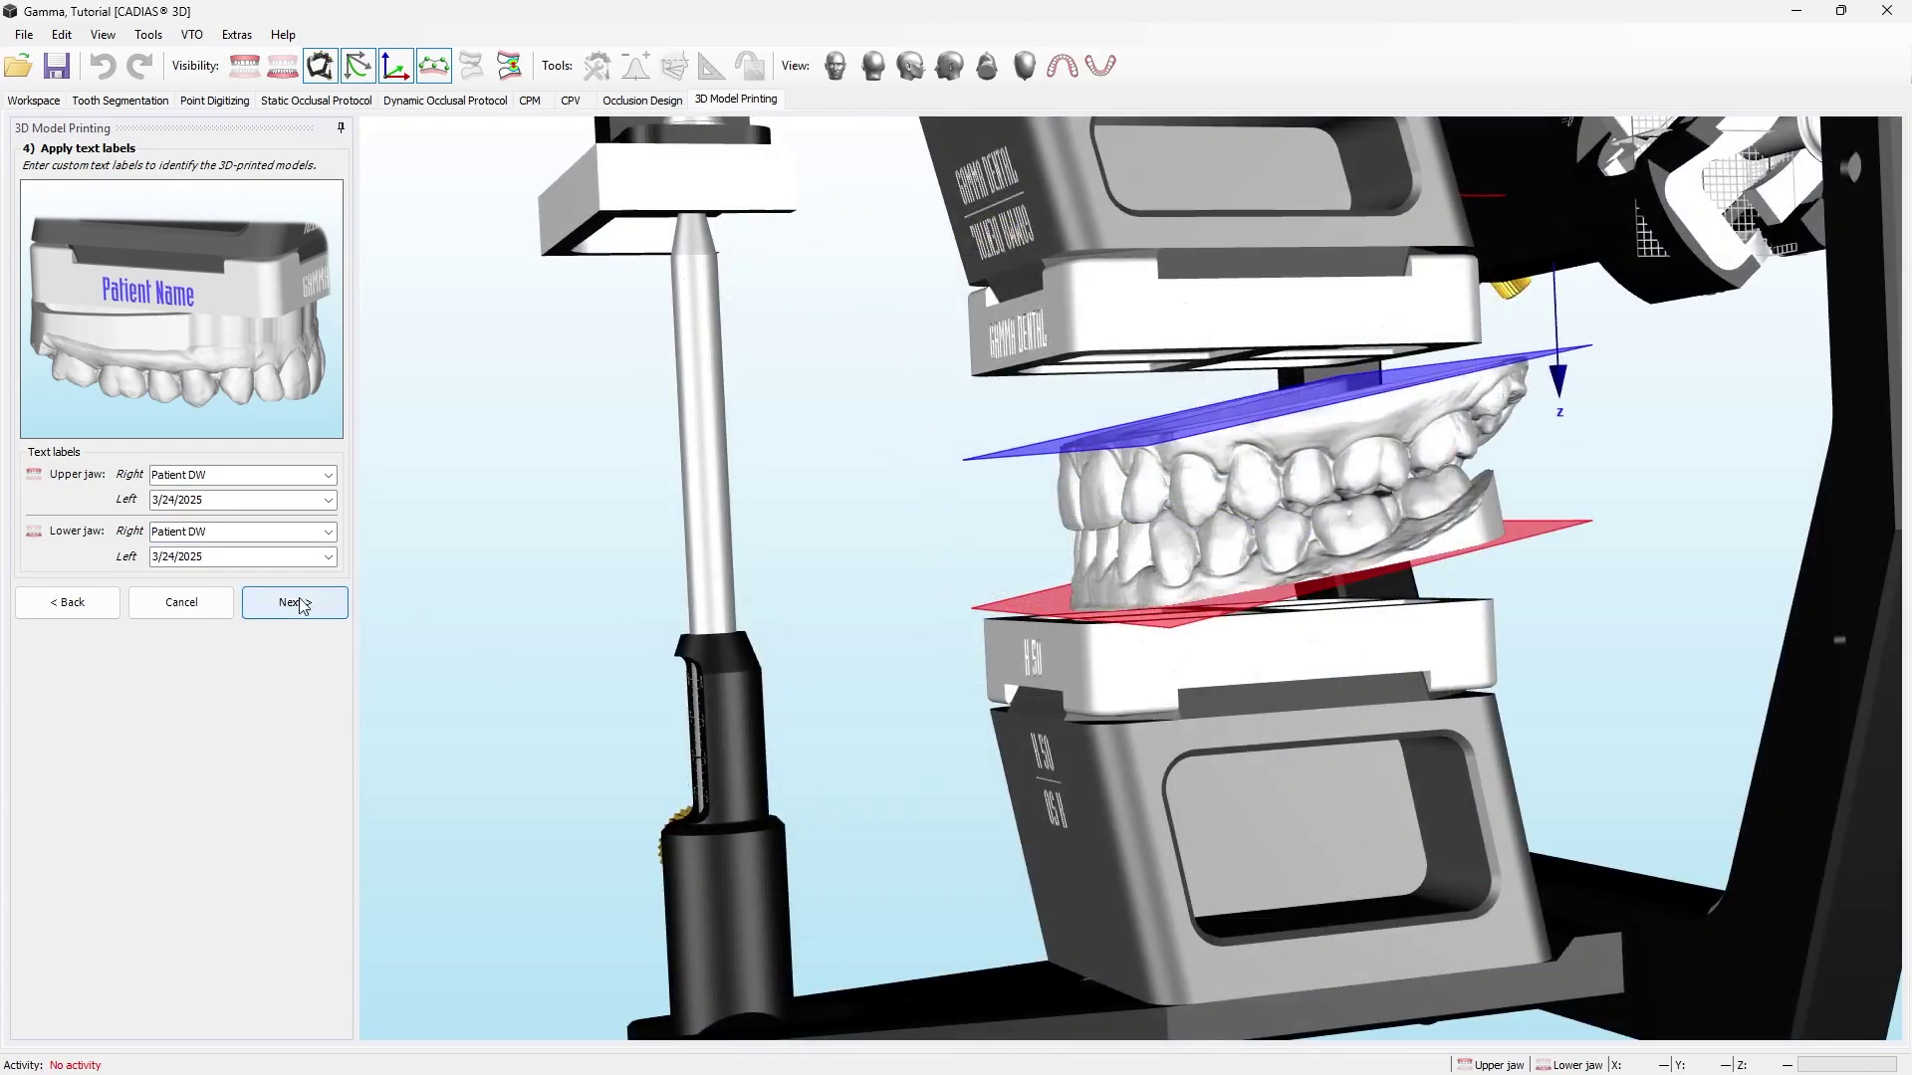
left_click(296, 602)
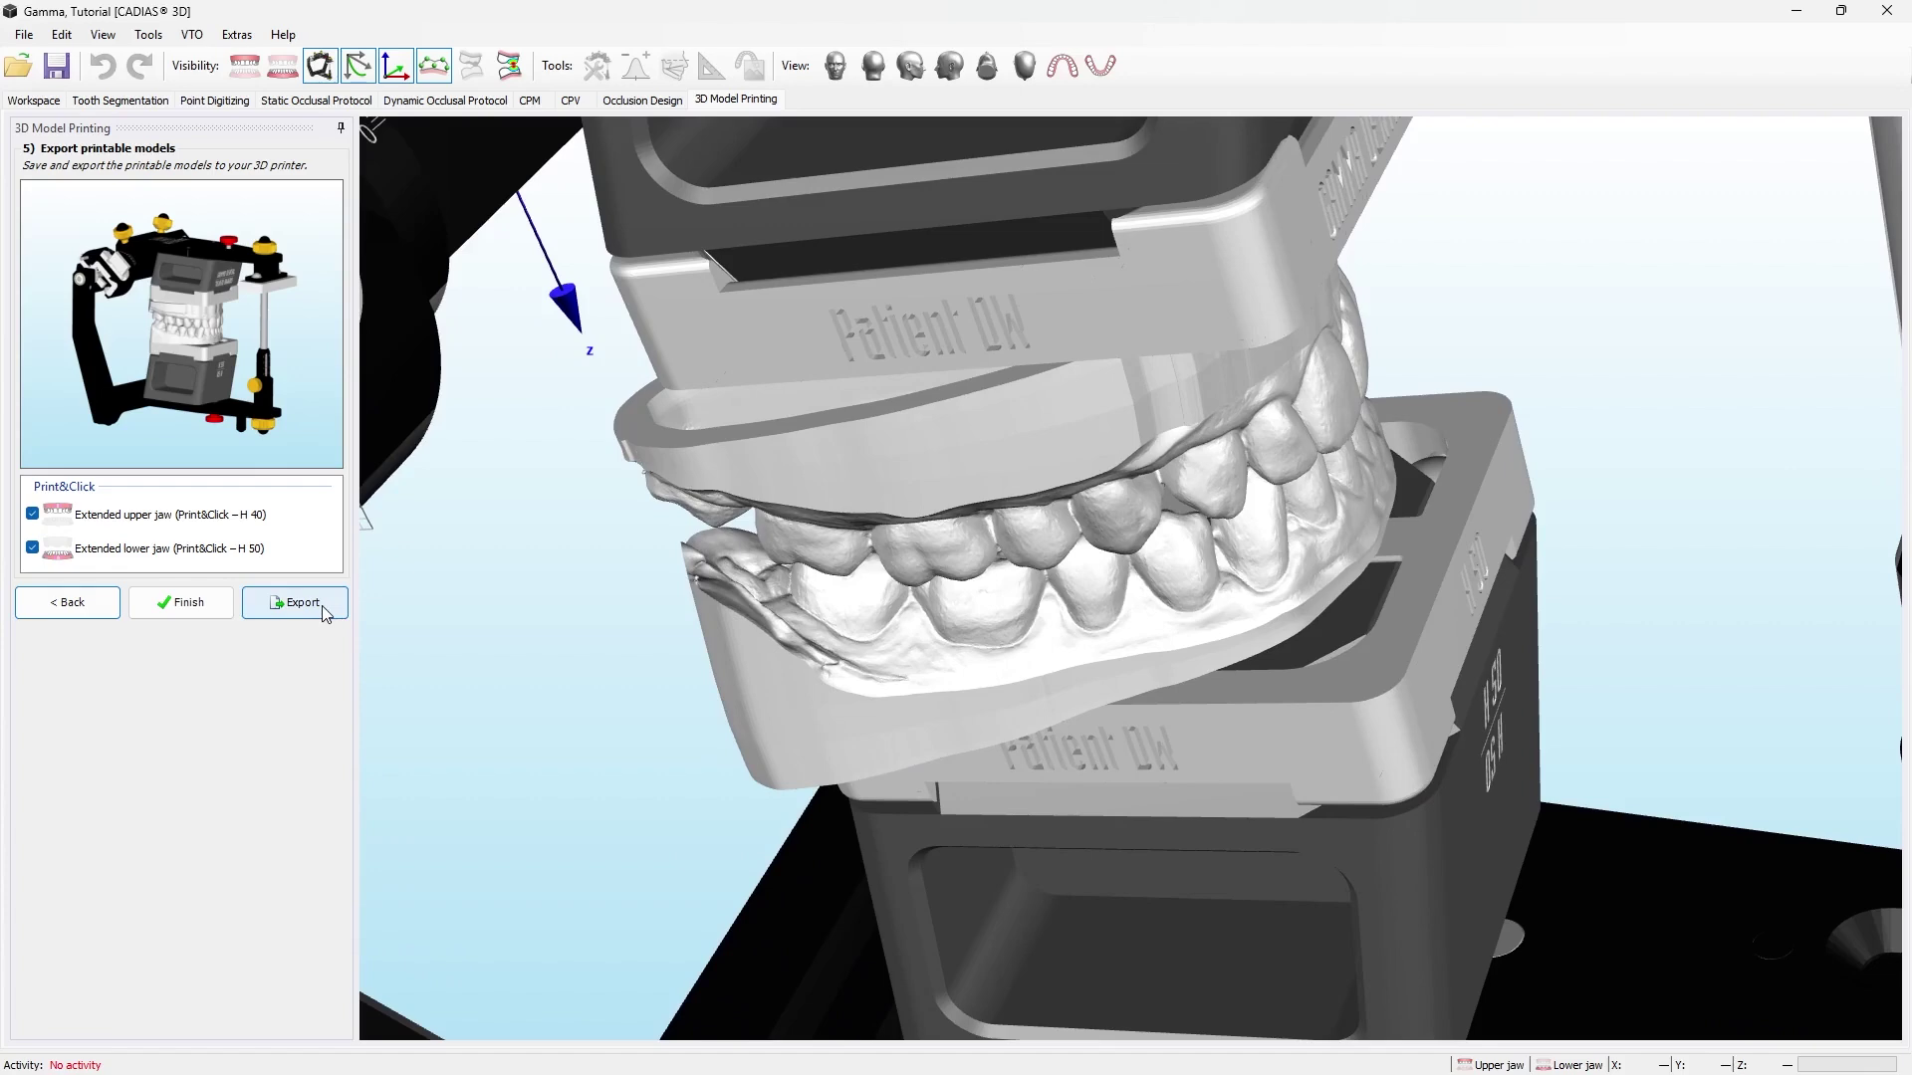
- Export the extended upper jaw (H 40) as STL with no coordinate transformation
left_click(325, 610)
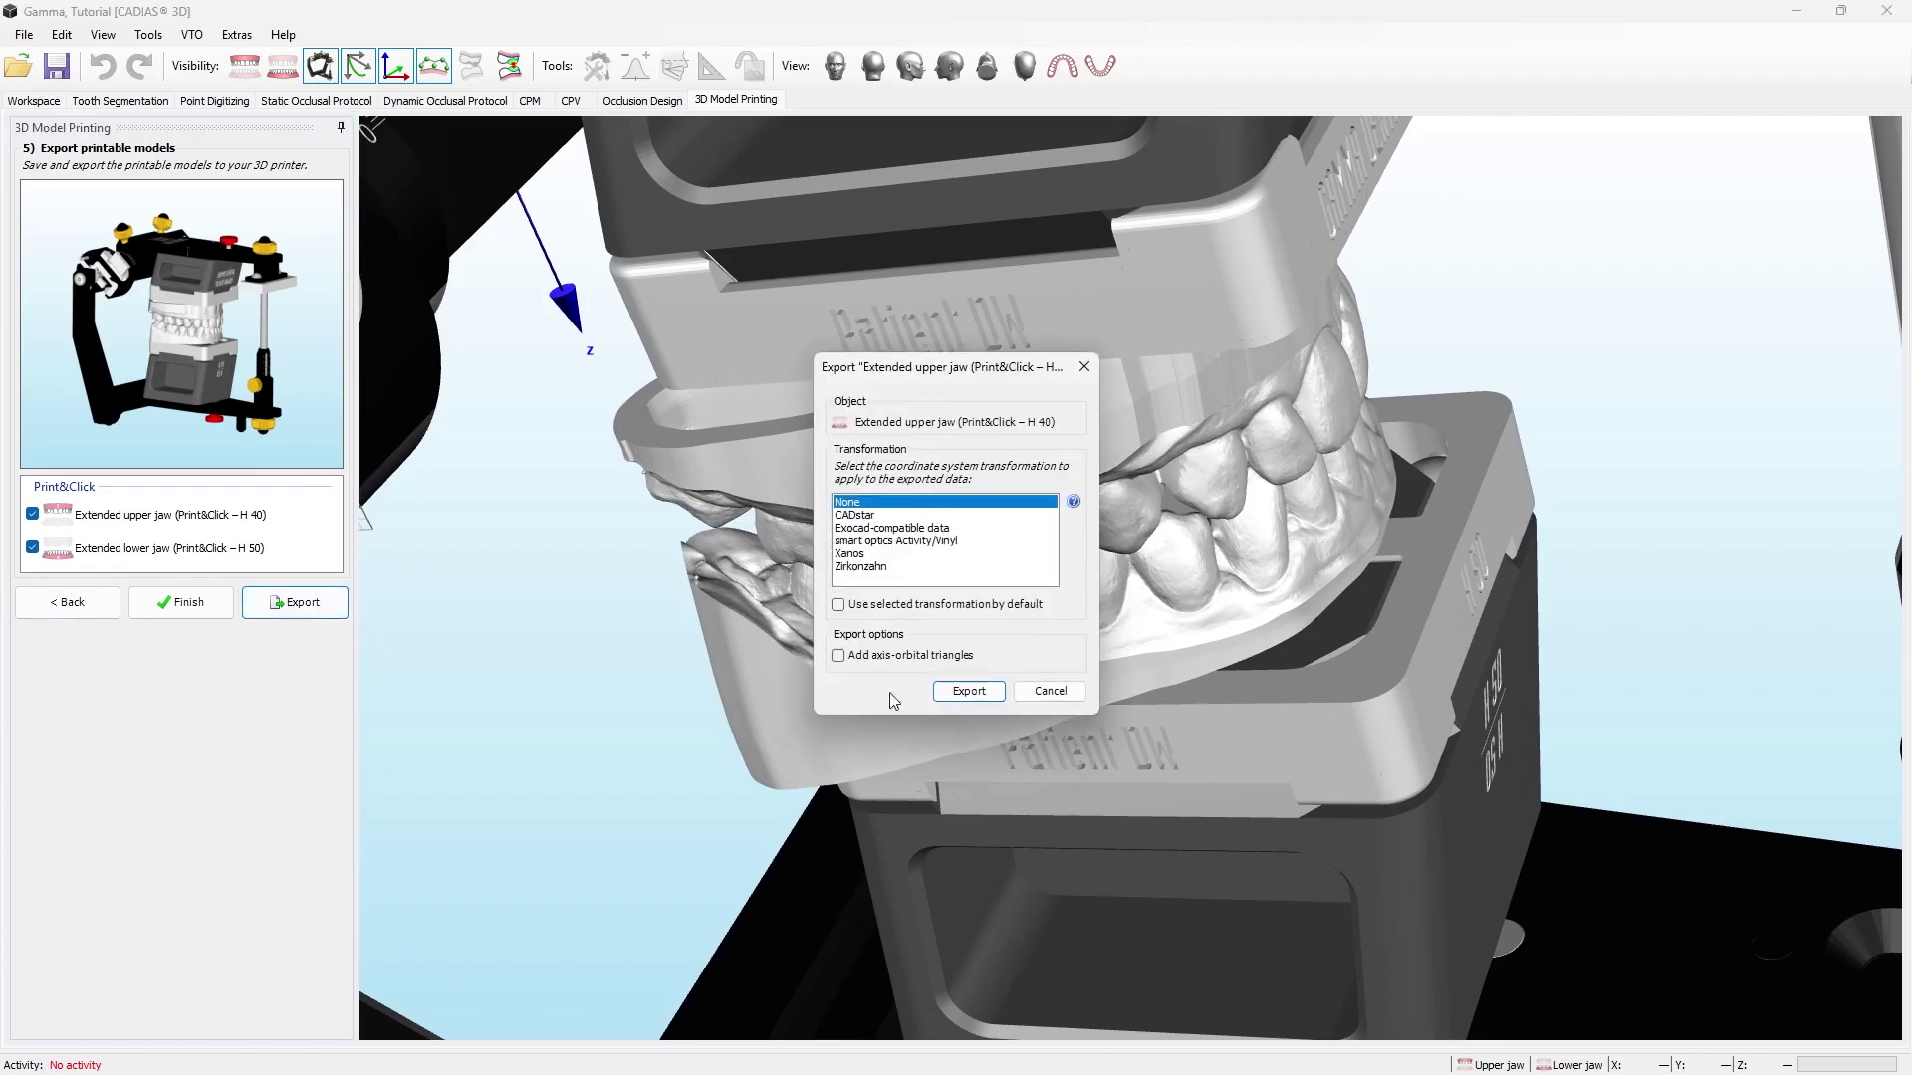
left_click(969, 690)
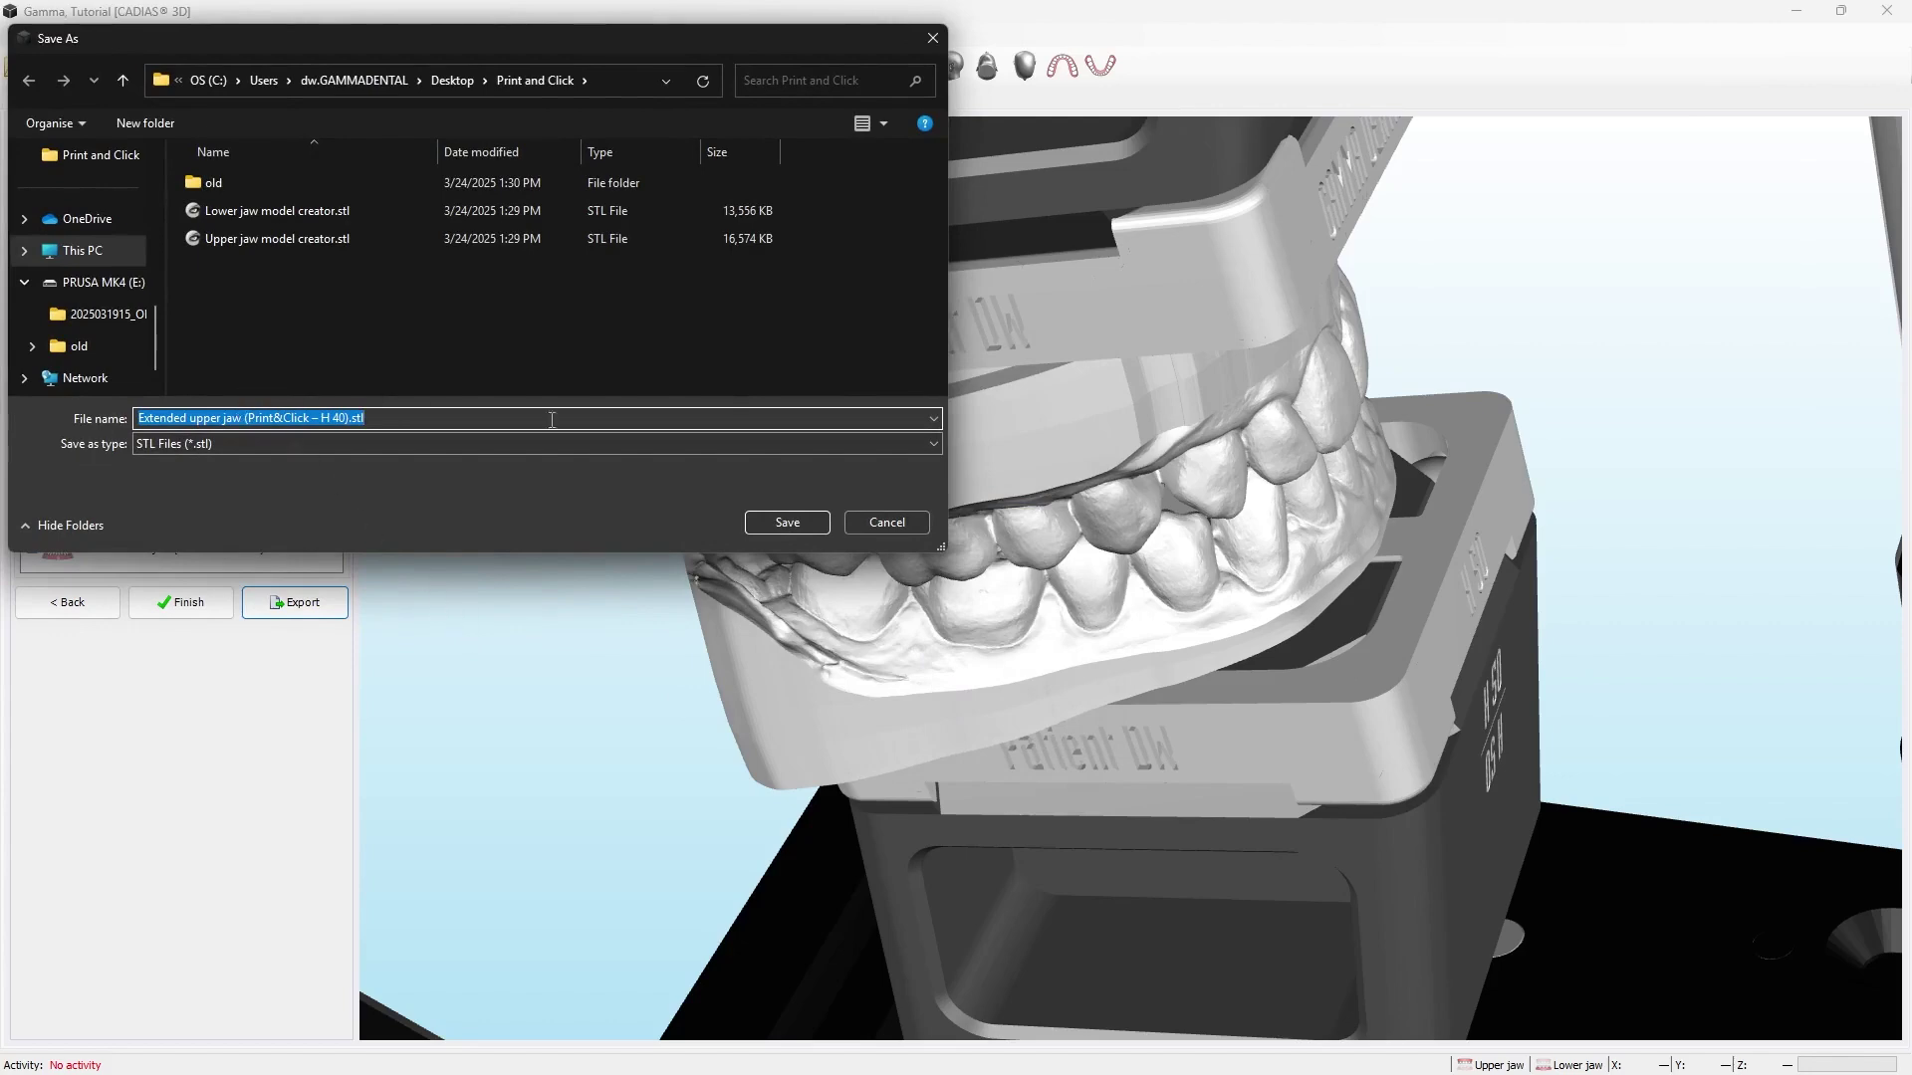
left_click(789, 520)
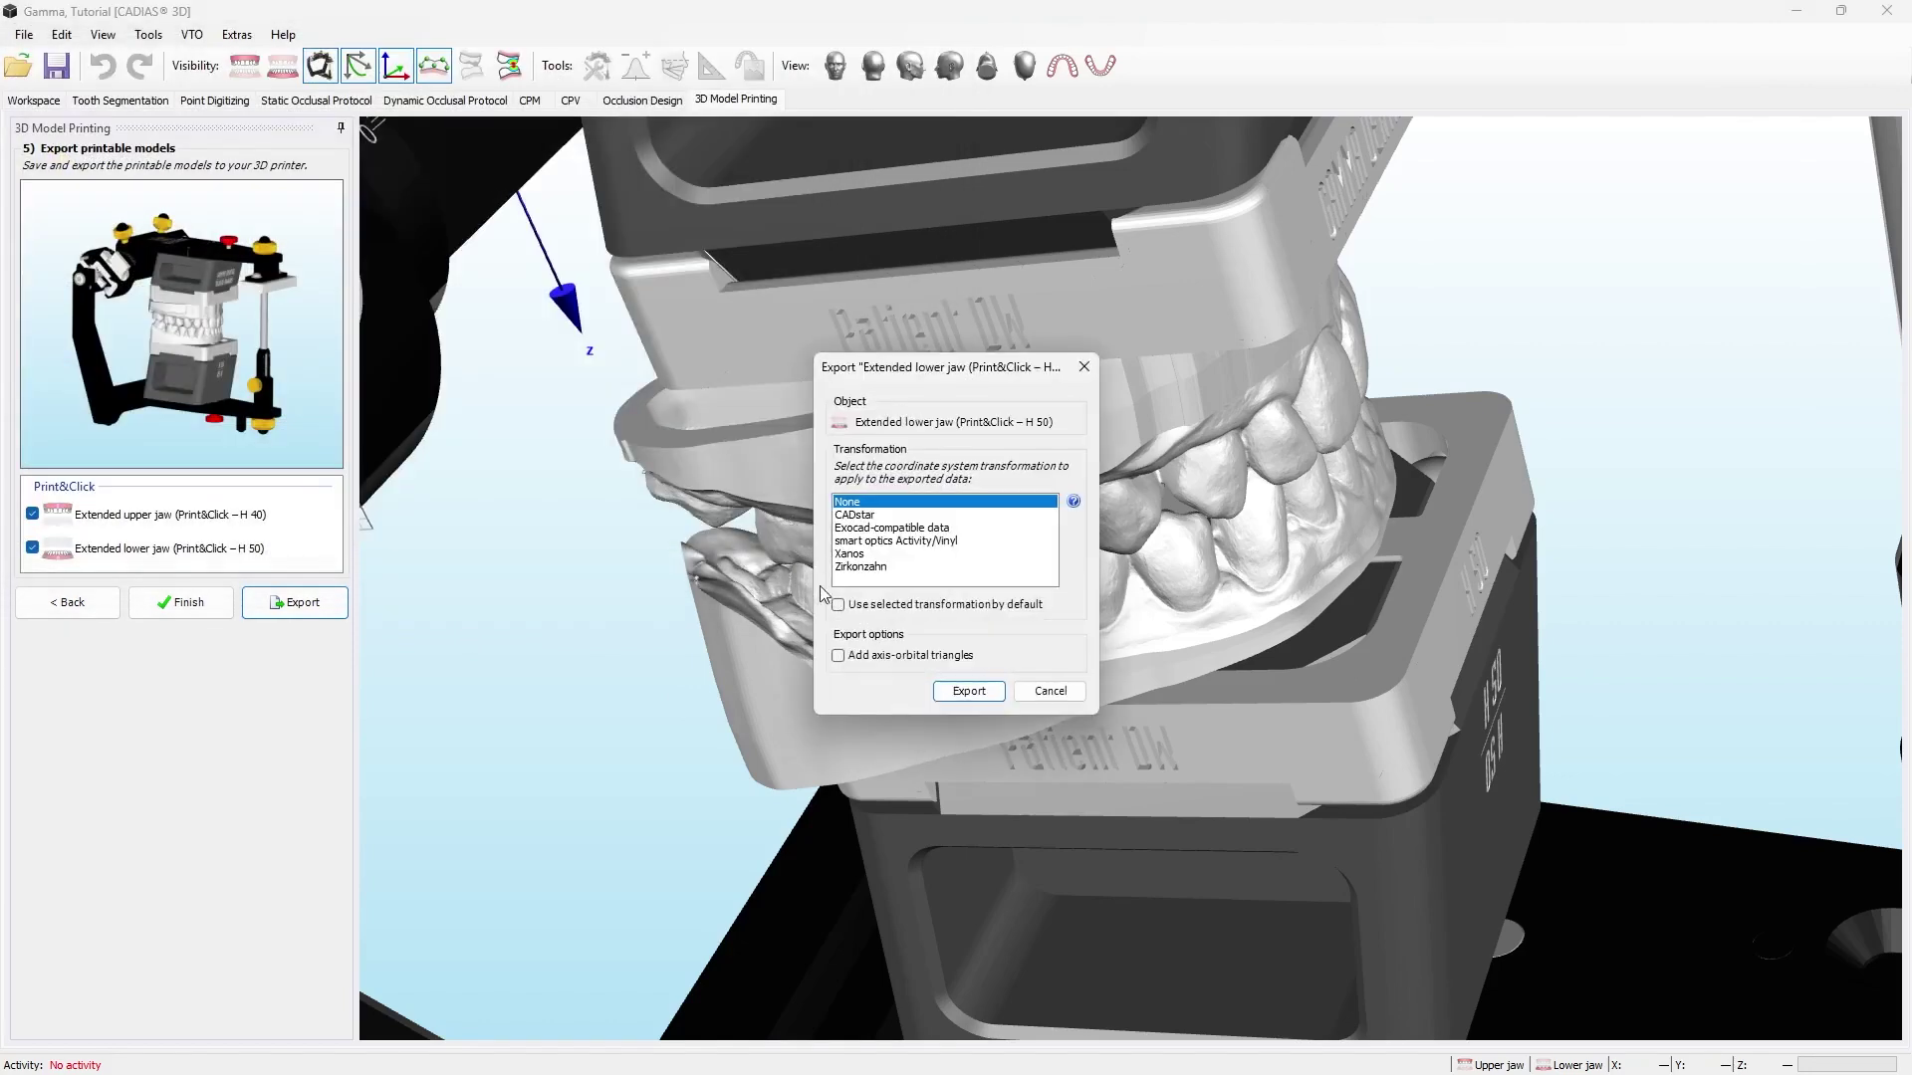
- Export the extended lower jaw (H 50) as STL the same way
left_click(970, 689)
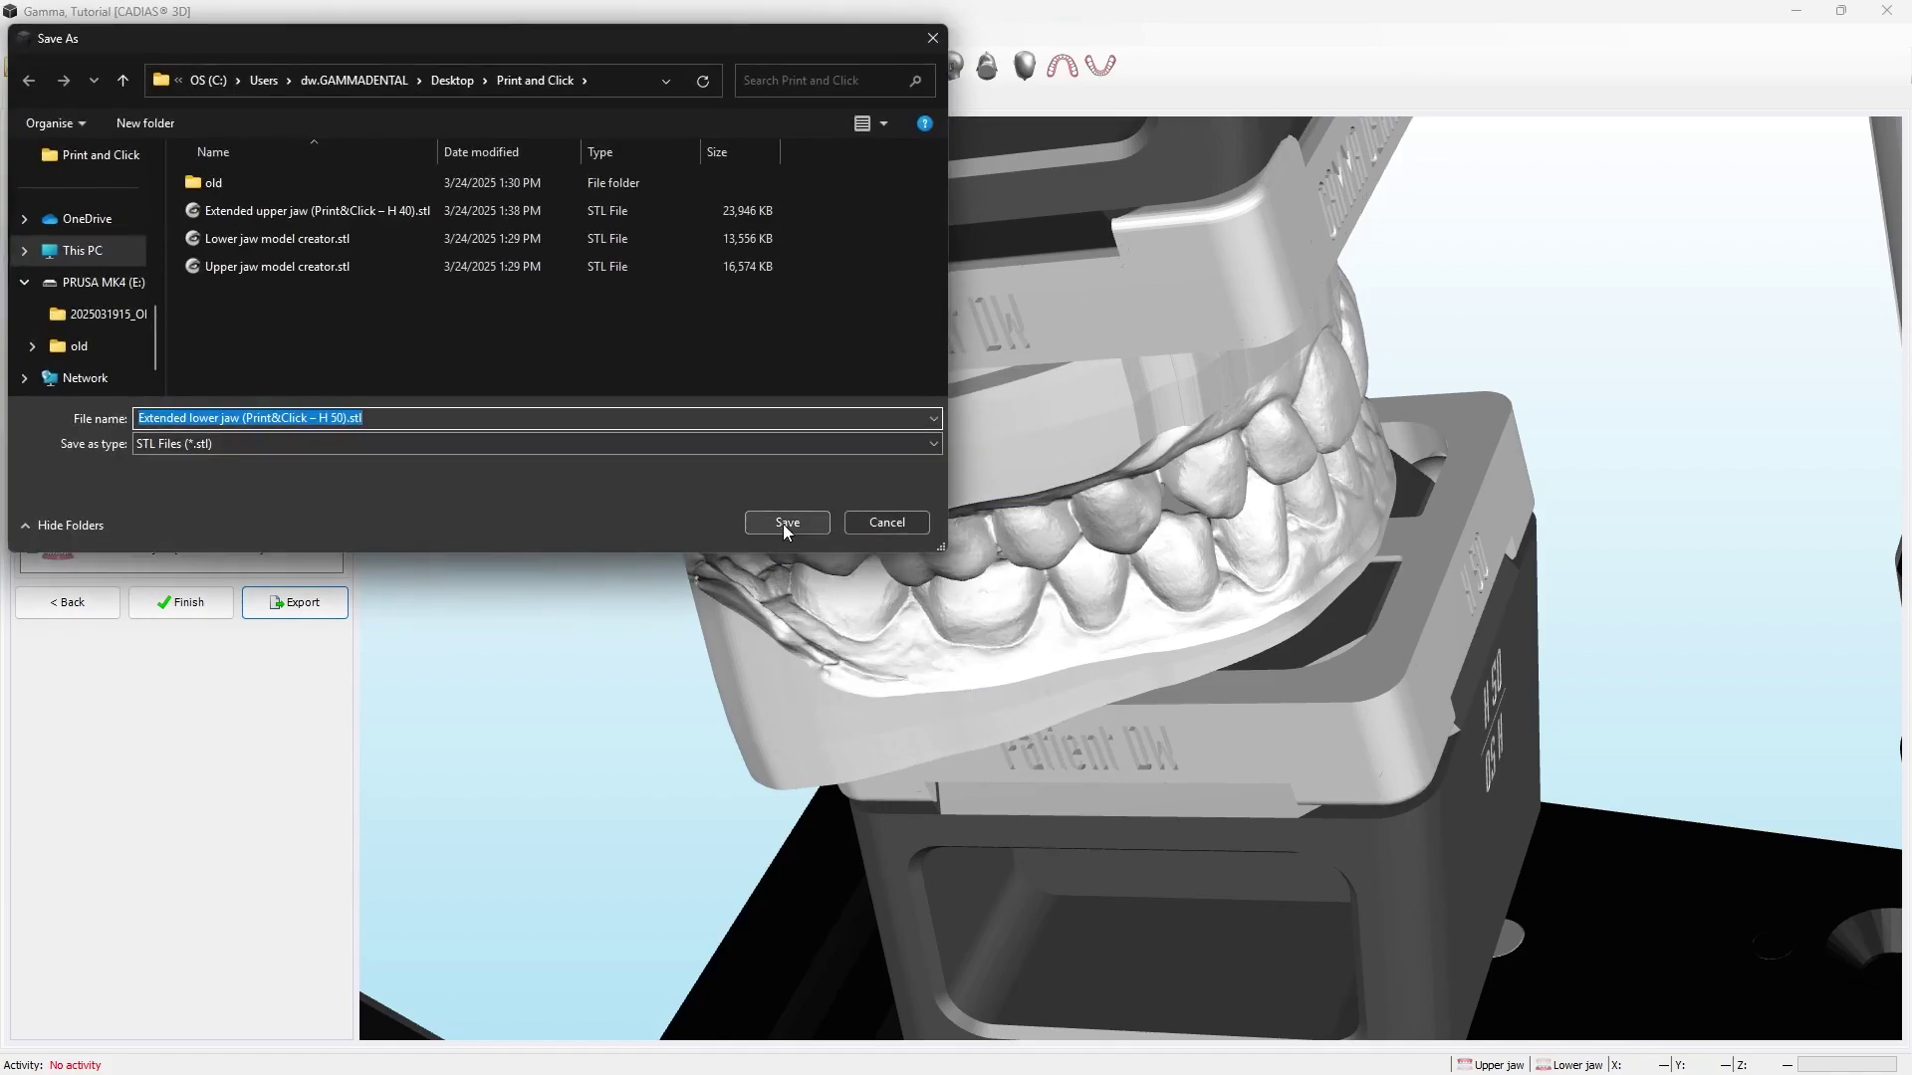
left_click(782, 524)
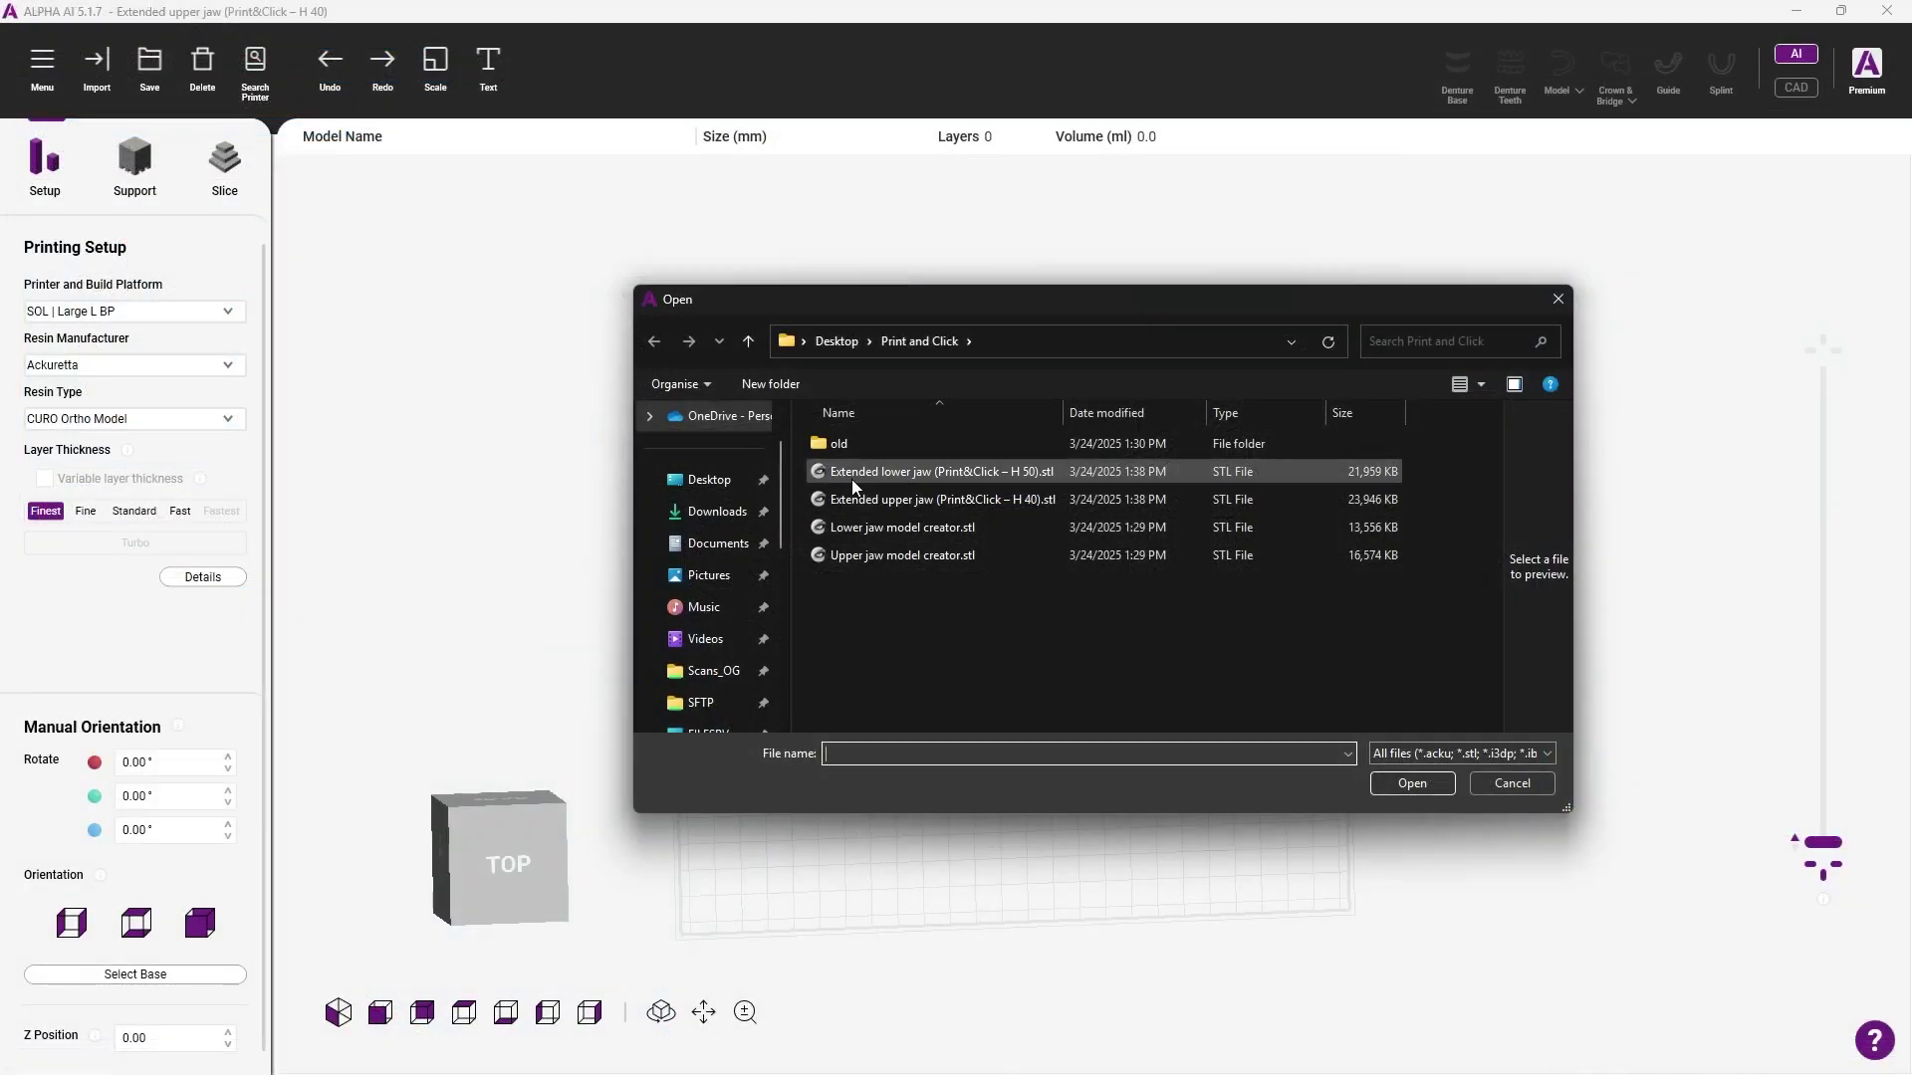
left_click(851, 476)
- Import both extended jaw STL files, flip the lower jaw 180°, and select both models
left_click(876, 500, "ctrl")
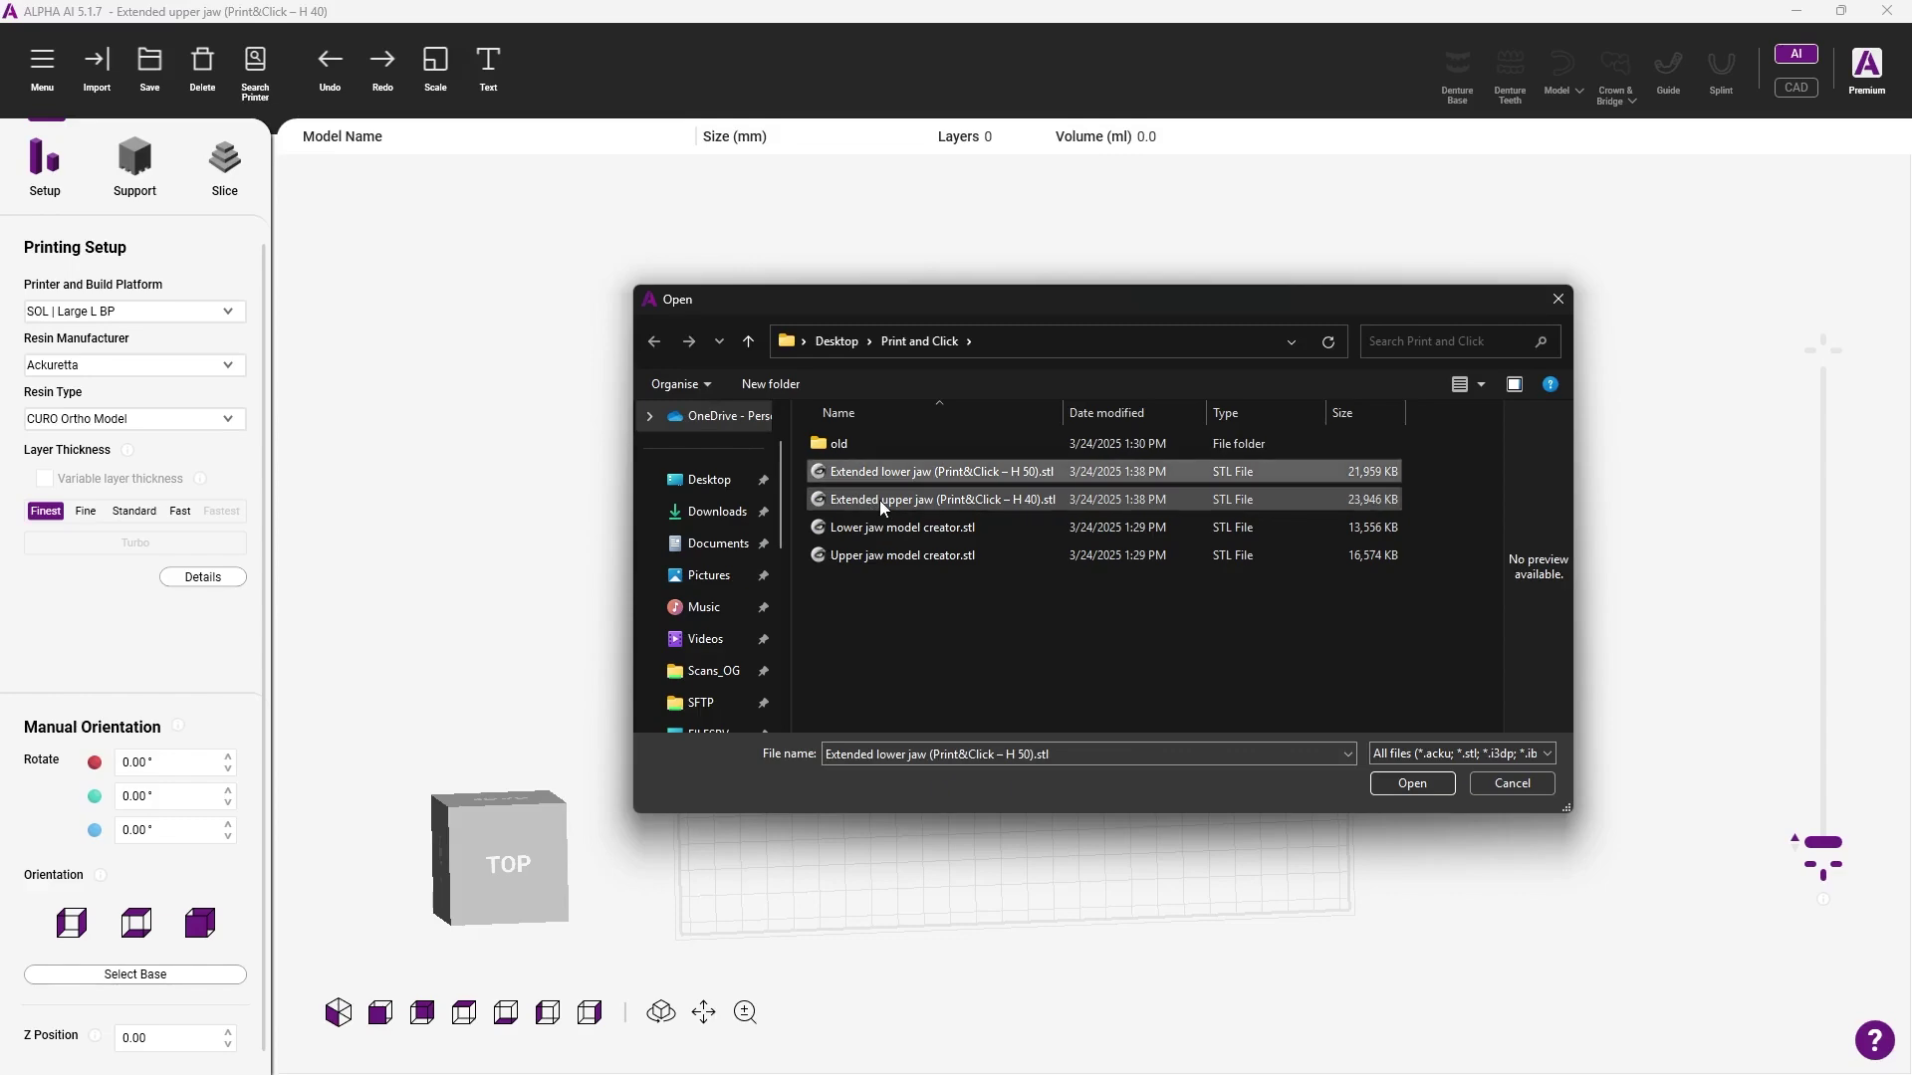
left_click(1439, 785)
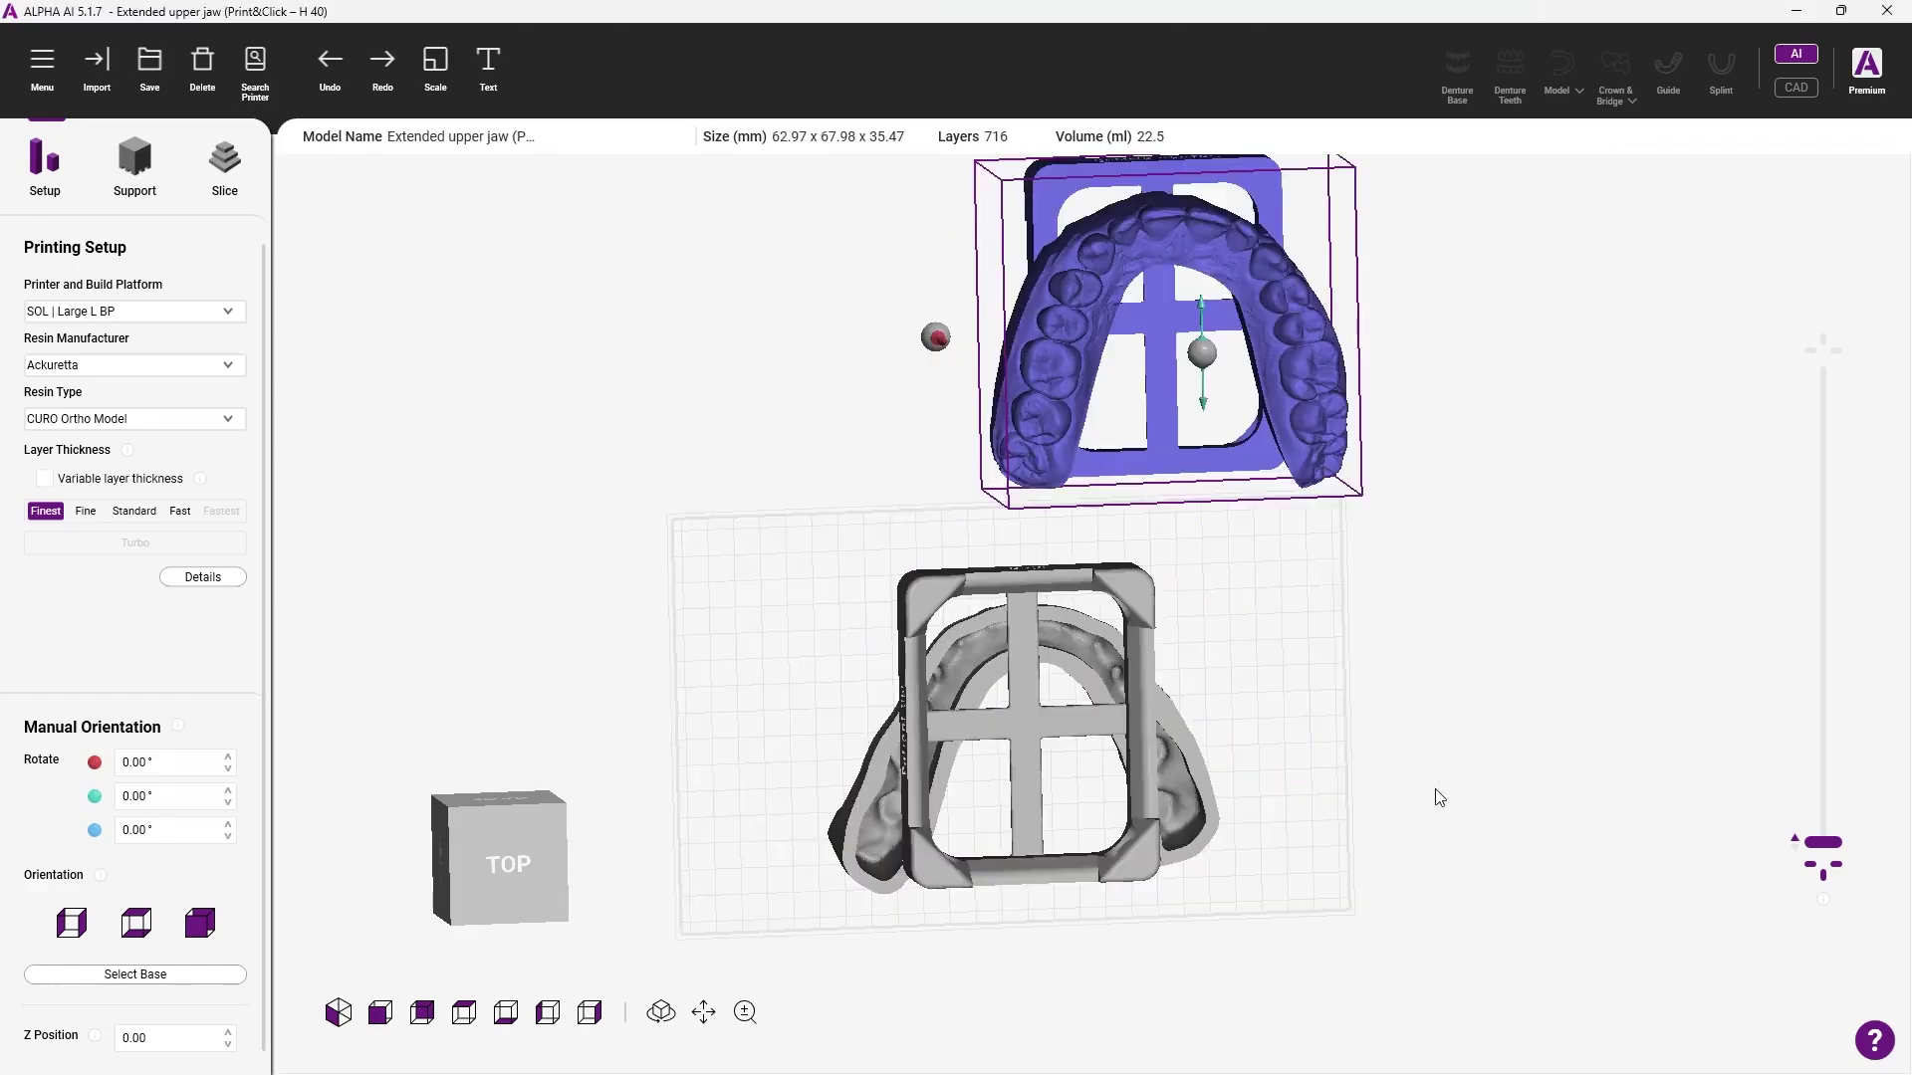
left_click(1063, 726)
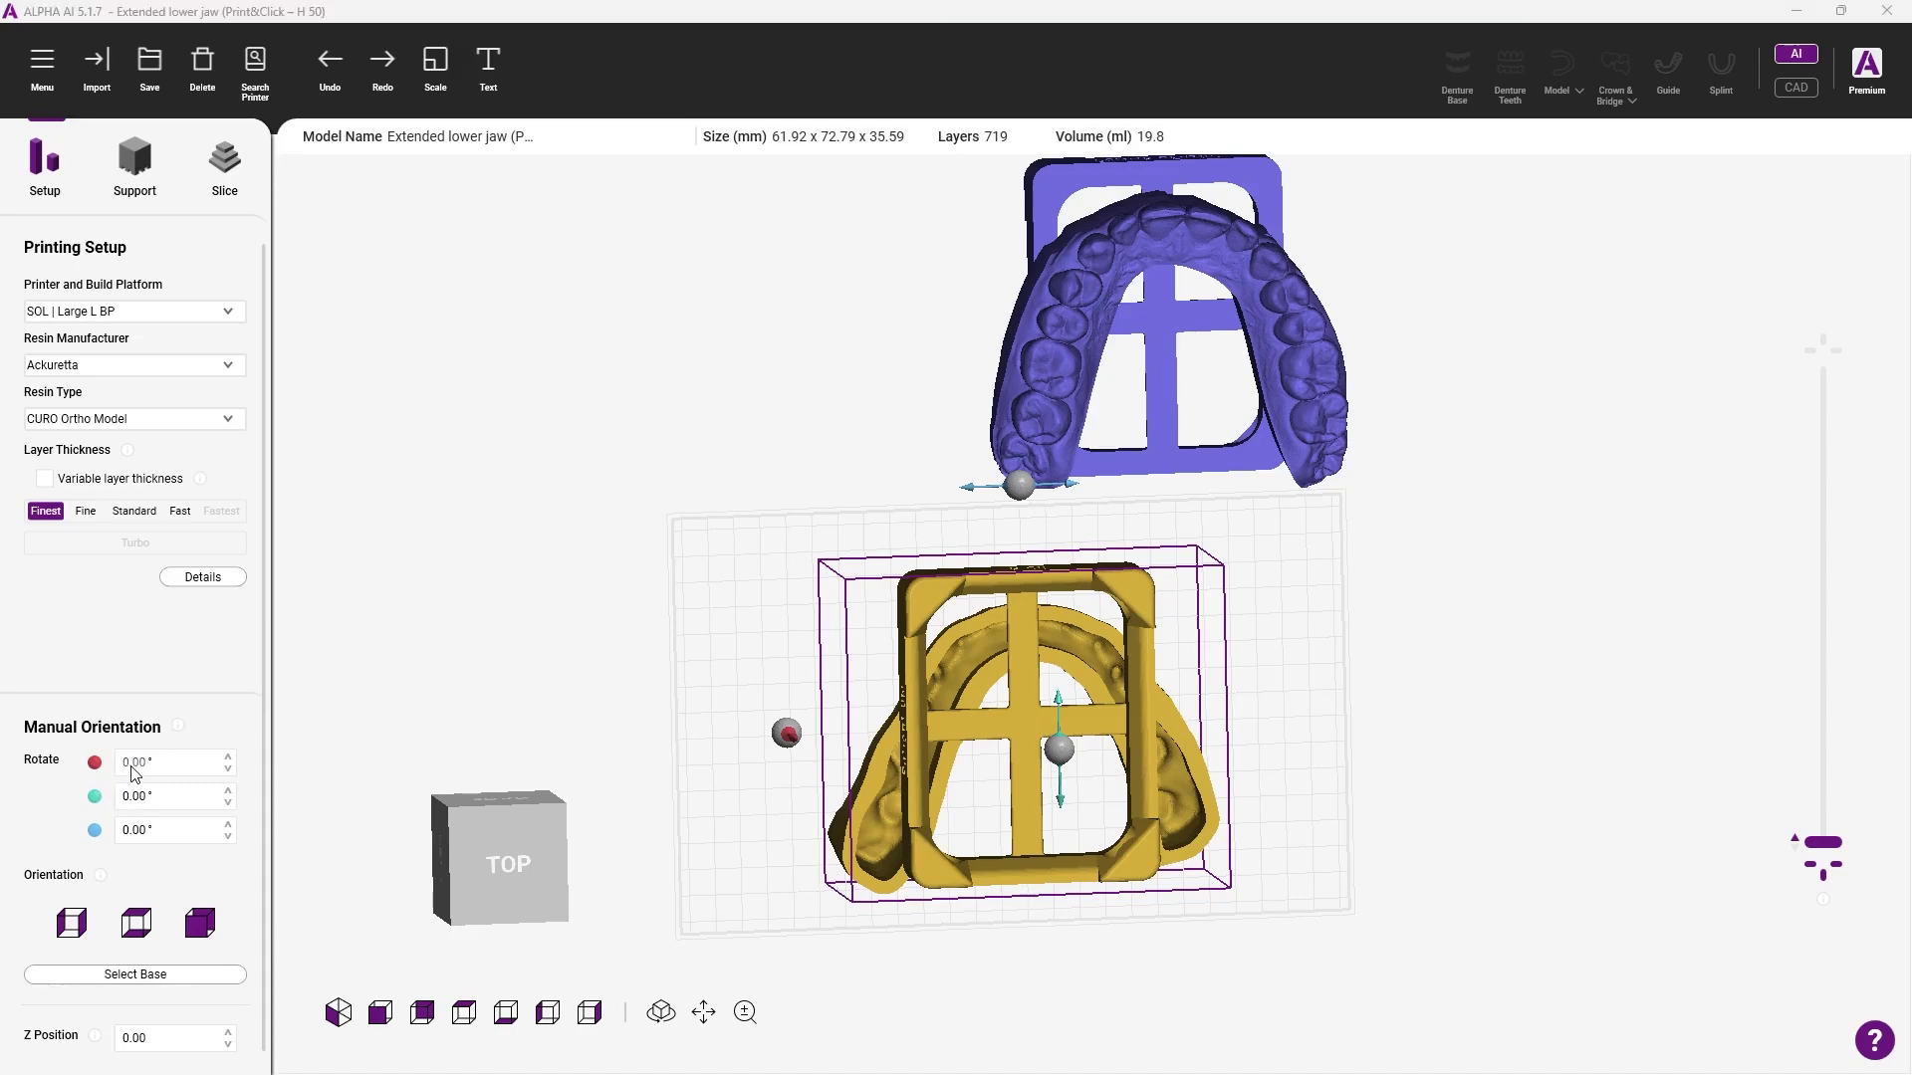
key("Return")
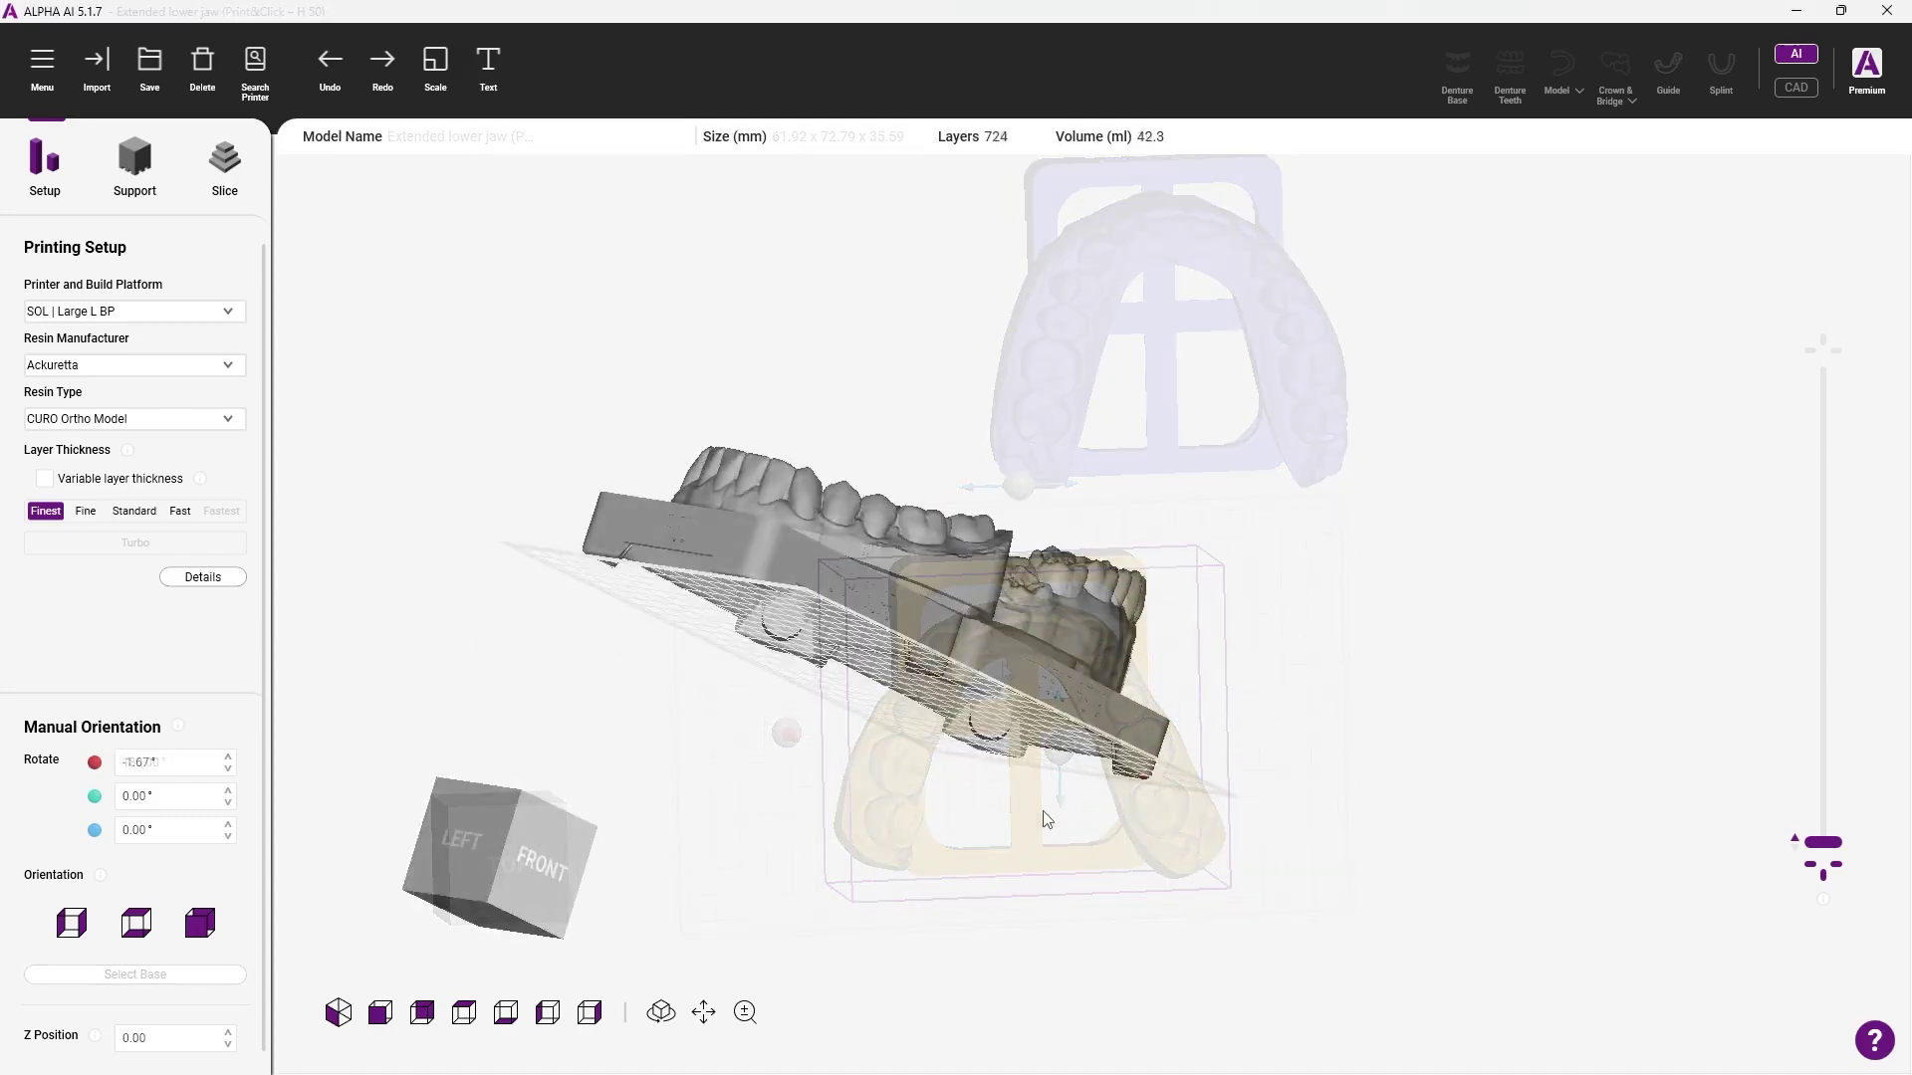
left_click(677, 655)
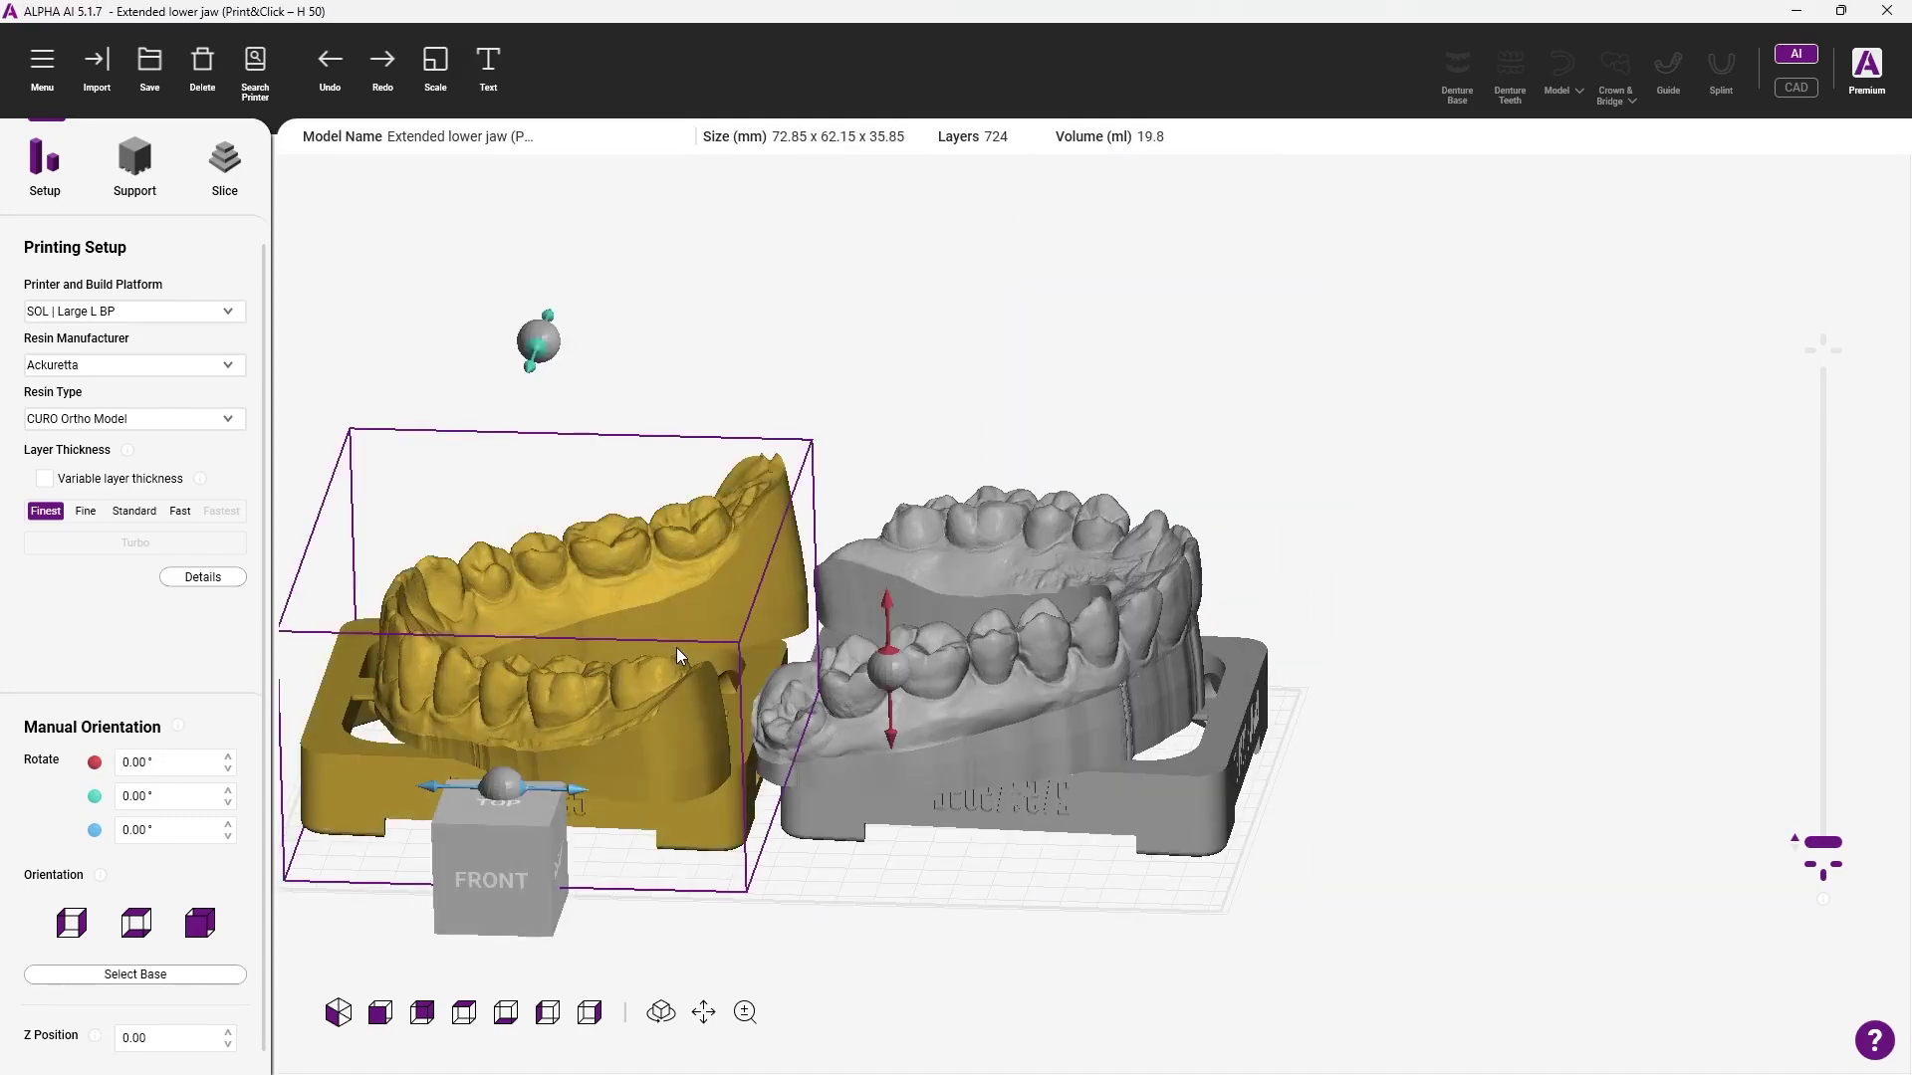
left_click(1039, 651, "ctrl")
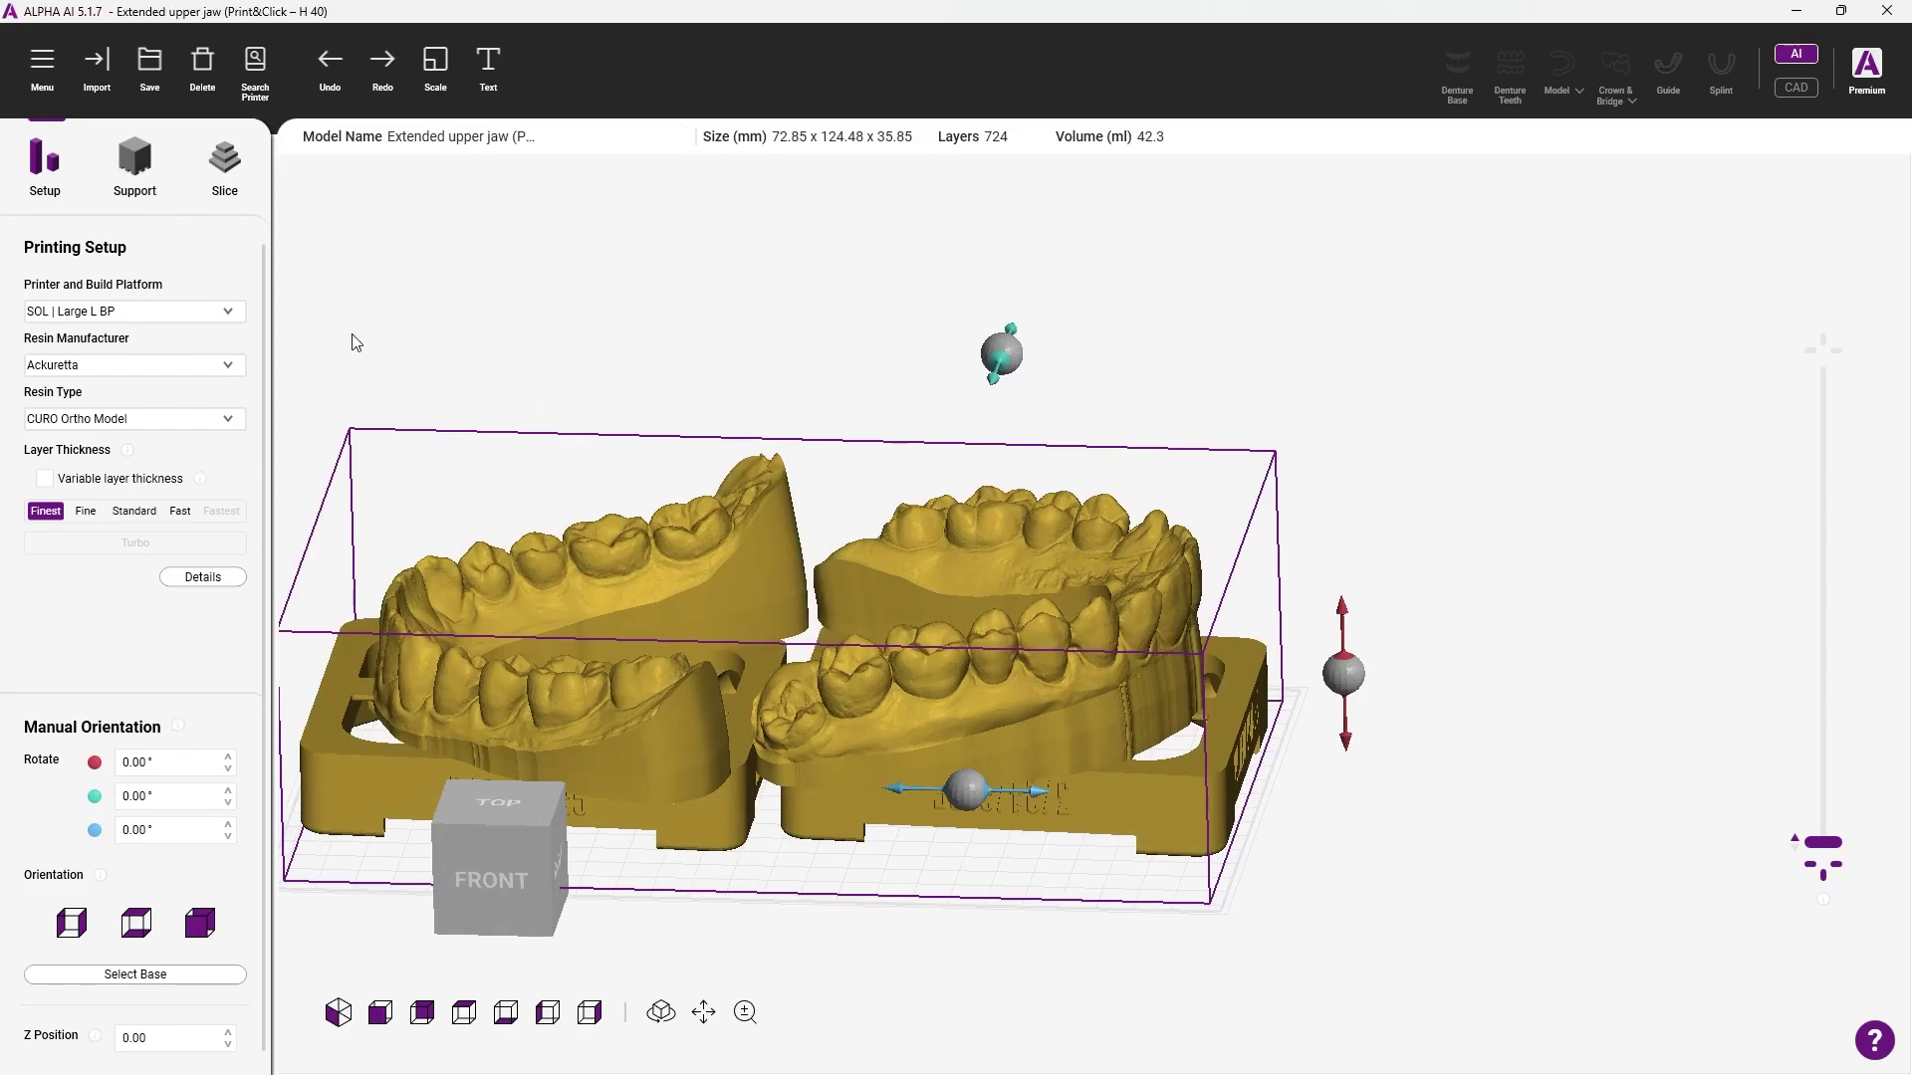
- Generate automatic tree-style supports under both jaw models
left_click(138, 164)
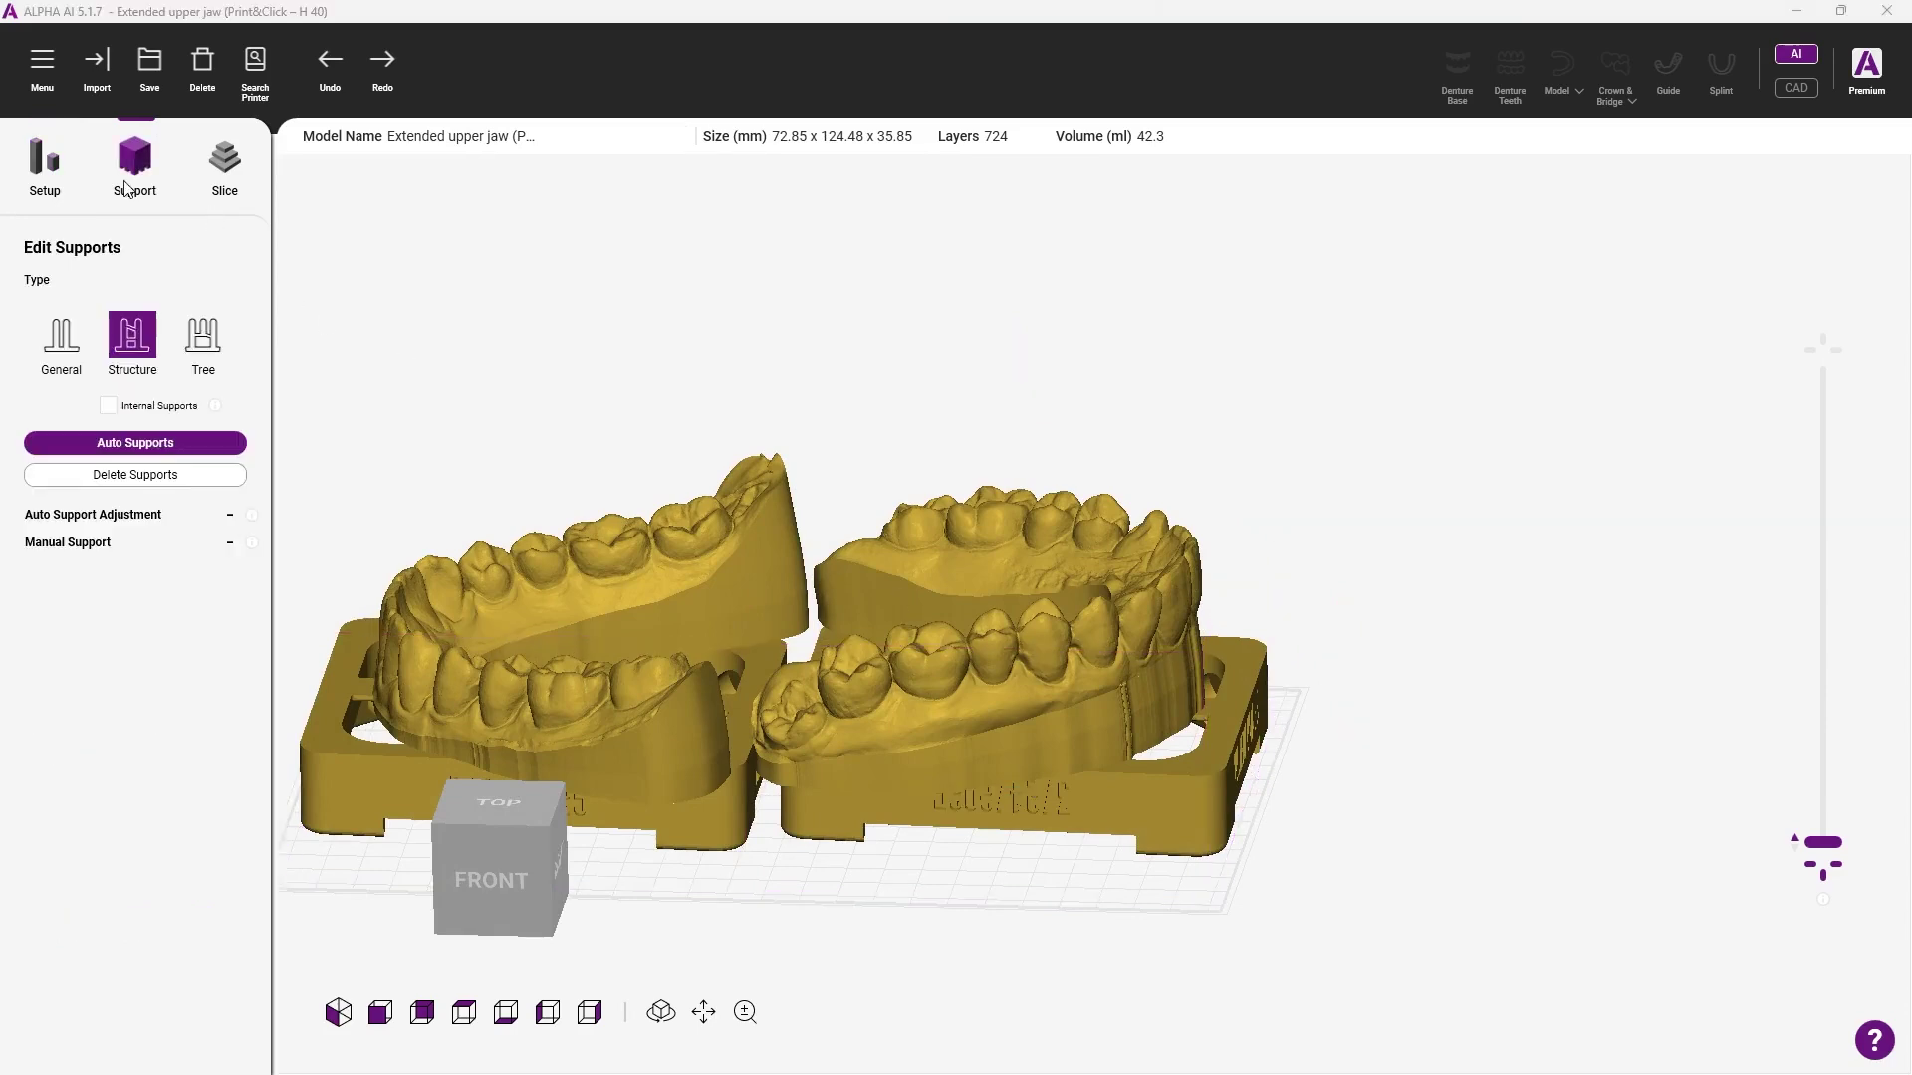
left_click(203, 341)
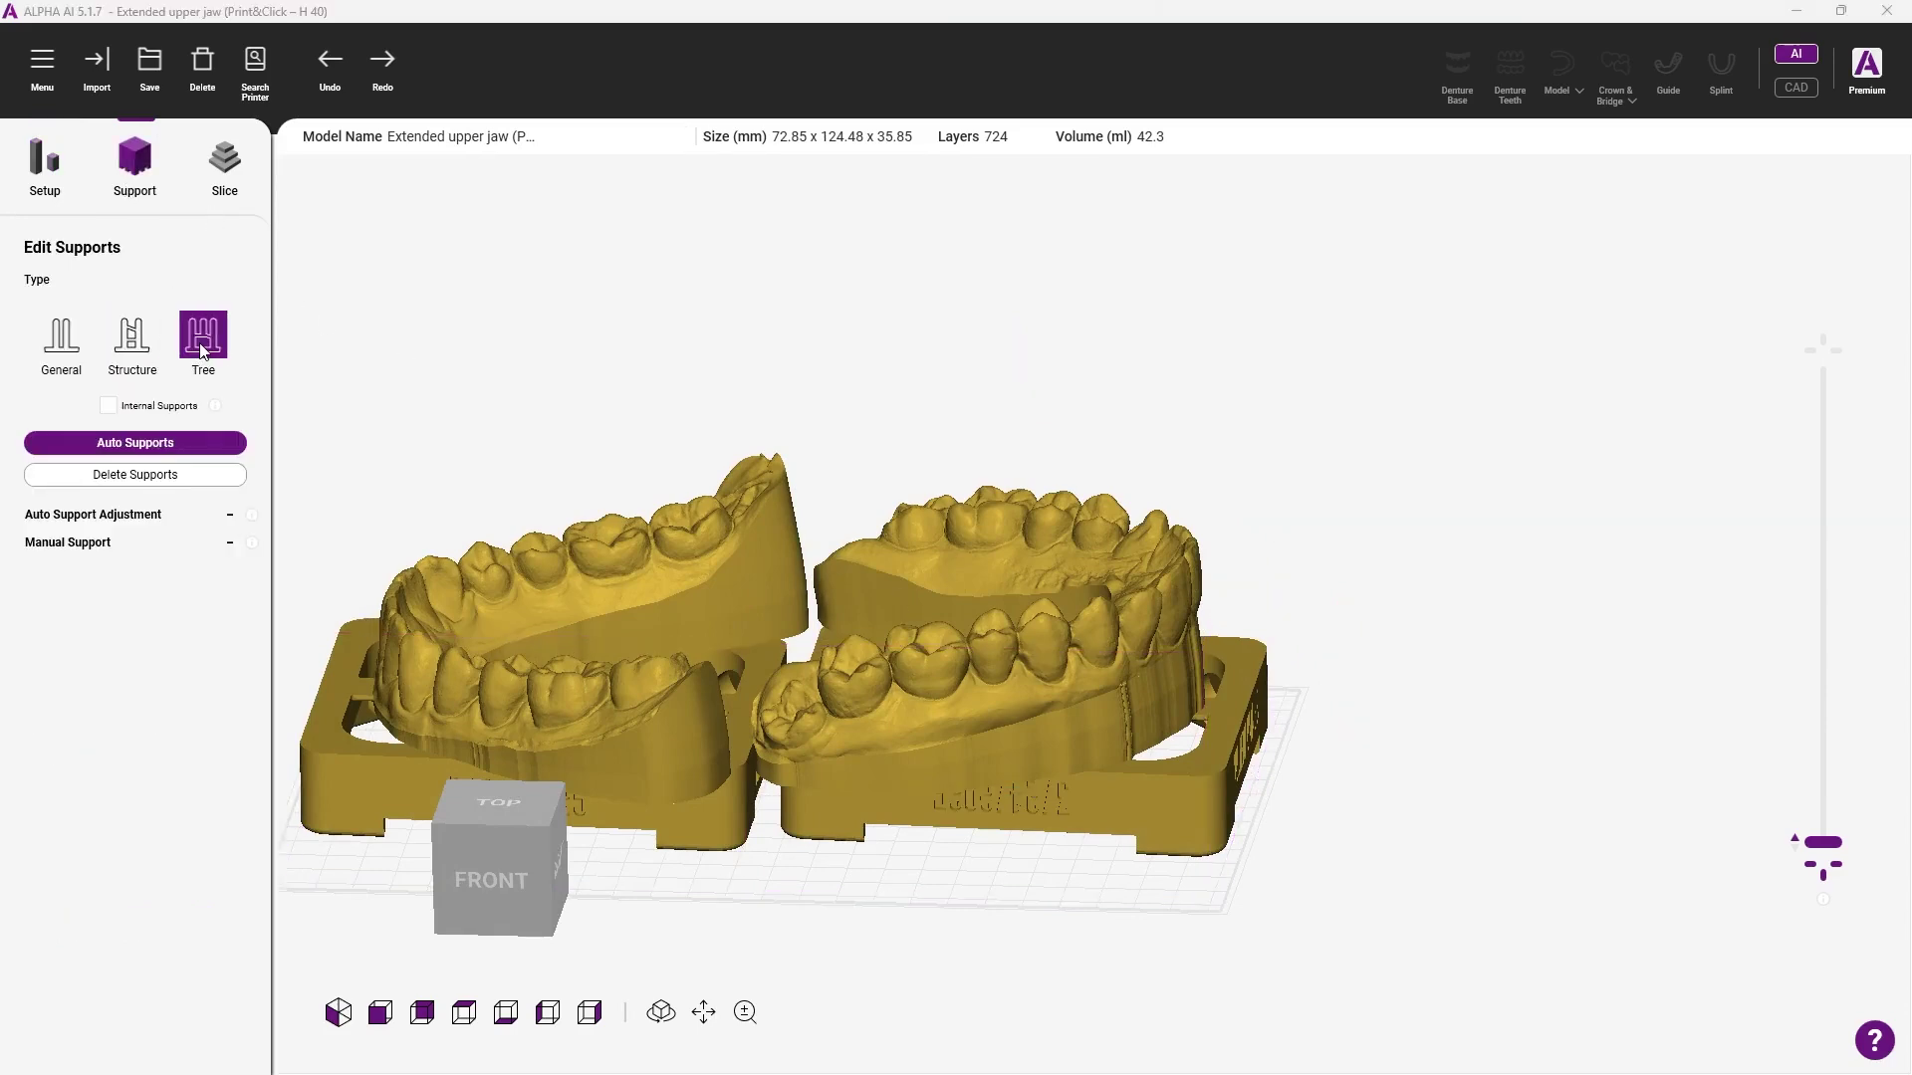
left_click(175, 448)
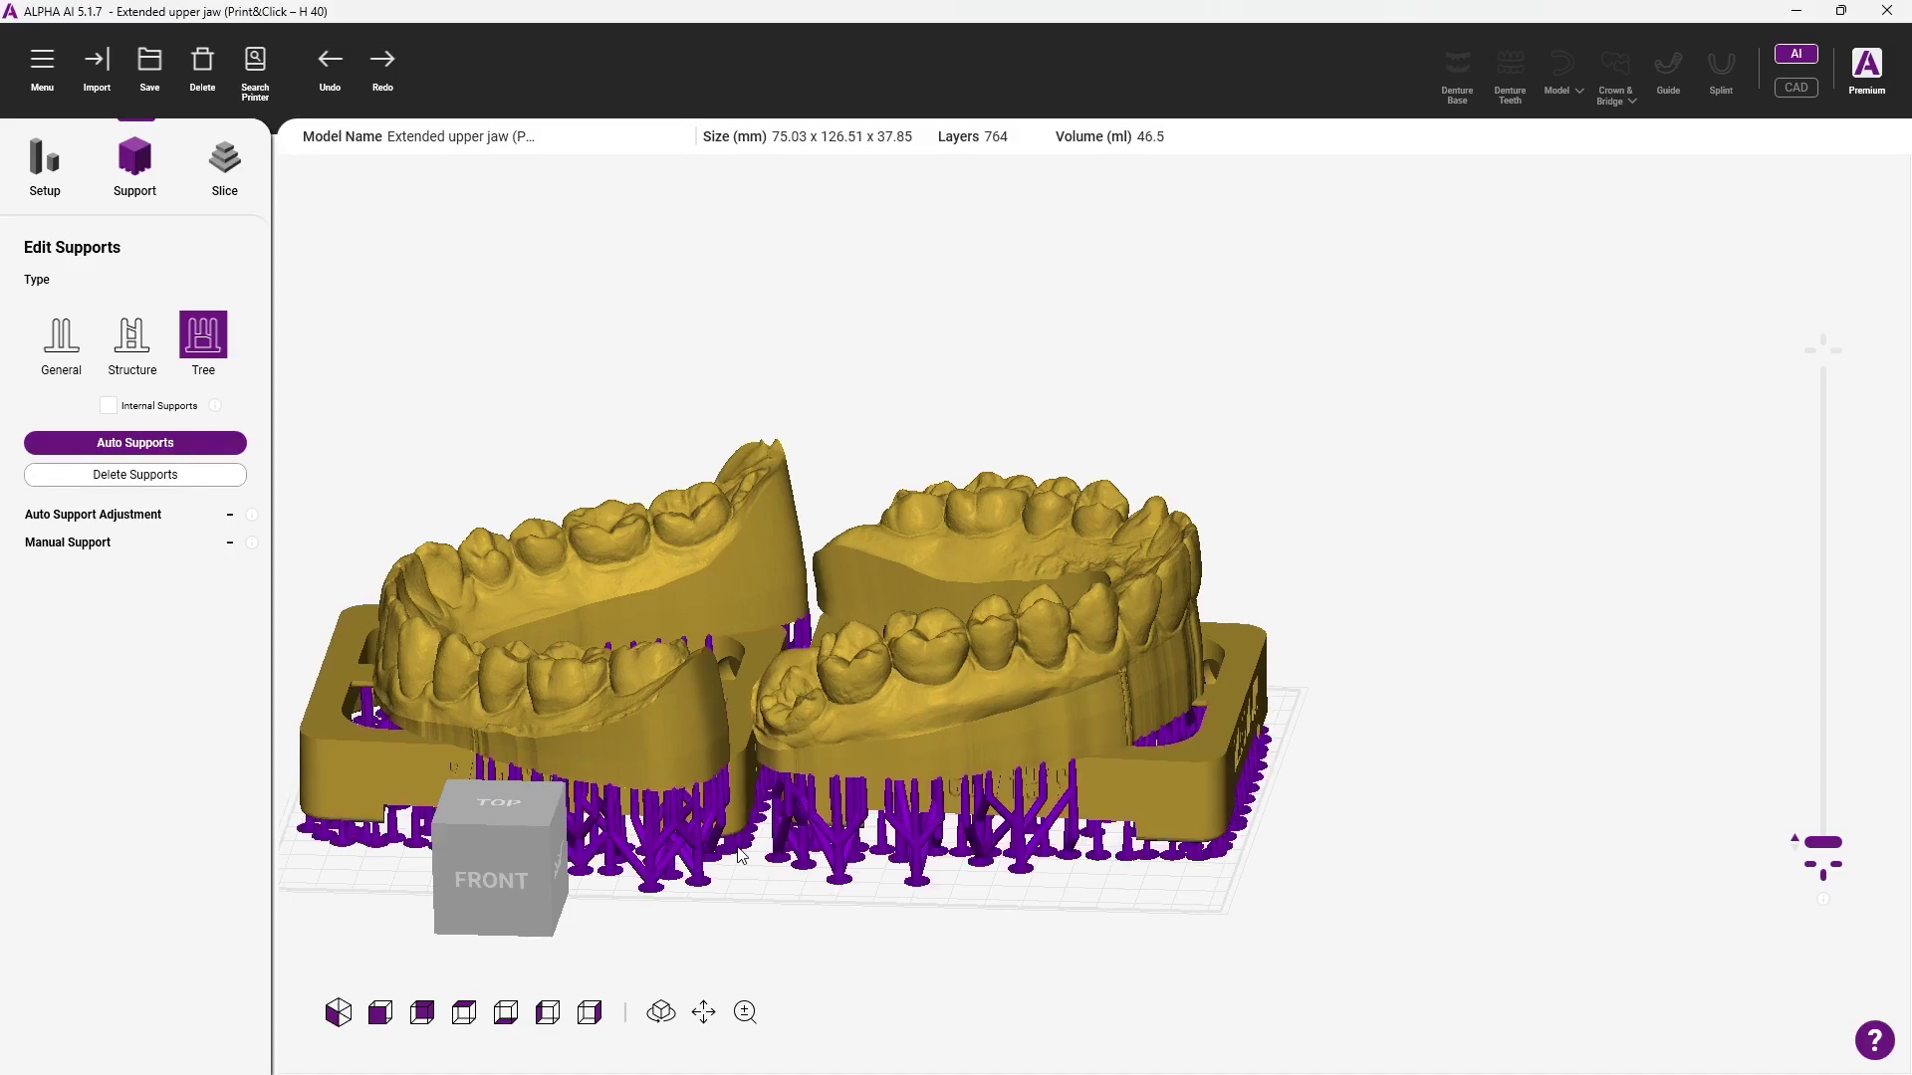
- Inspect the tree supports from a tilted underside view, then bring up the slicing settings
left_click_drag(741, 856, 823, 515)
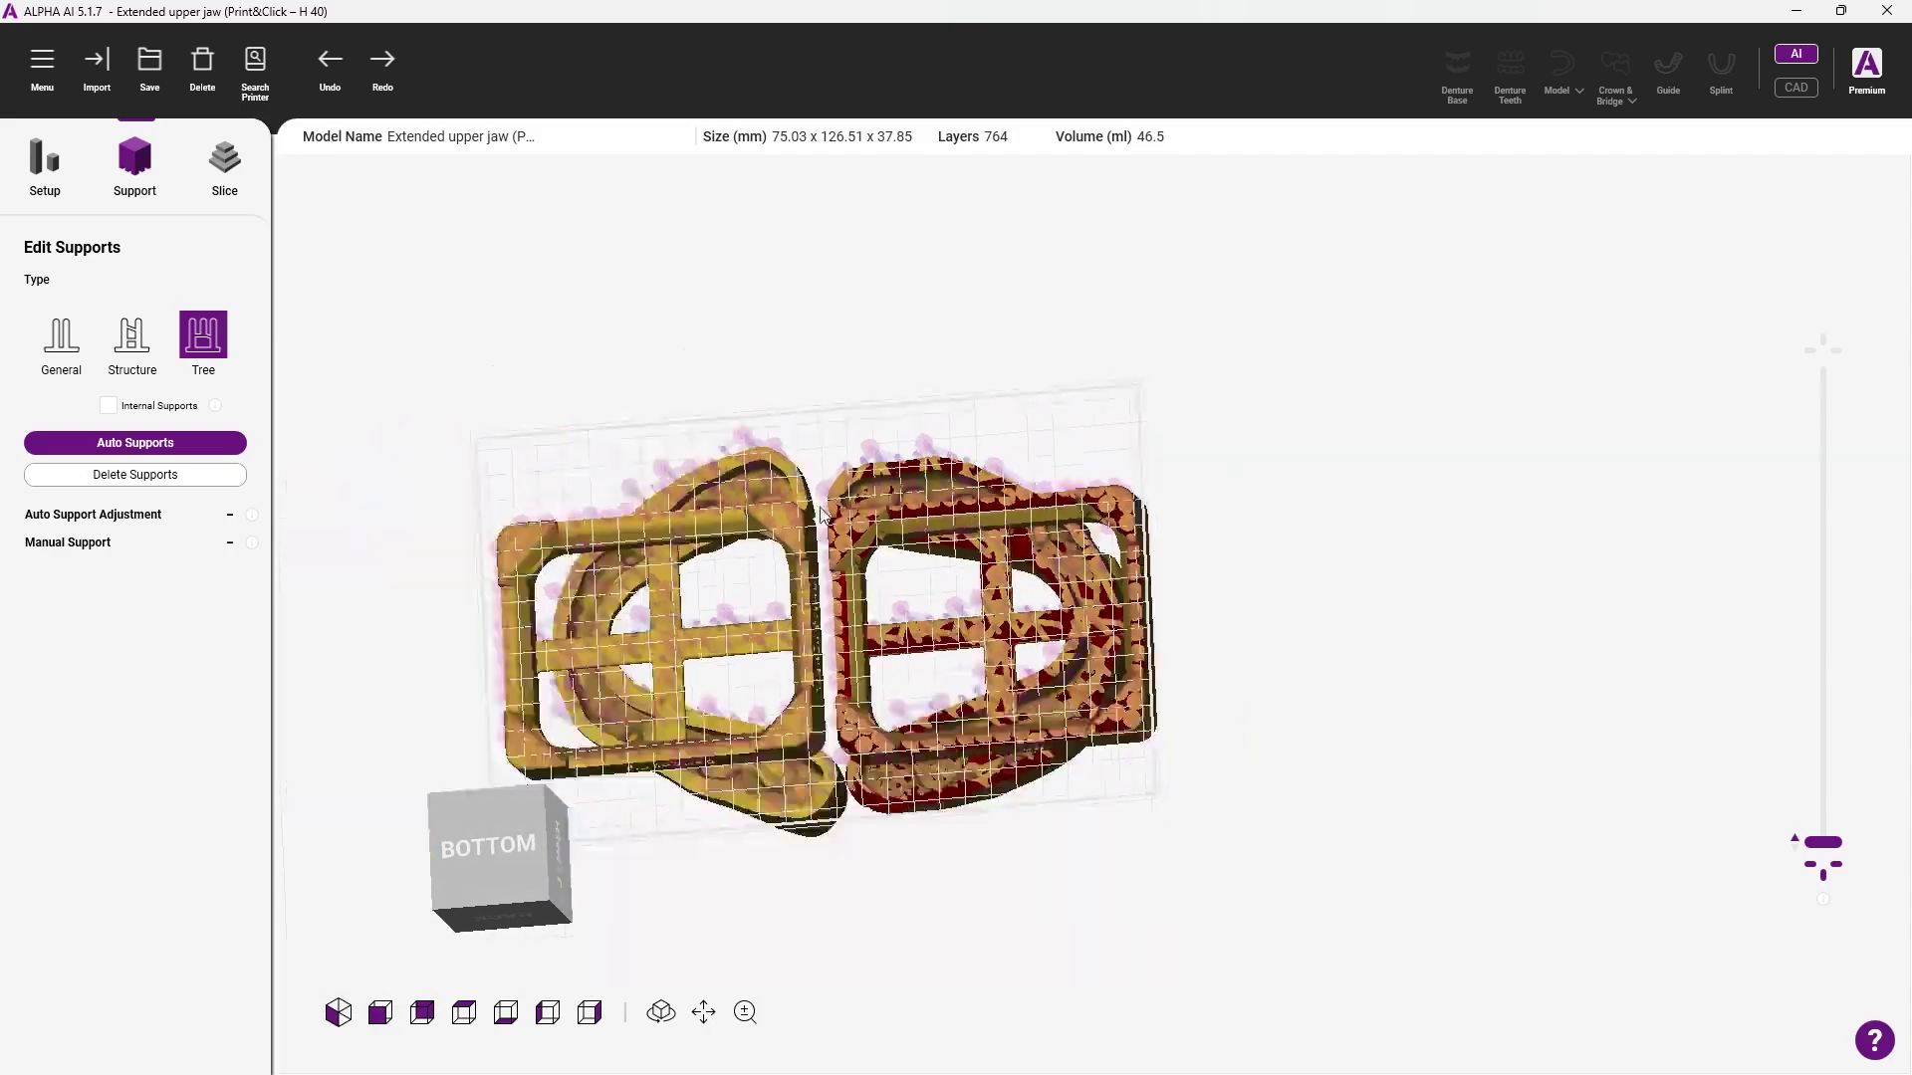
scroll(822, 515, "up", 6)
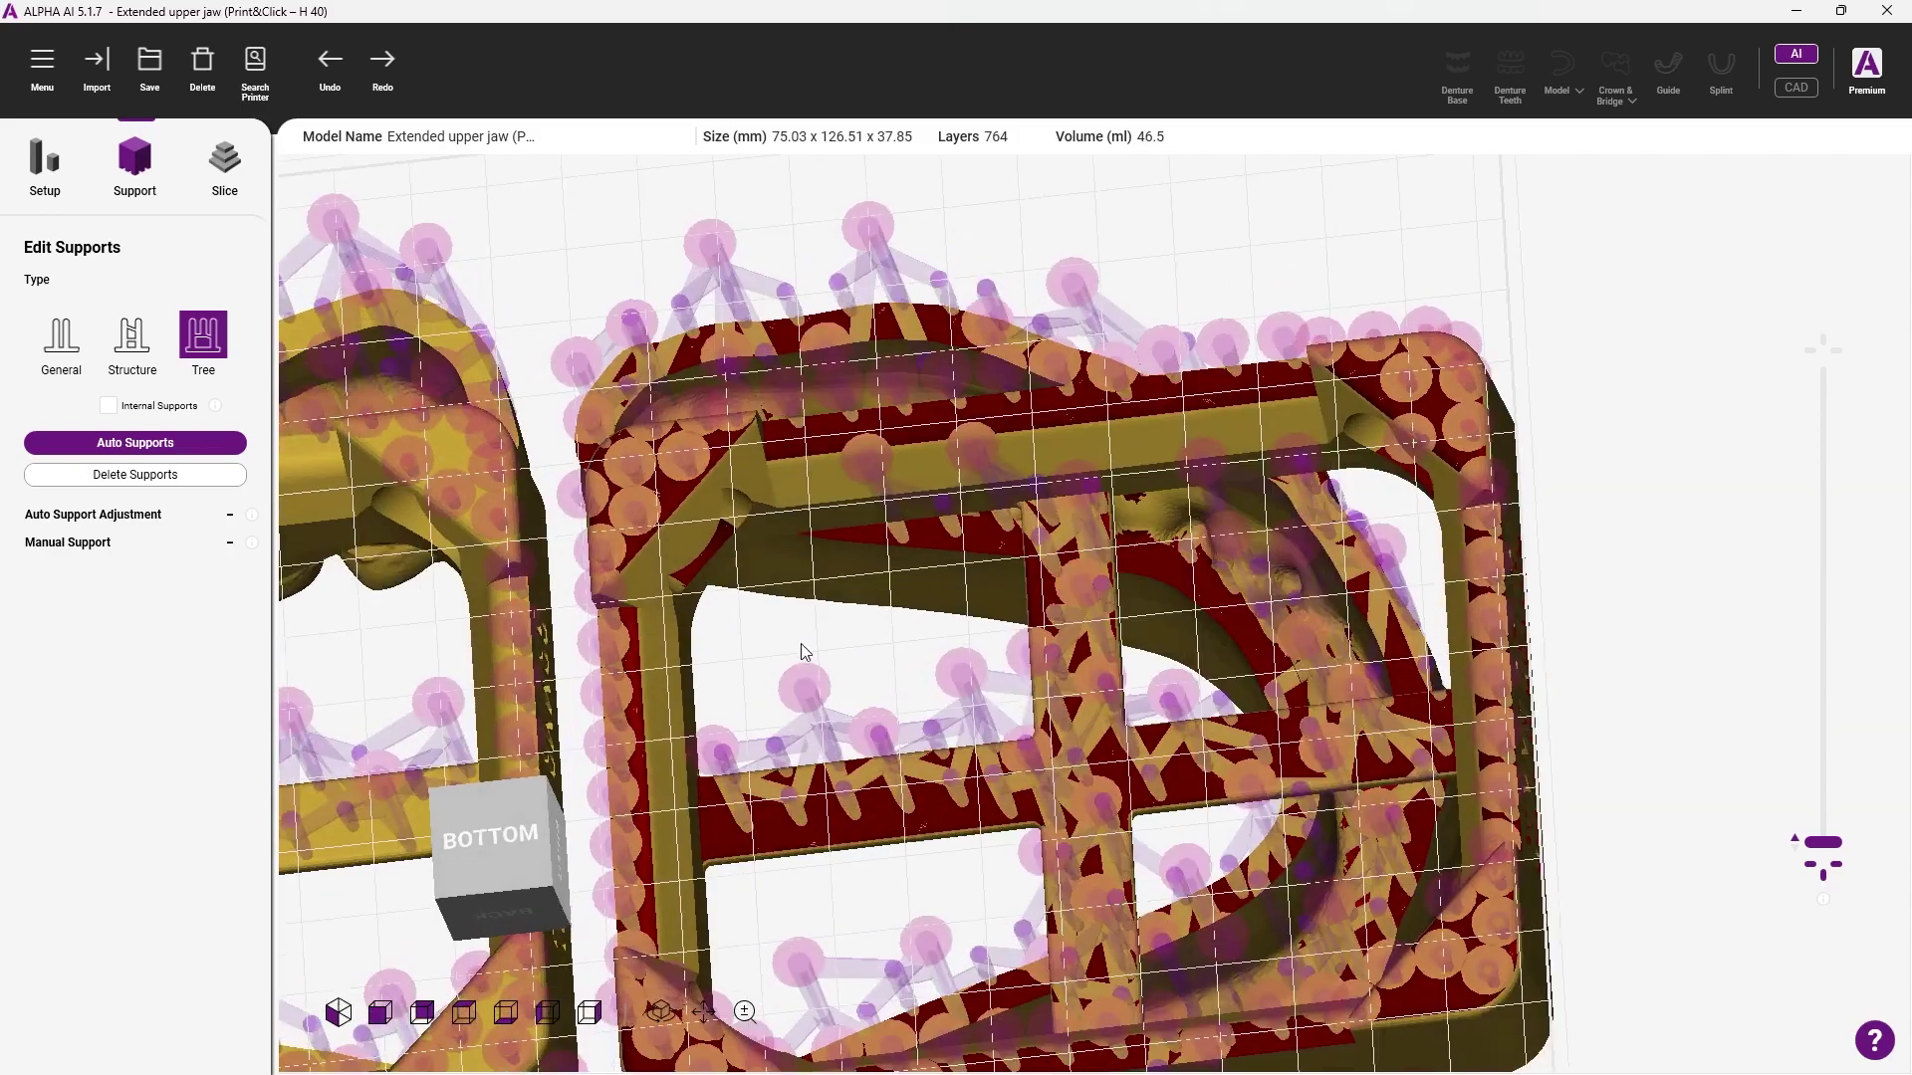
left_click_drag(805, 653, 614, 576)
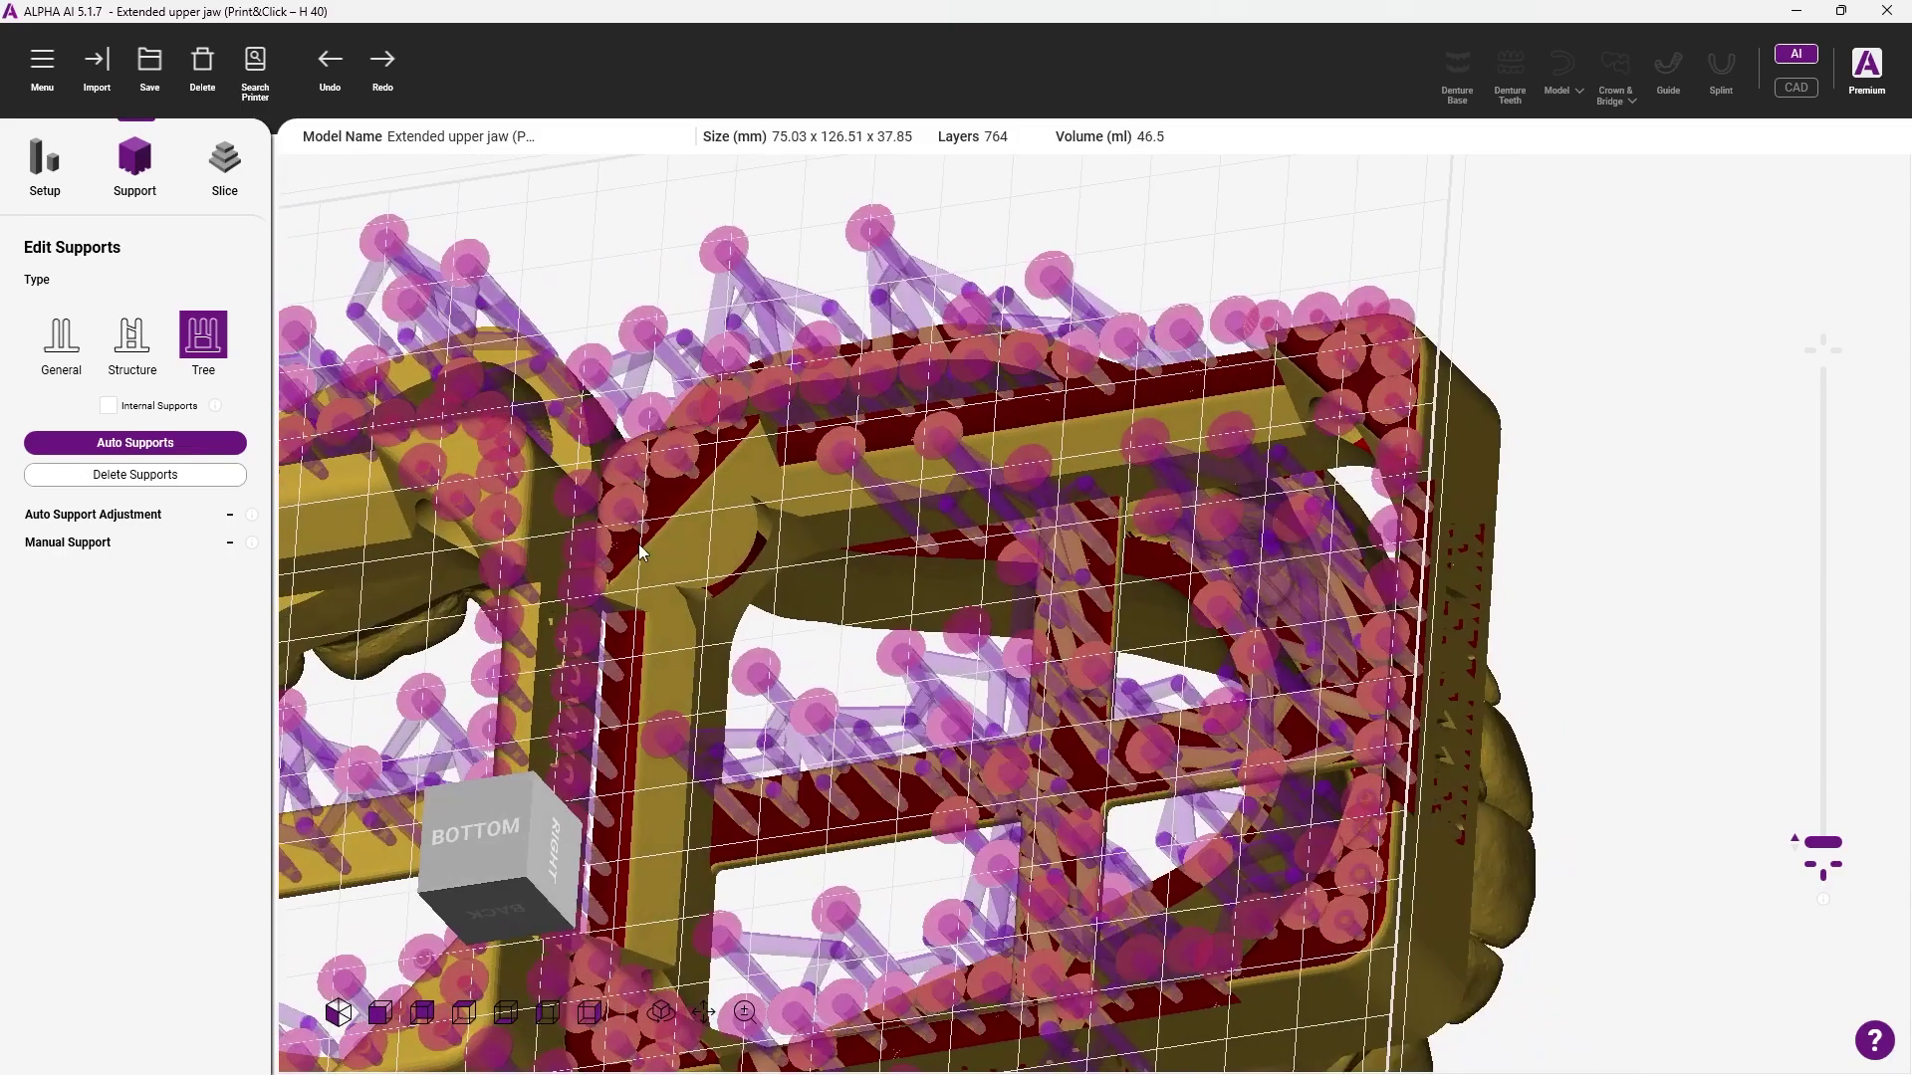
left_click(339, 1013)
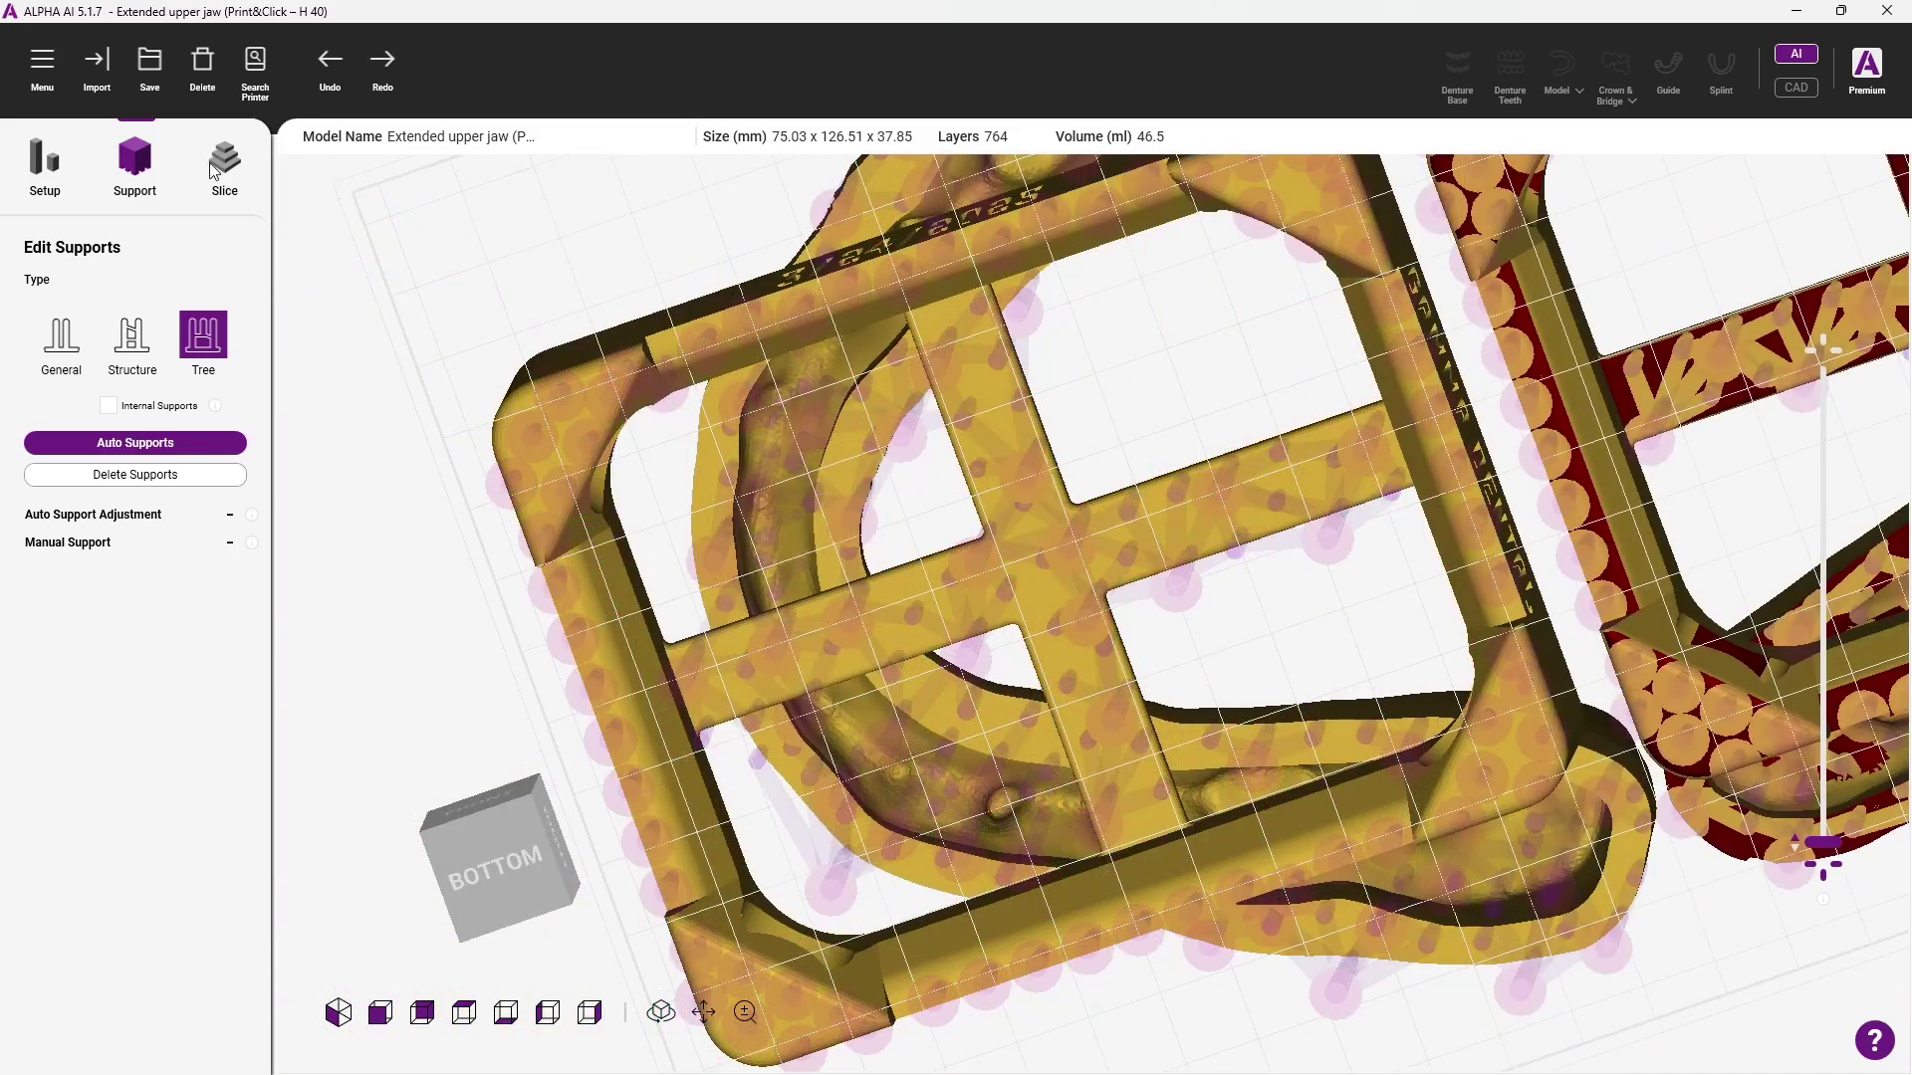
left_click(212, 171)
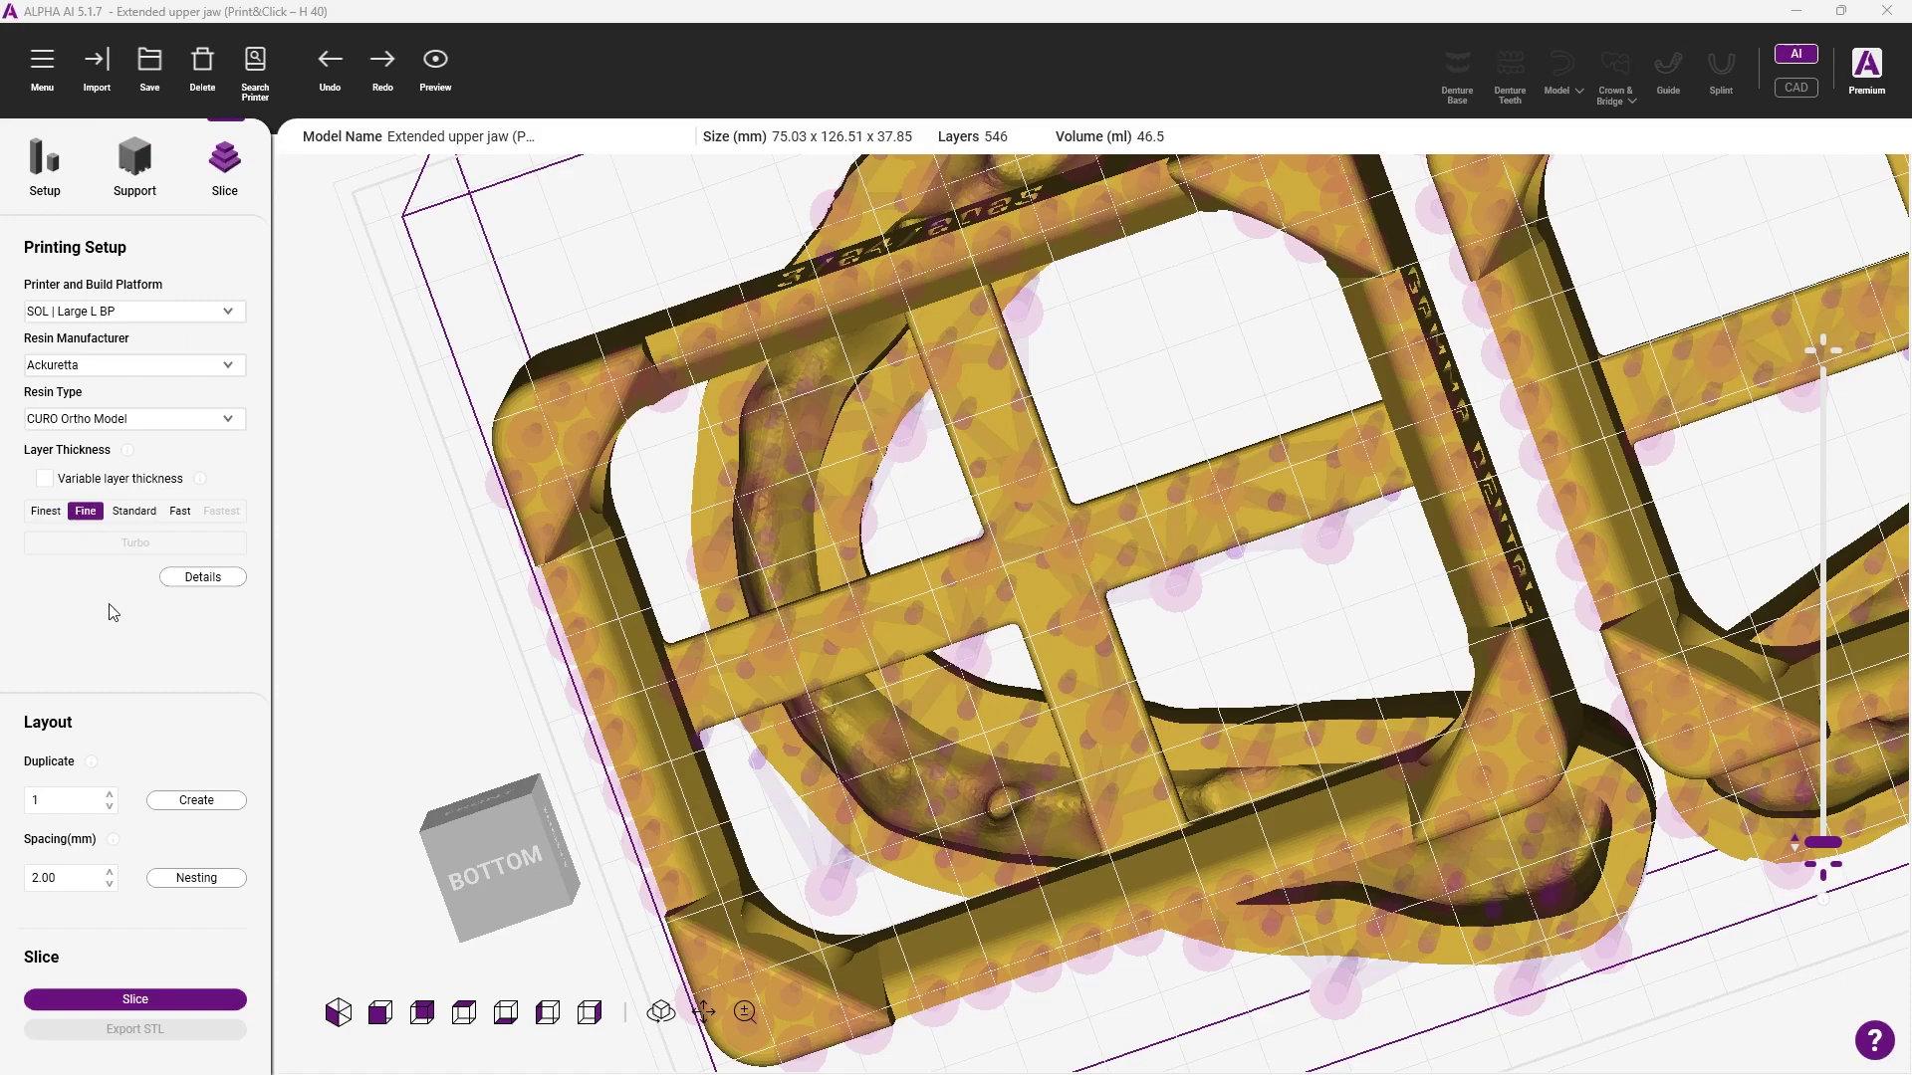
- Start slicing both supported jaws at Fine layer thickness, giving 546 layers and about 2 hrs 14 mins
left_click(135, 999)
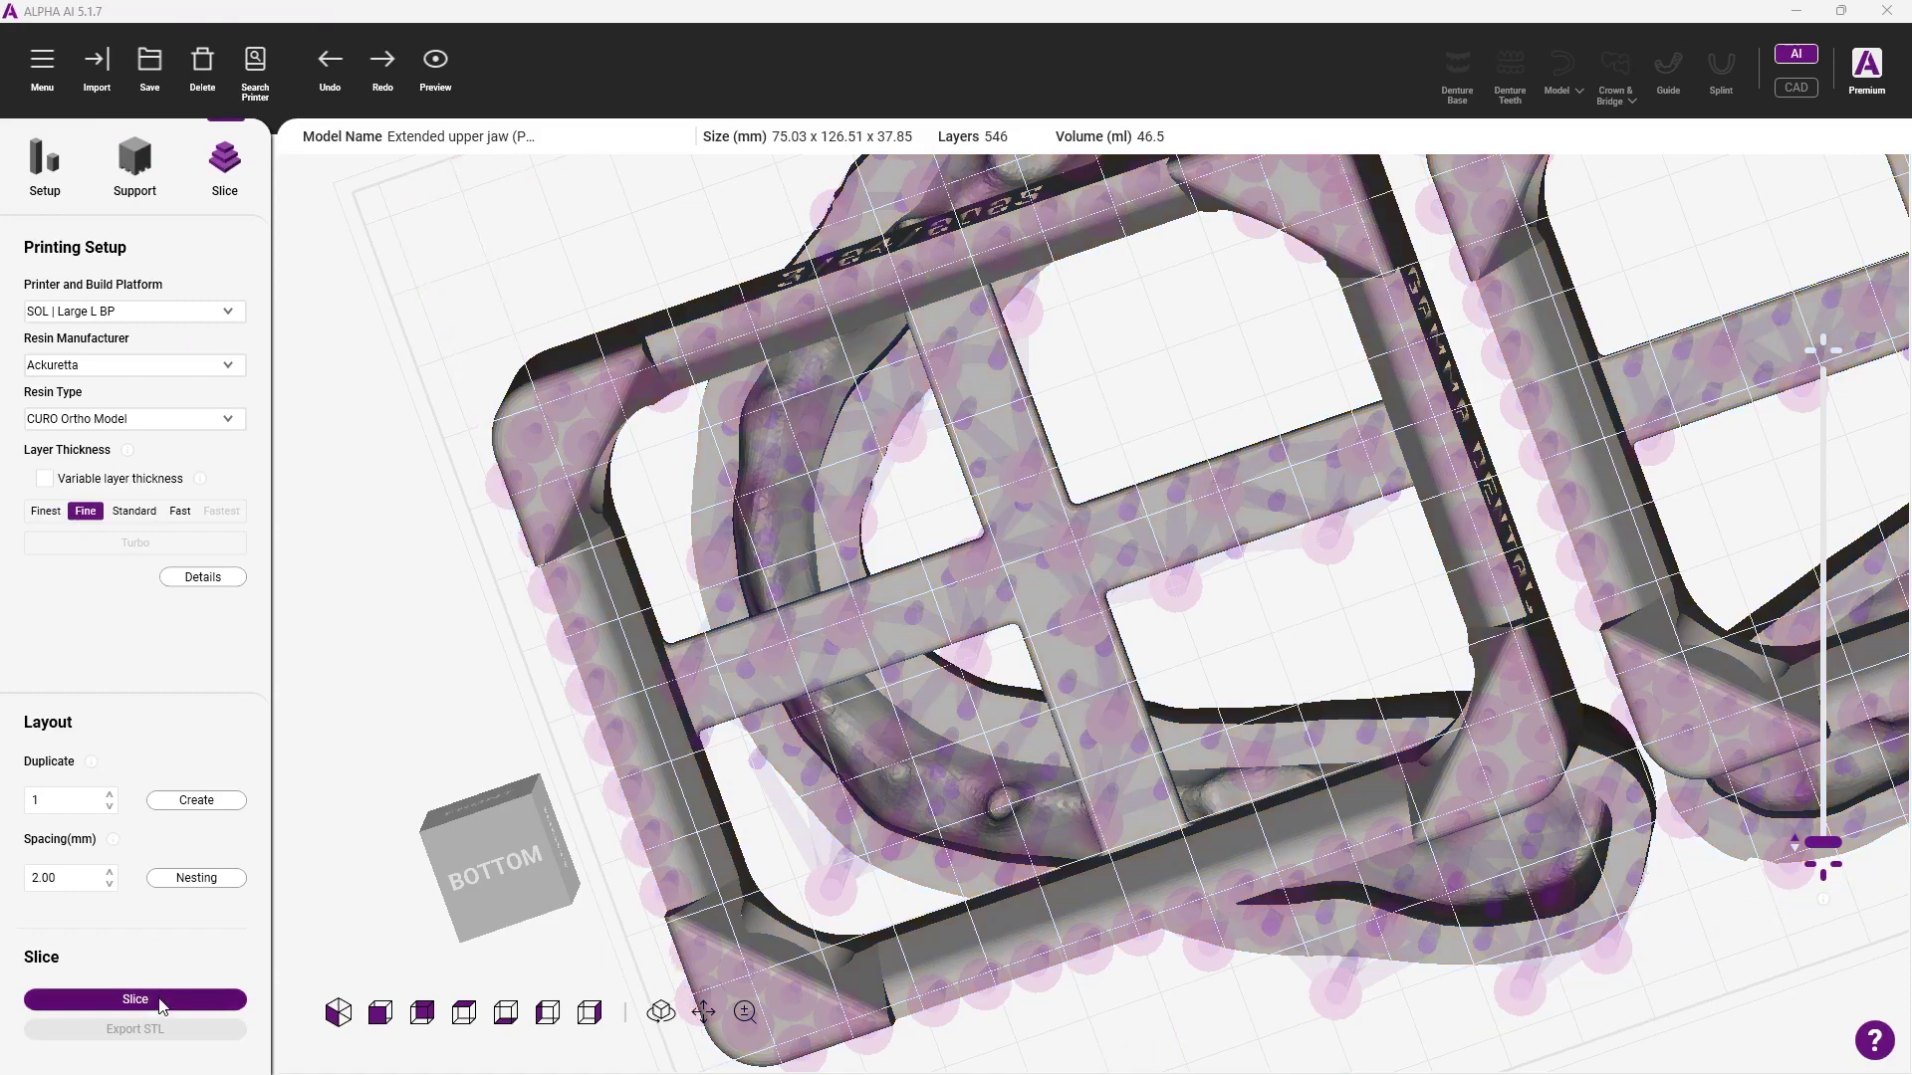